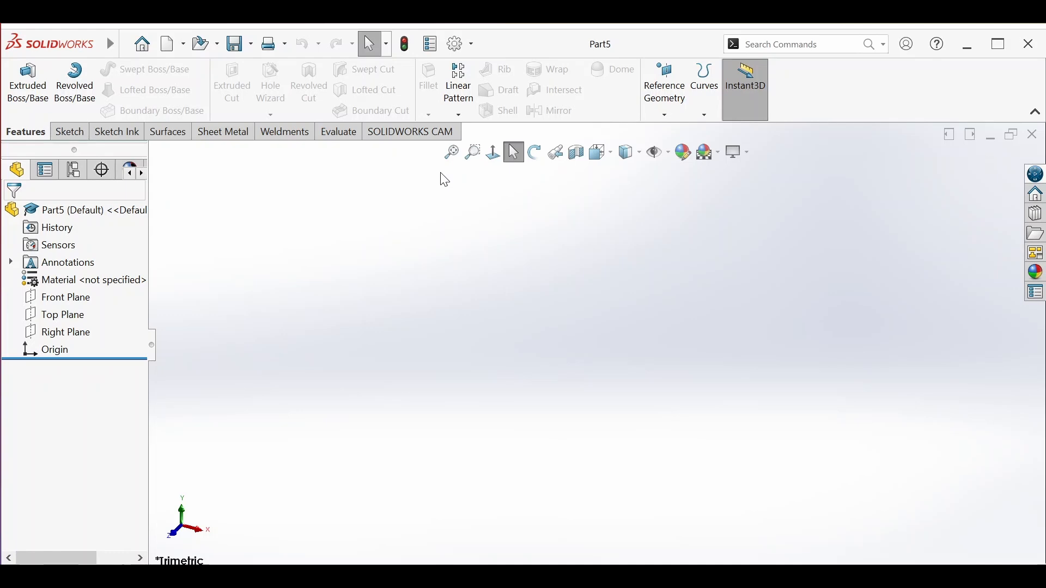
Sketch two concentric circles about 75 mm and 39 mm in diameter, centred on the origin of the Top Plane.
left_click(66, 135)
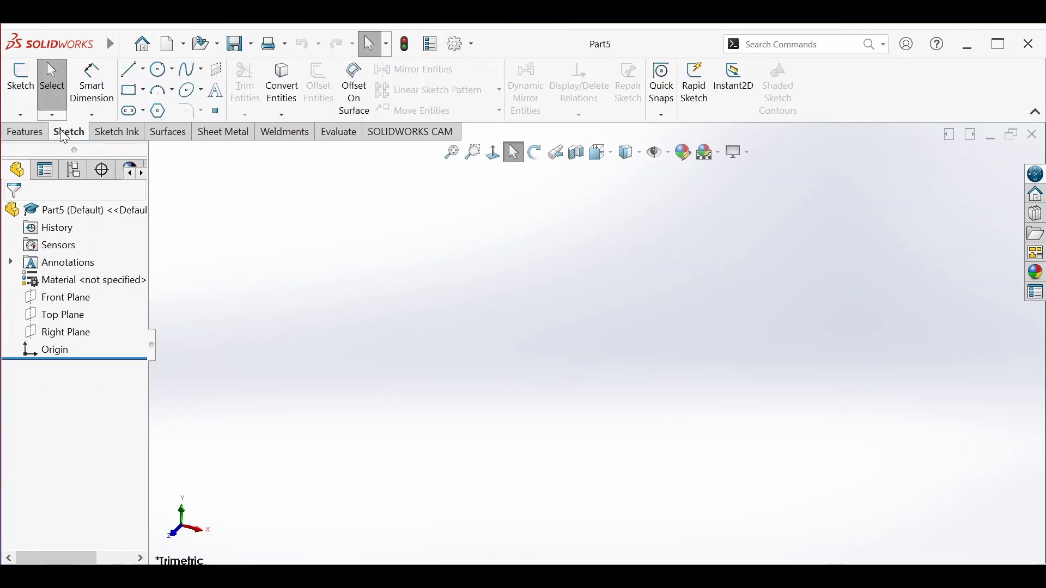
left_click(29, 103)
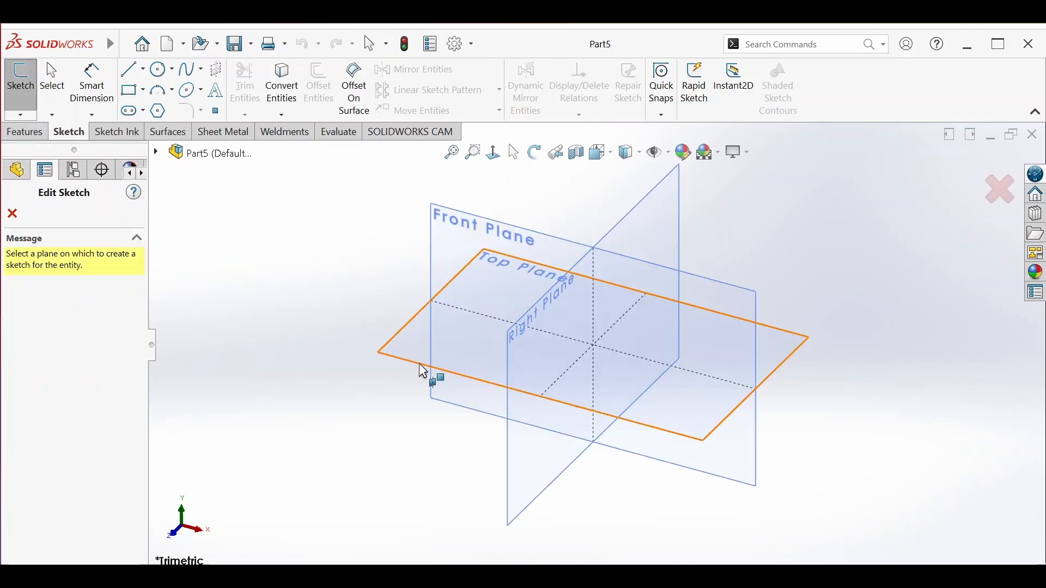
left_click(423, 373)
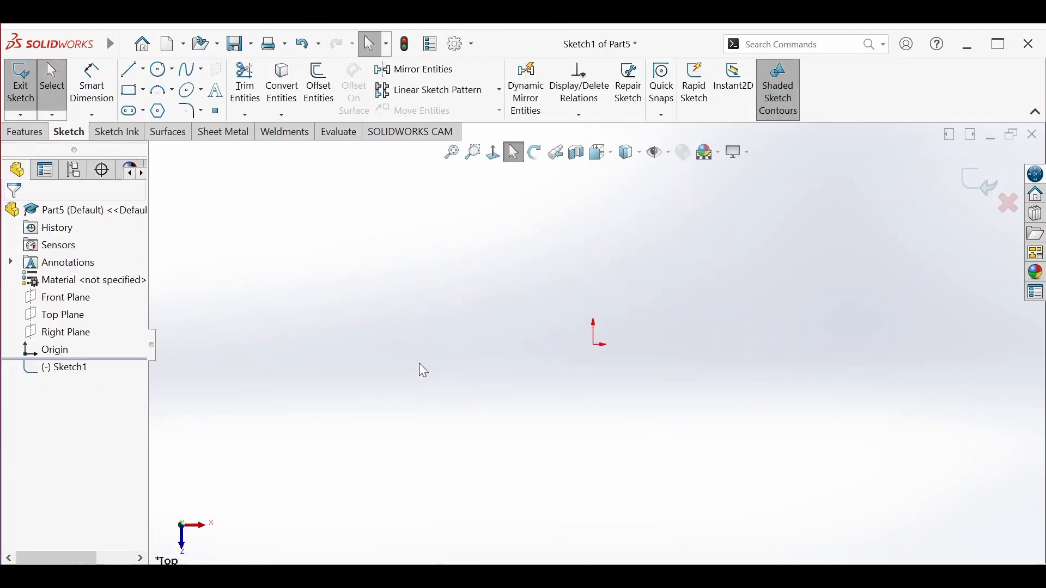
left_click(162, 69)
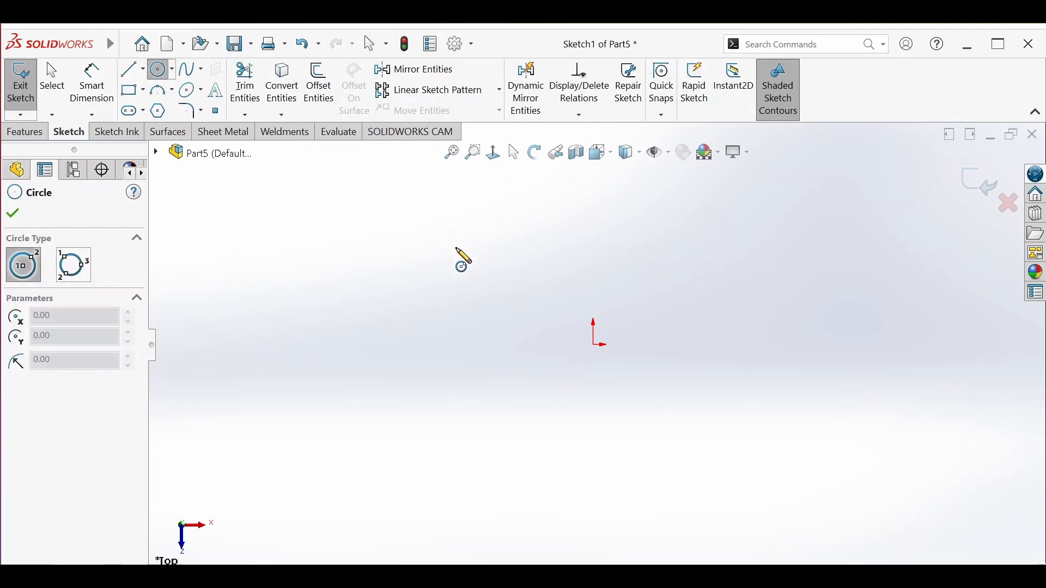
left_click(594, 345)
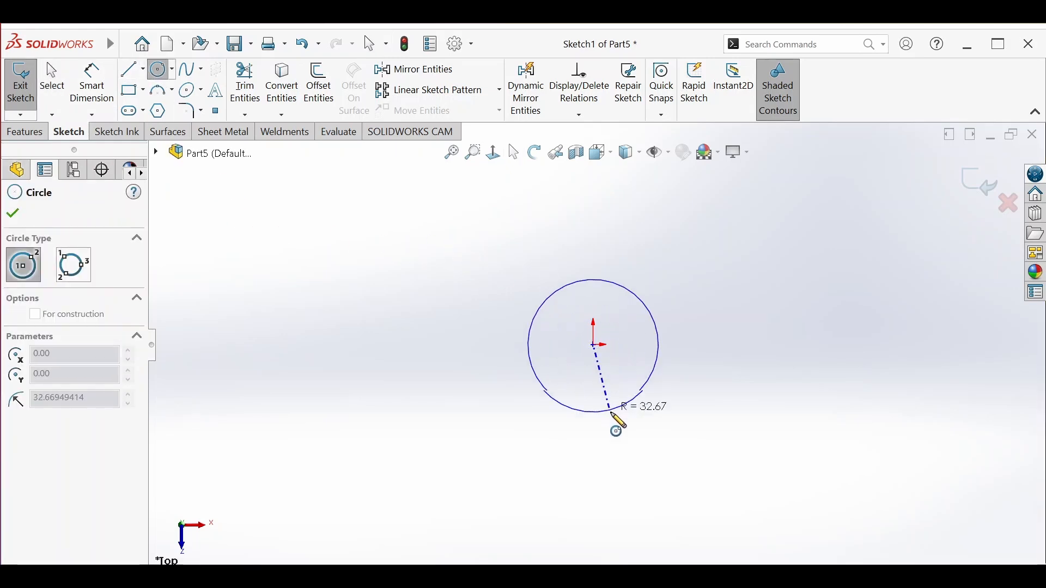
left_click(615, 420)
left_click(594, 346)
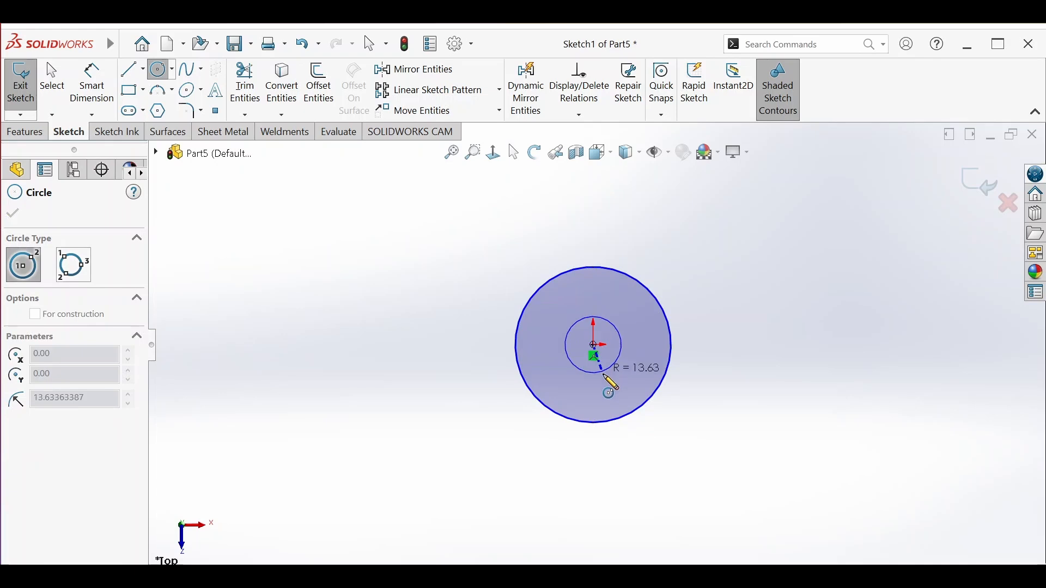
left_click(609, 383)
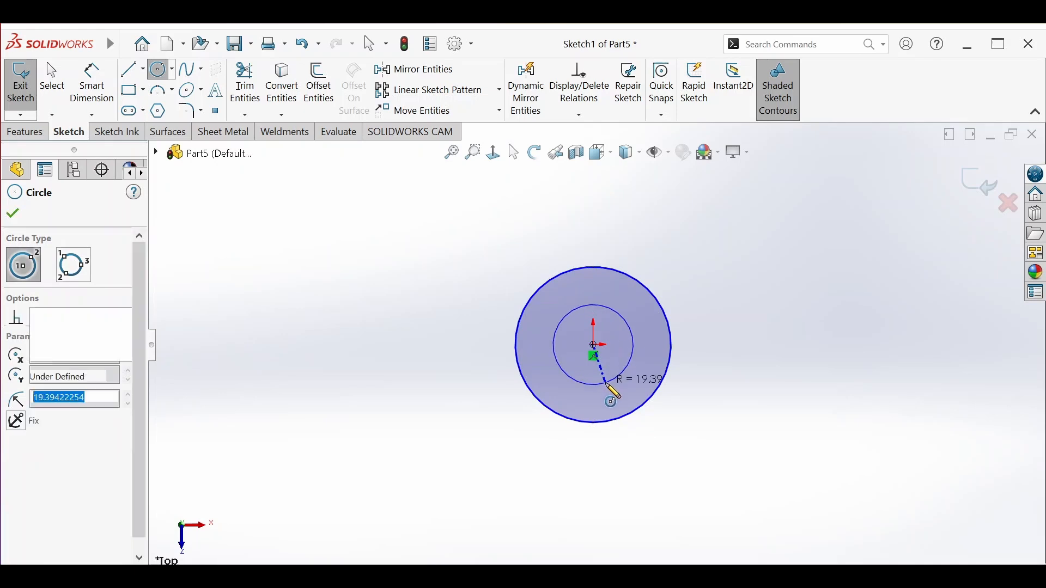
Dimension the outer circle's diameter as 38 mm.
left_click(95, 94)
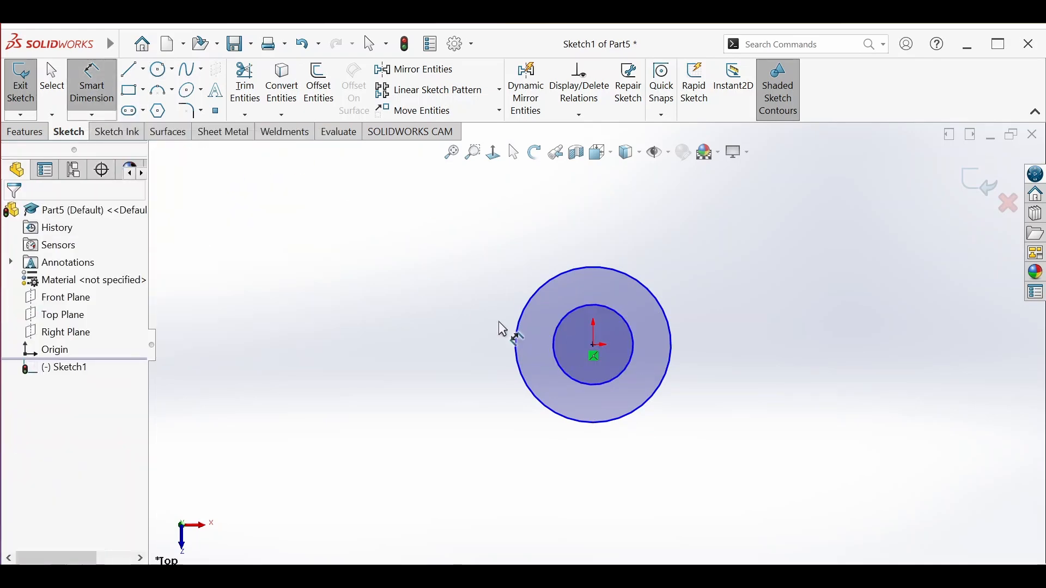
left_click(518, 347)
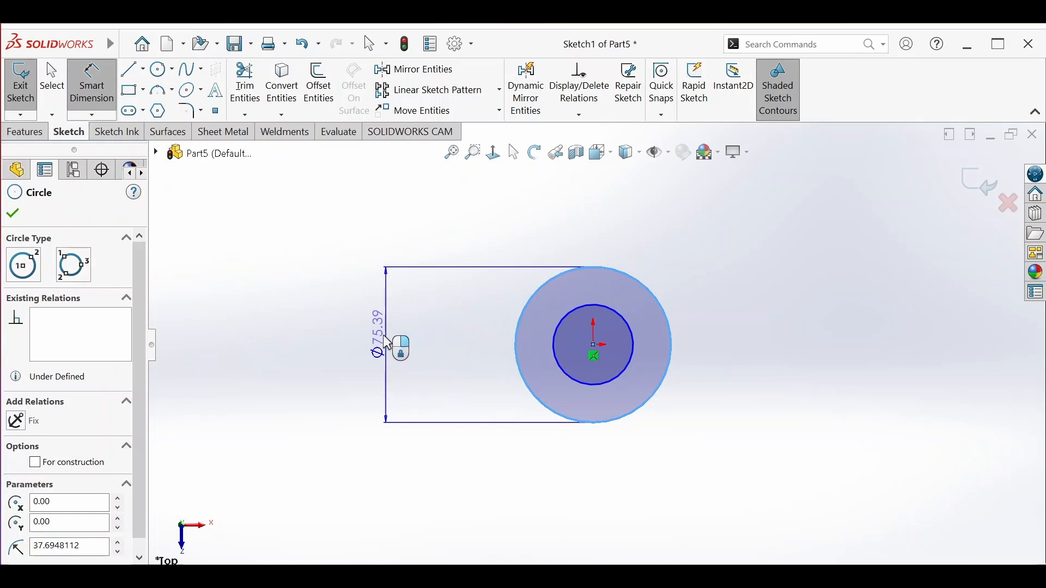
left_click(381, 344)
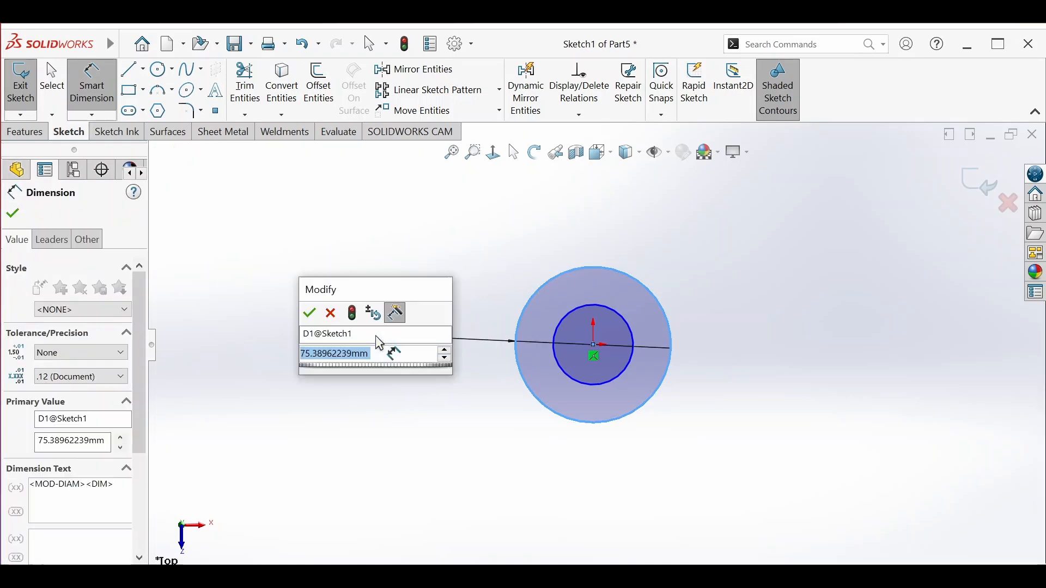
type("38")
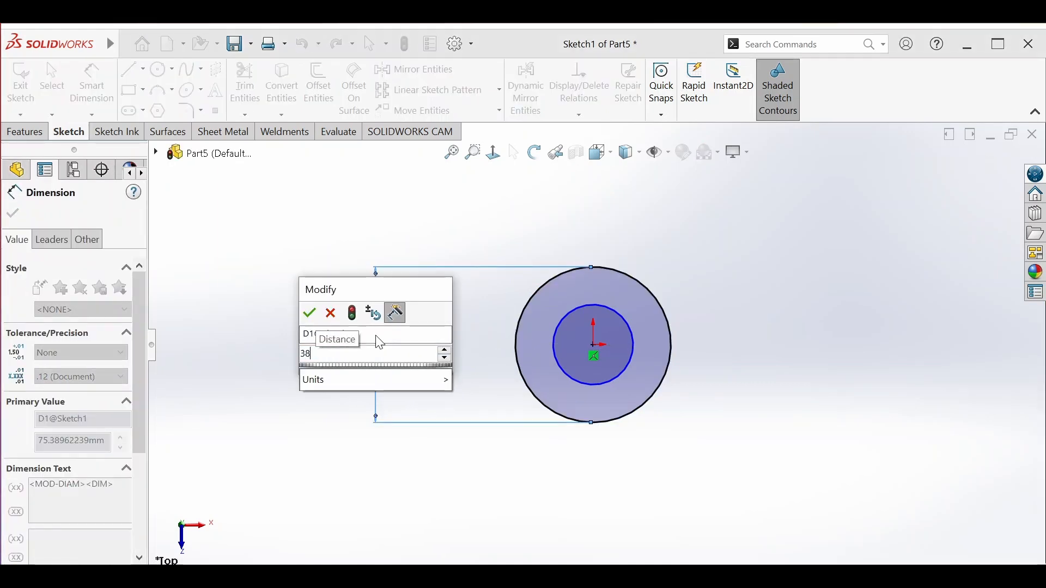
key("Return")
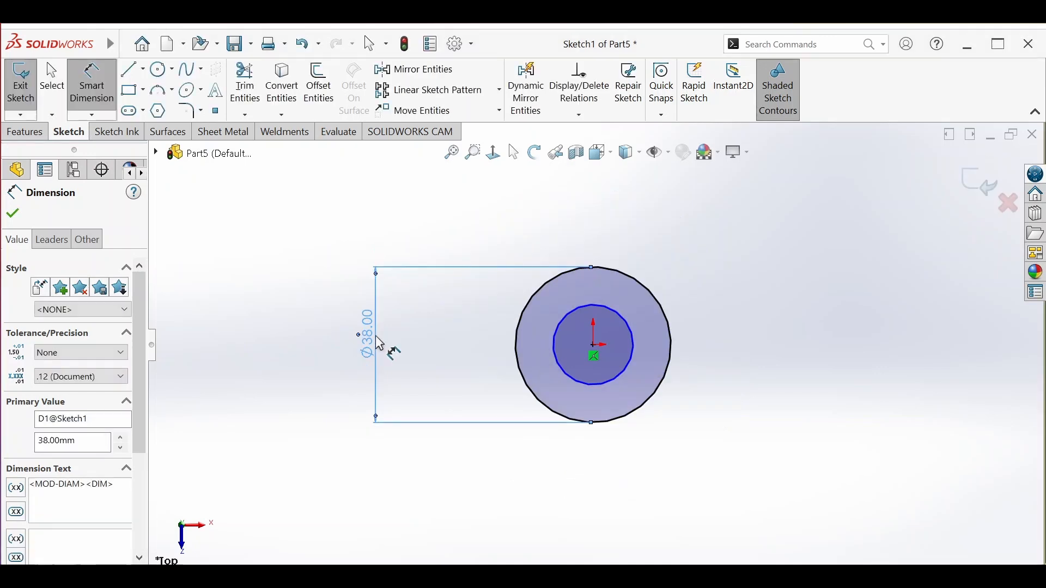
Dimension the inner circle's diameter as 12 mm and finish dimensioning.
left_click(569, 379)
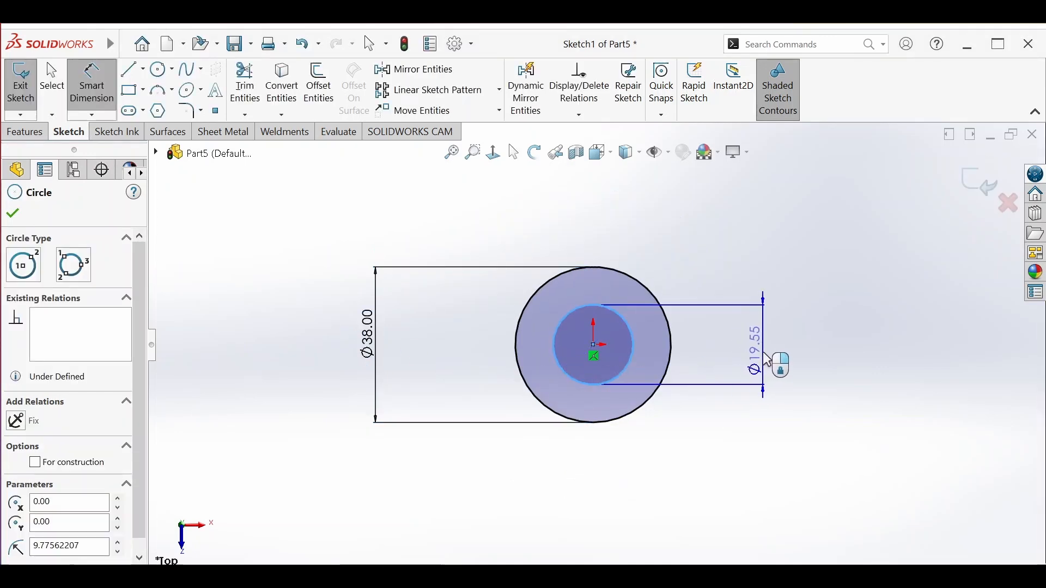
left_click(770, 360)
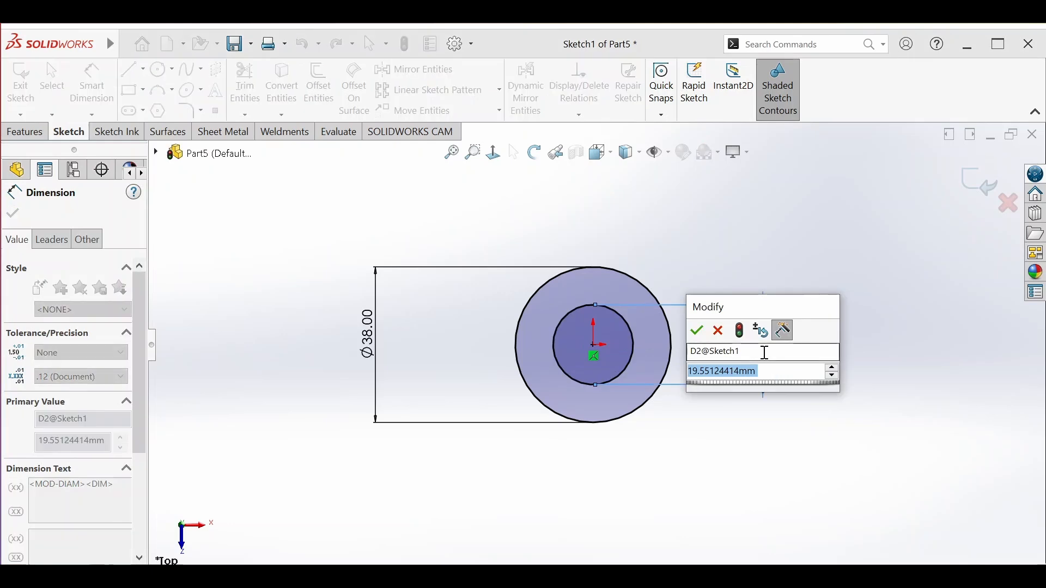
type("12")
key("Return")
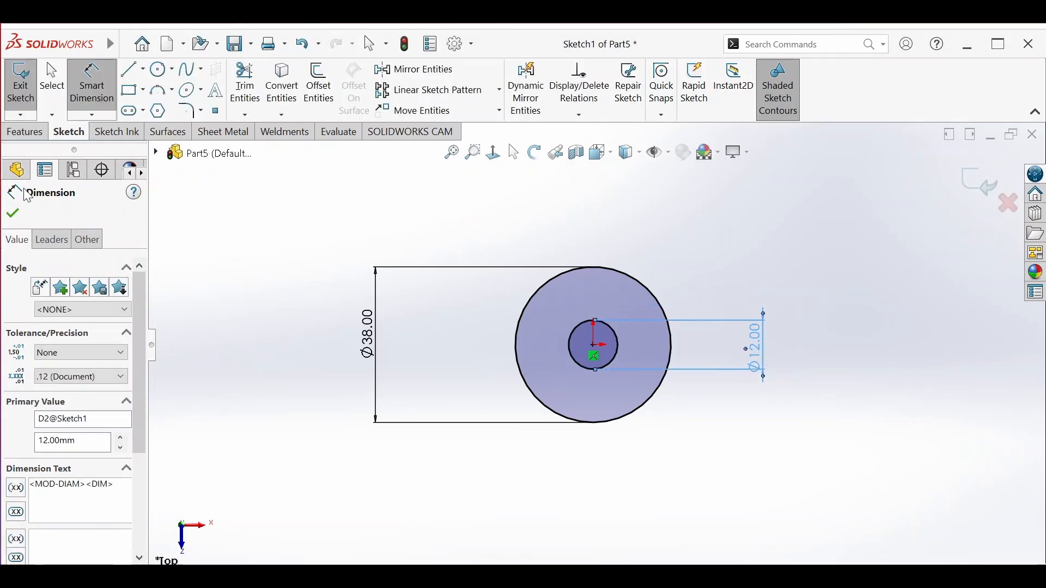
left_click(14, 215)
Extrude the ring profile 10 mm using the Mid Plane end condition.
left_click(25, 132)
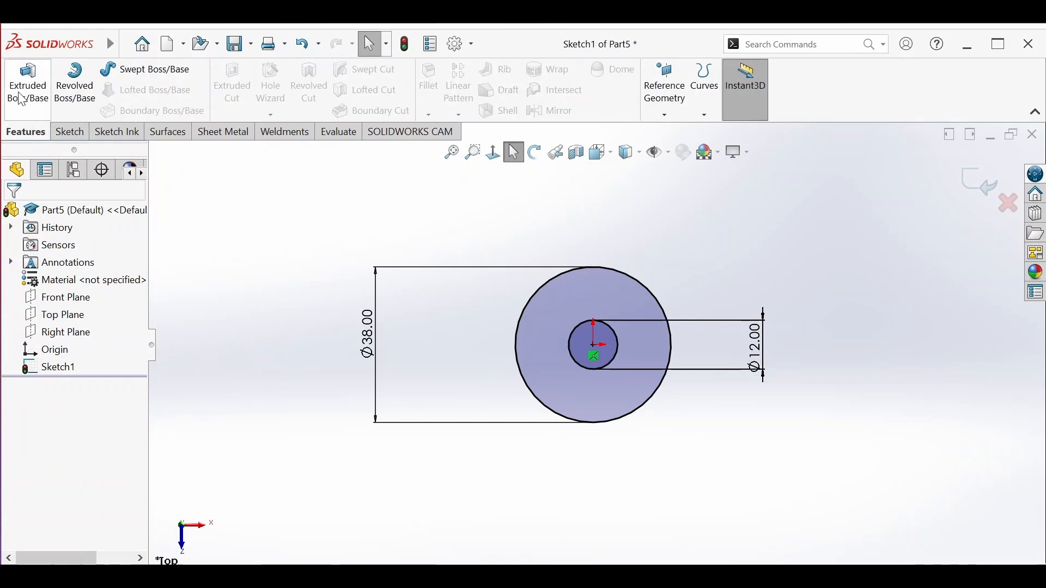
left_click(27, 109)
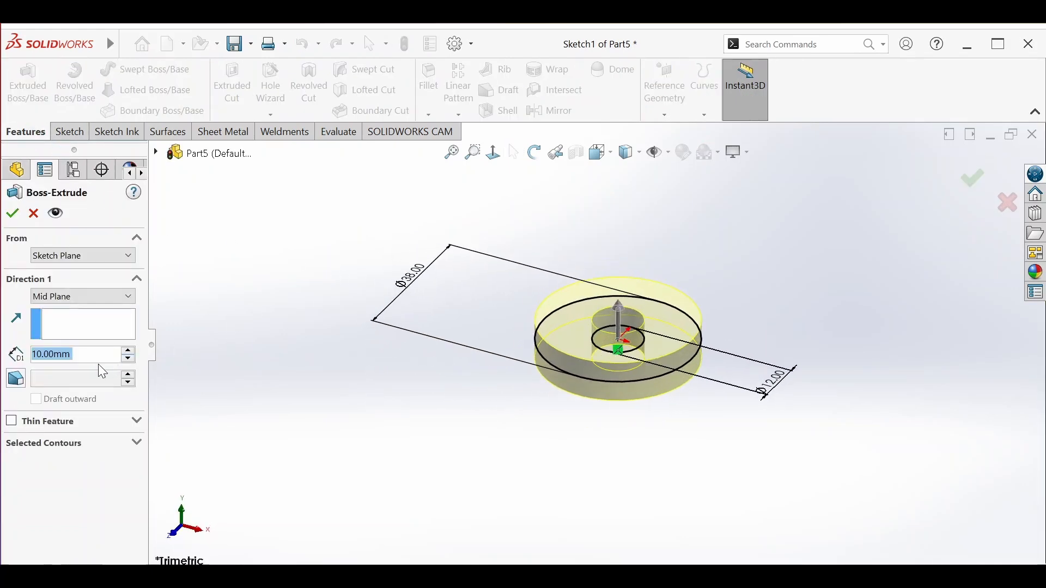
key("BackSpace")
type("10")
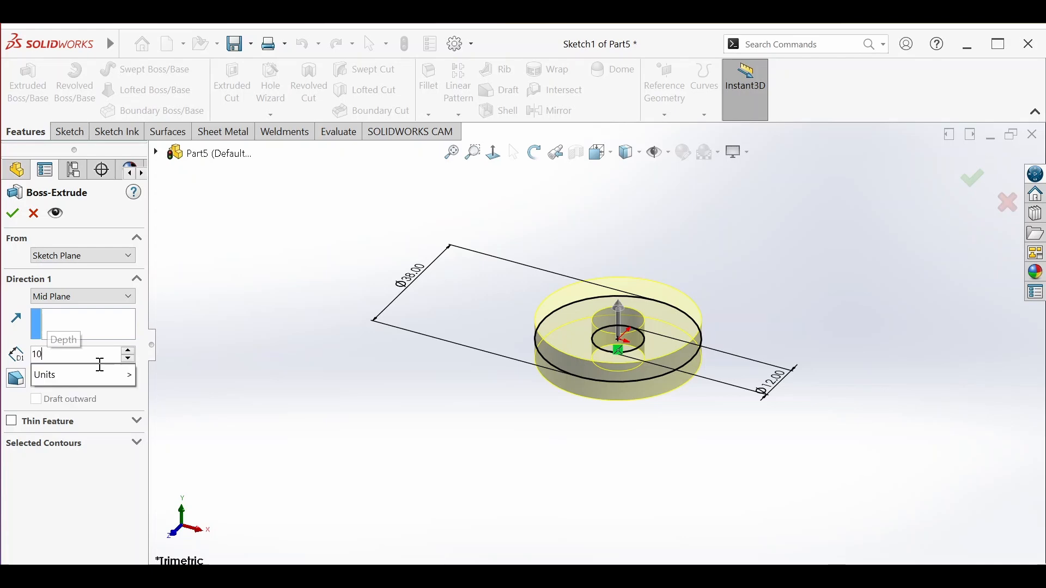
key("Return")
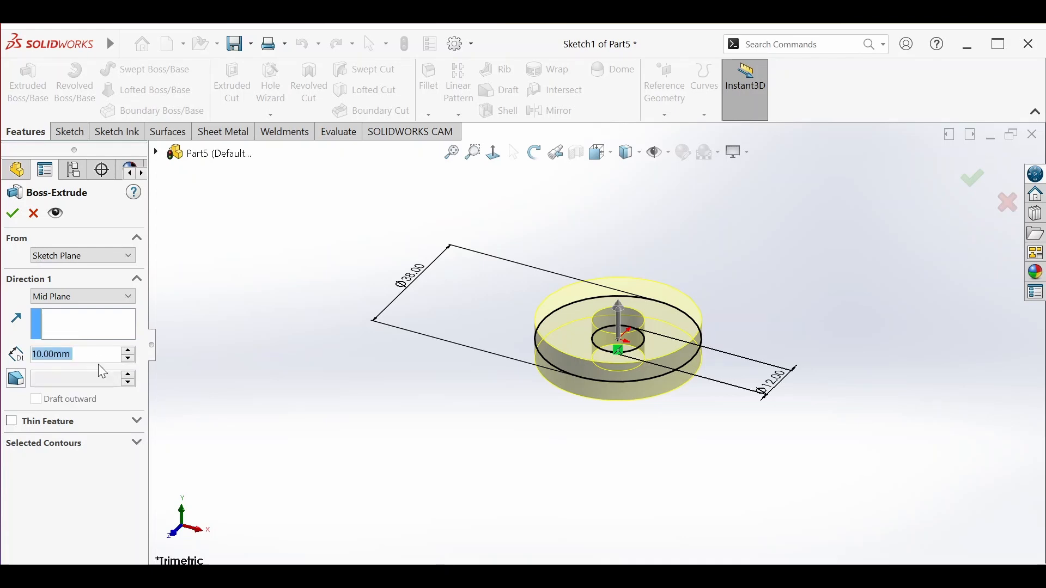
left_click(12, 213)
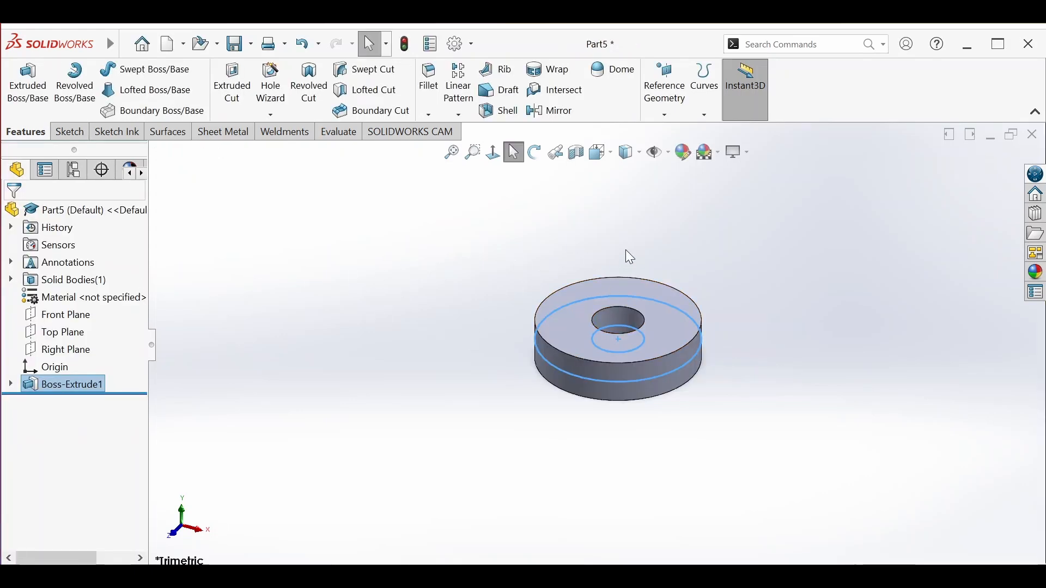
Start a new sketch on the upper flat face of the extruded ring.
left_click(535, 152)
left_click_drag(584, 252, 547, 244)
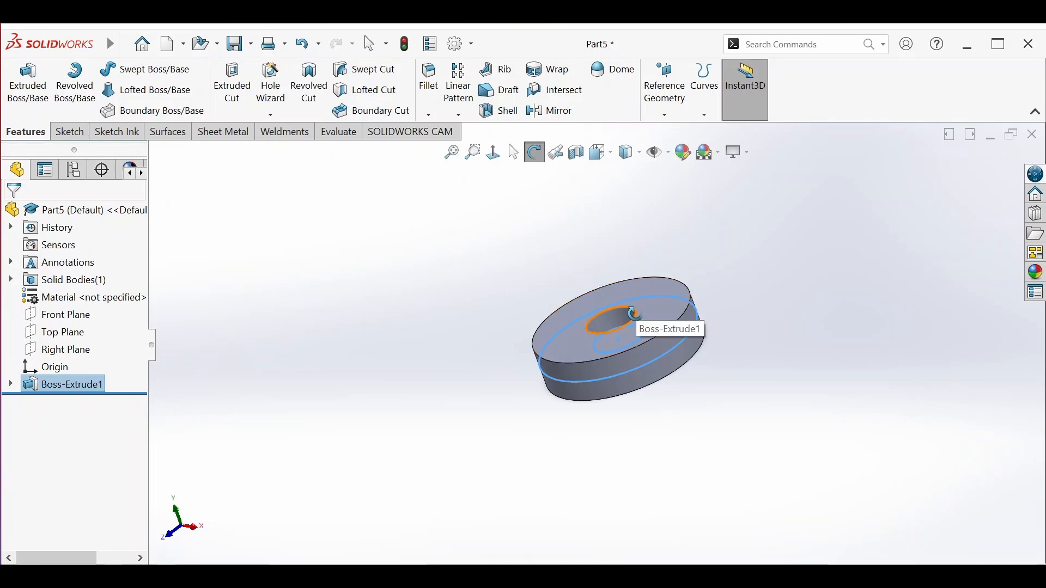
left_click(83, 131)
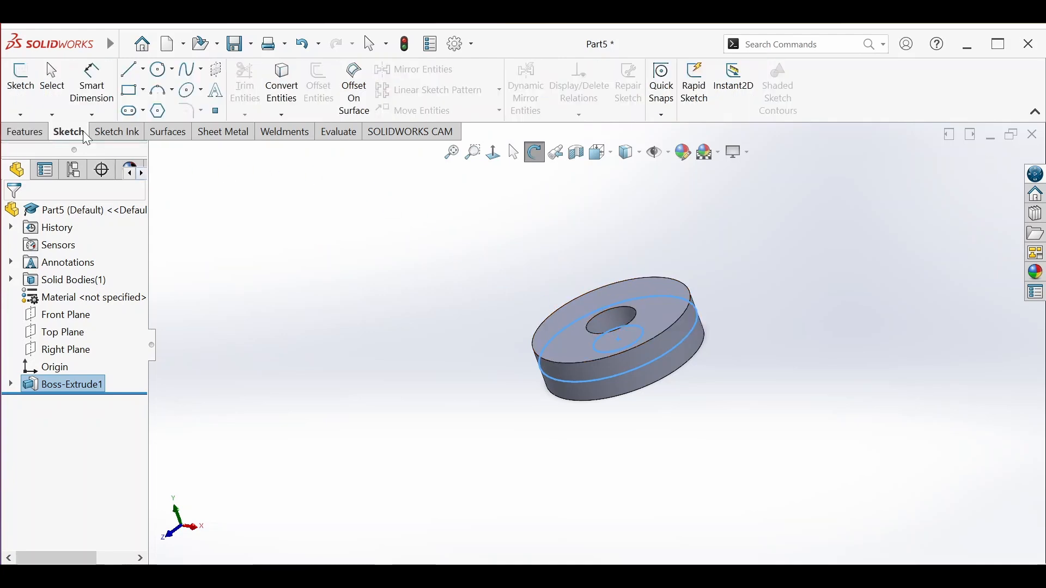
left_click(21, 82)
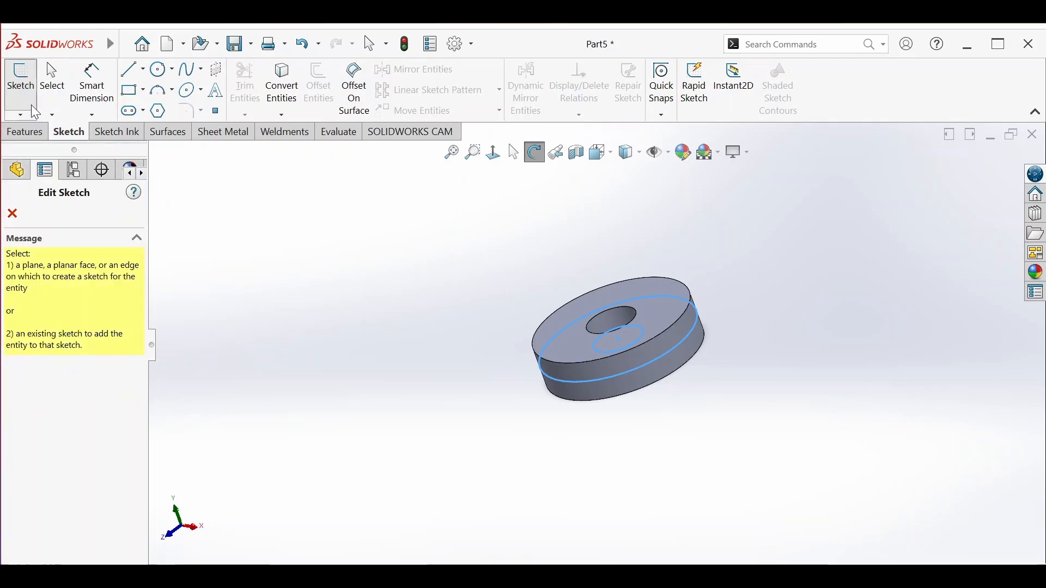
left_click(155, 152)
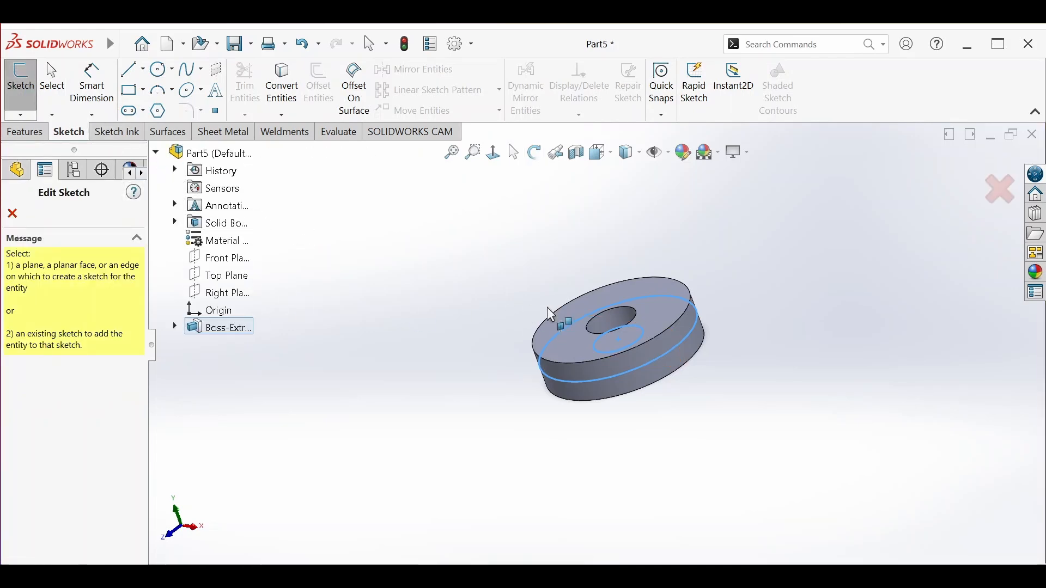
left_click(671, 316)
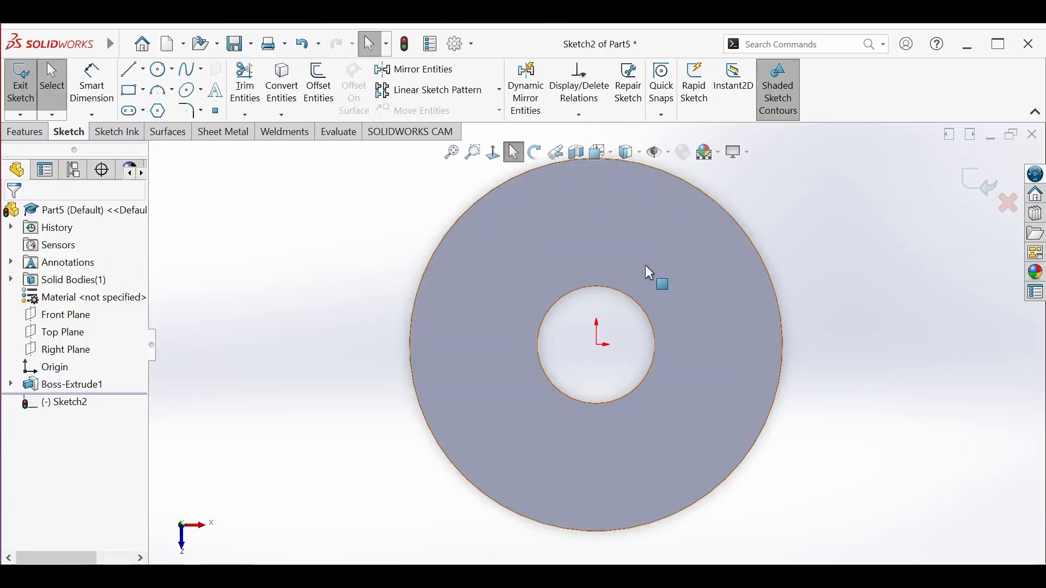
scroll(625, 289, "up", 2)
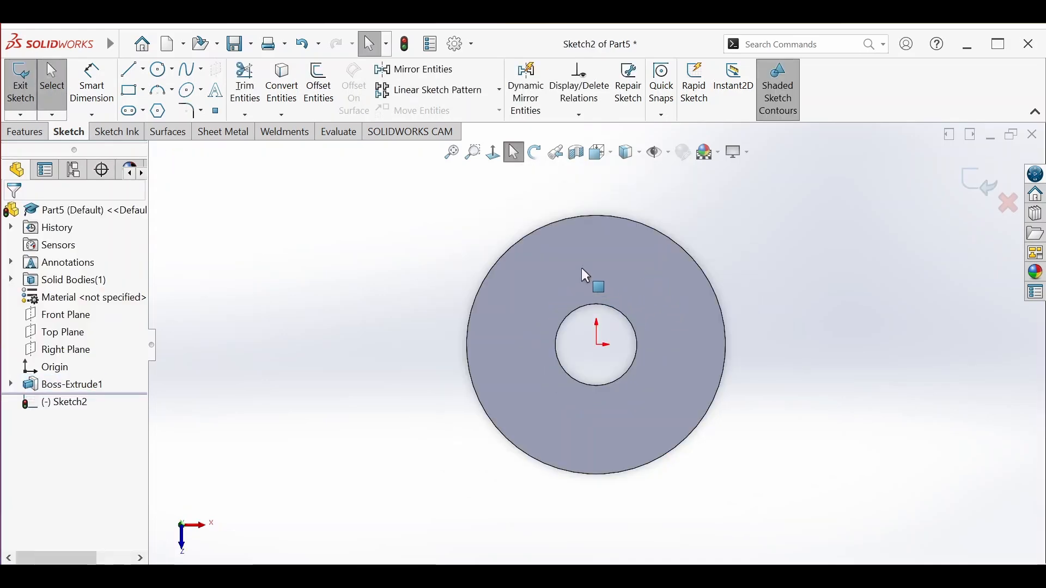
Draw a vertical centerline from the origin upward to just beyond the ring's outer edge.
left_click(143, 69)
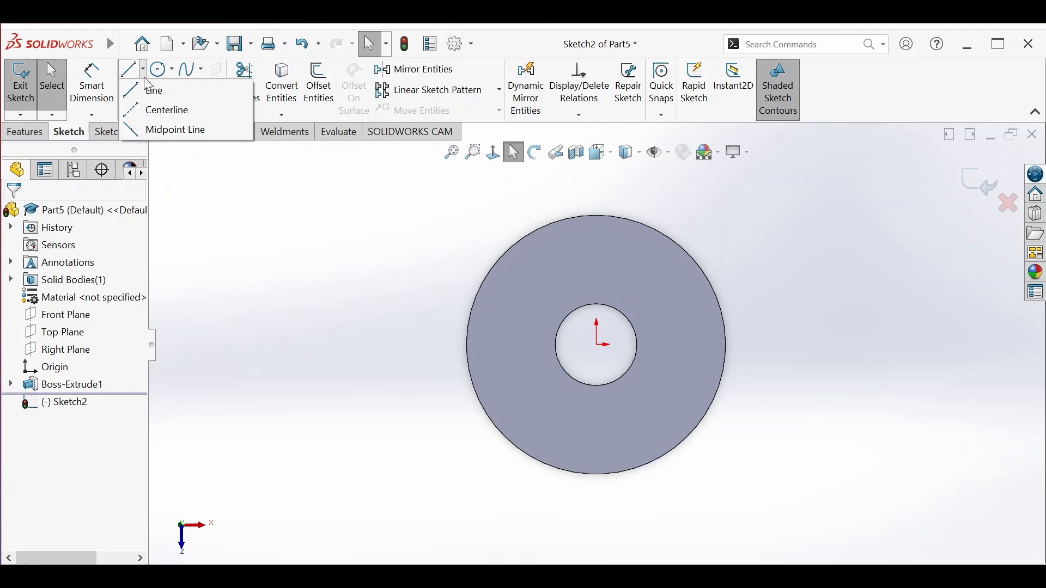
left_click(172, 111)
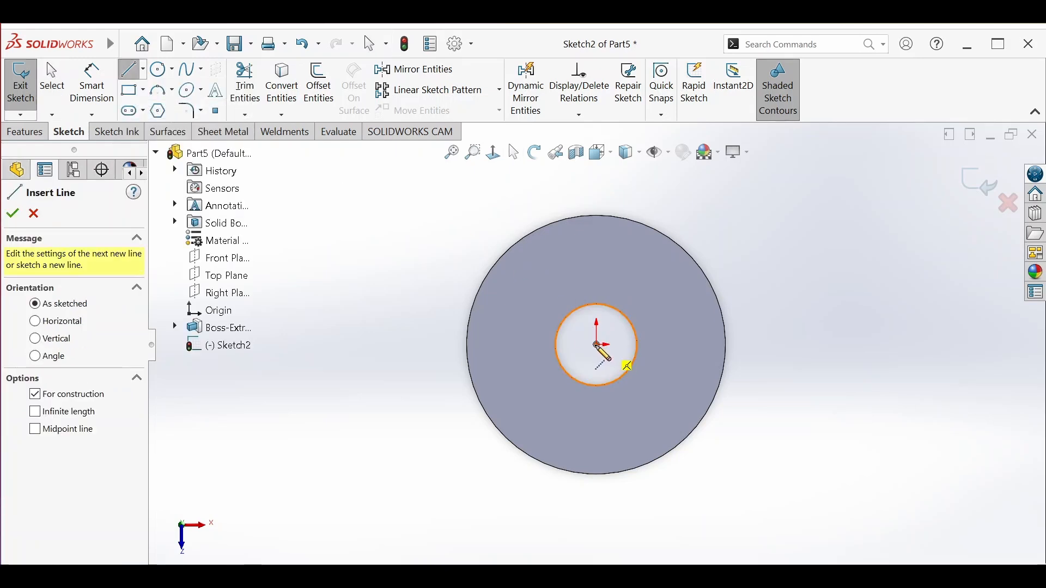
left_click(597, 345)
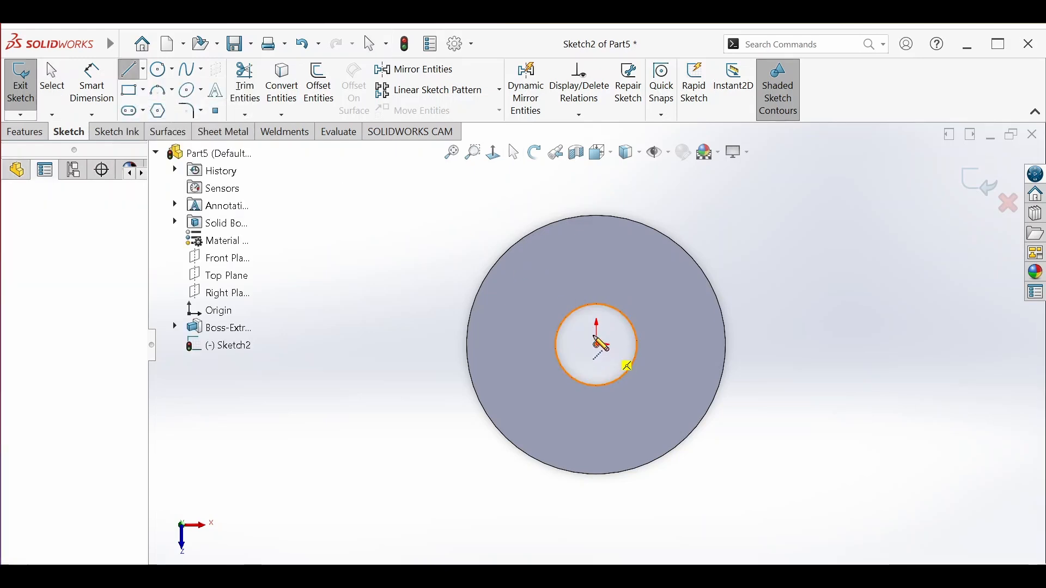
left_click(596, 183)
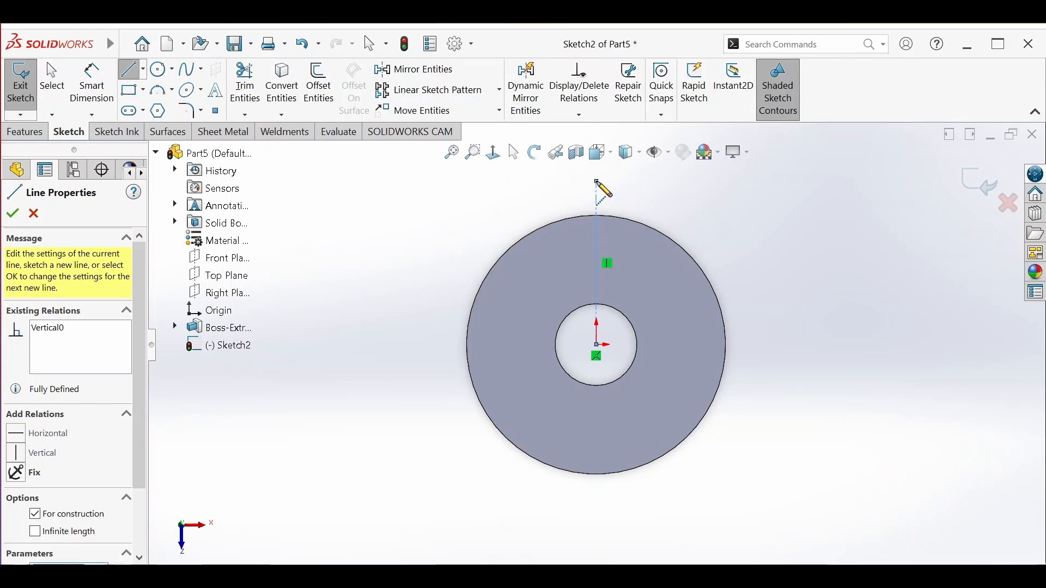
left_click(129, 71)
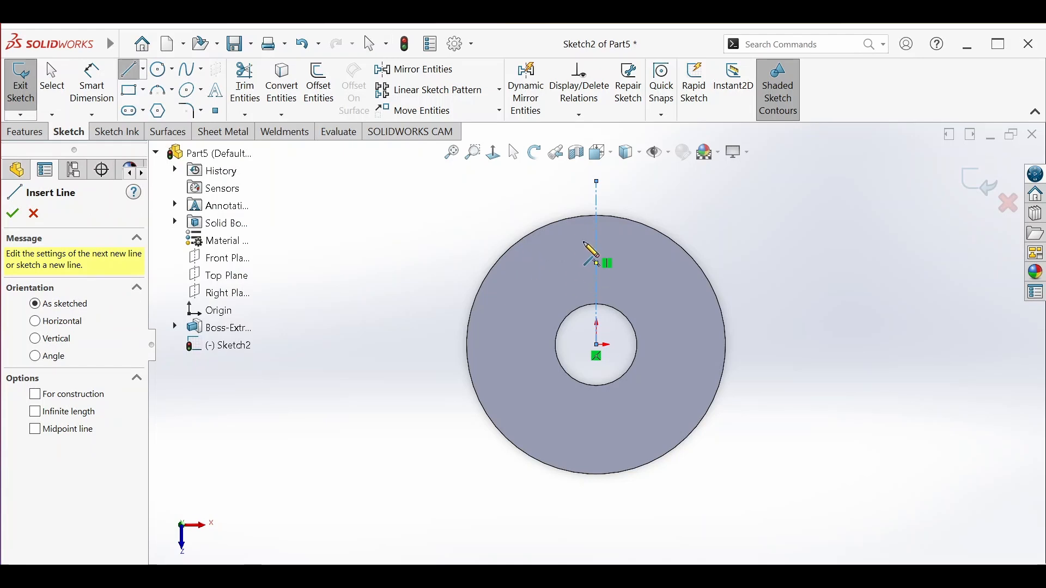
scroll(594, 227, "down", 2)
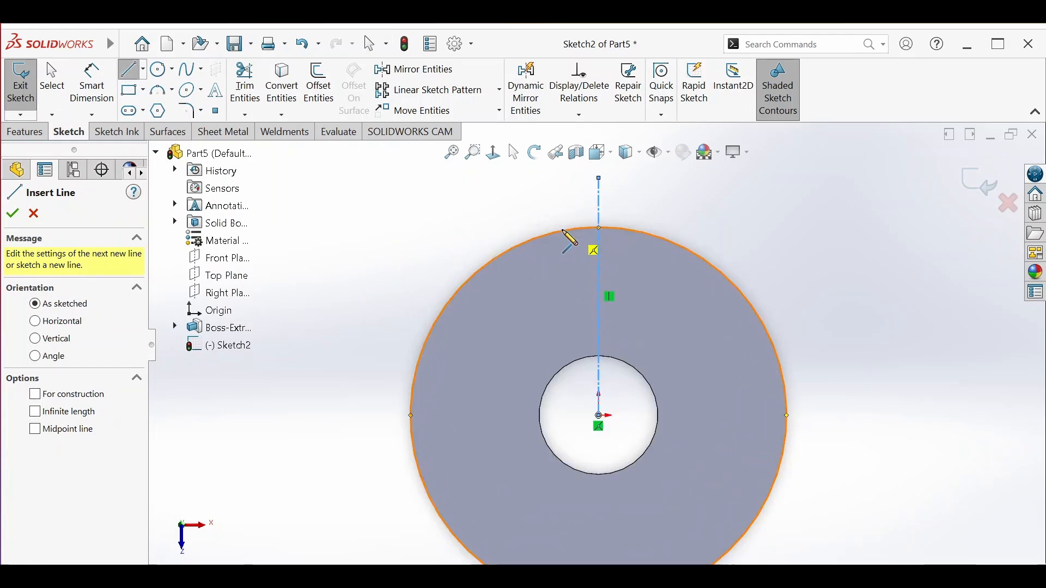
left_click(567, 228)
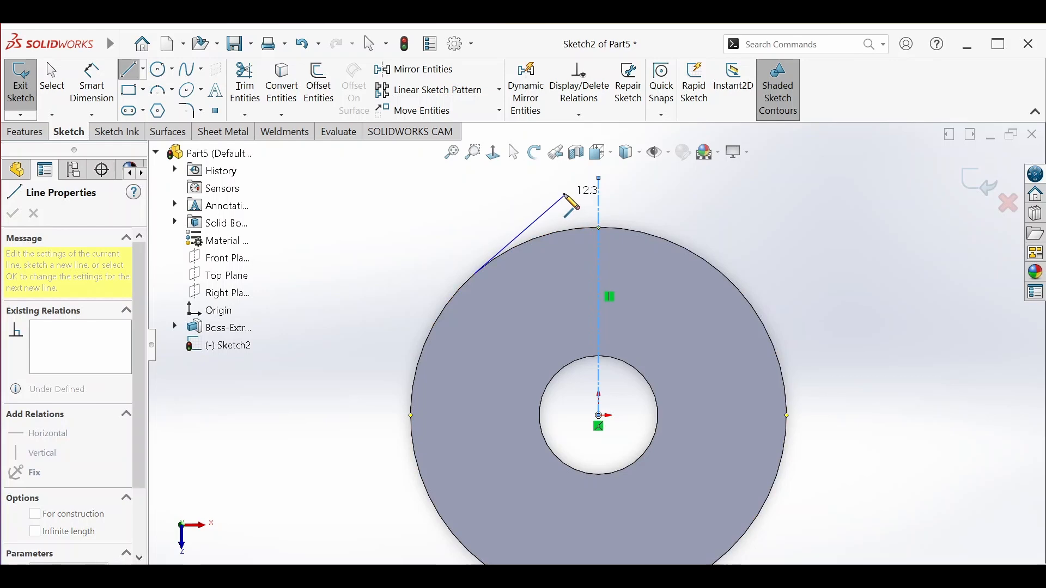
left_click(511, 150)
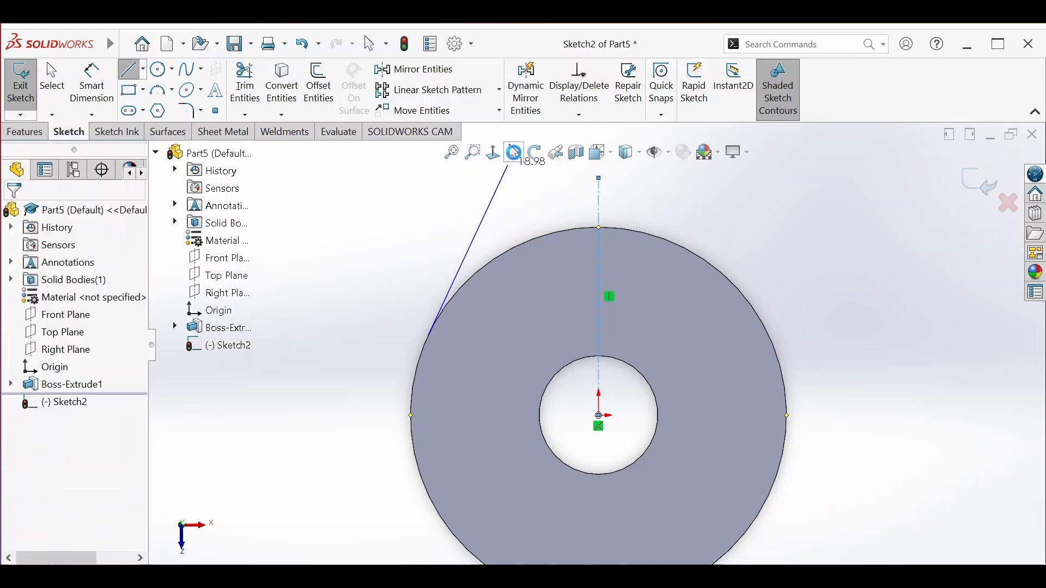
Draw a vertical line about 4.3 mm long, left of the centerline, upward from the ring's outer edge.
left_click(129, 71)
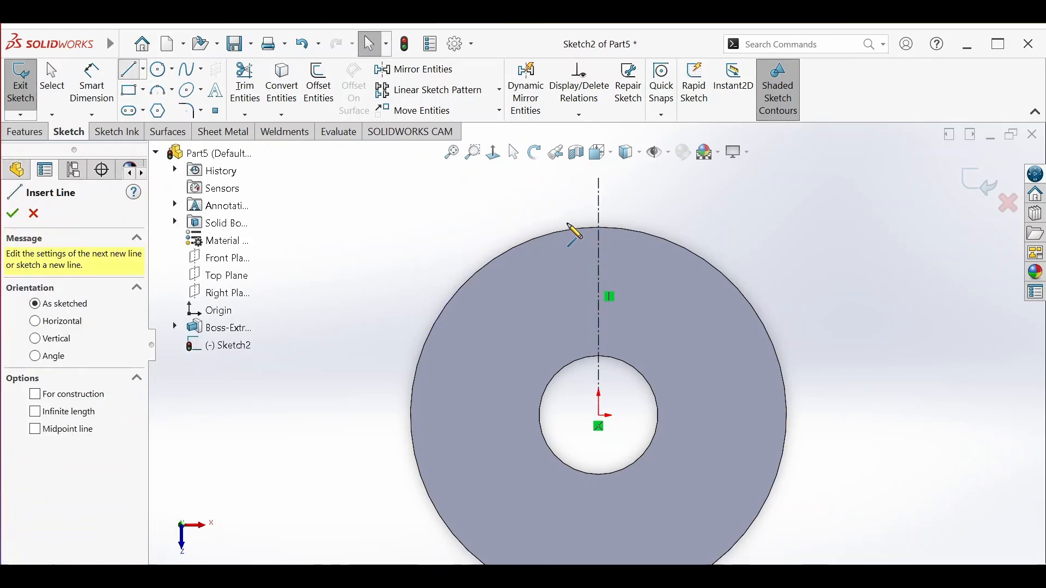
left_click(576, 226)
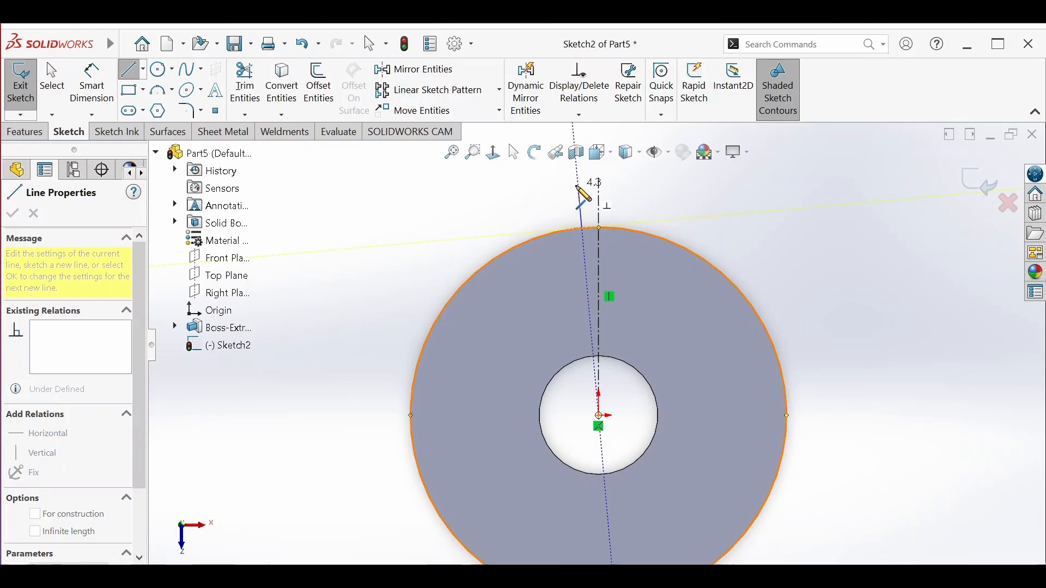
left_click(581, 188)
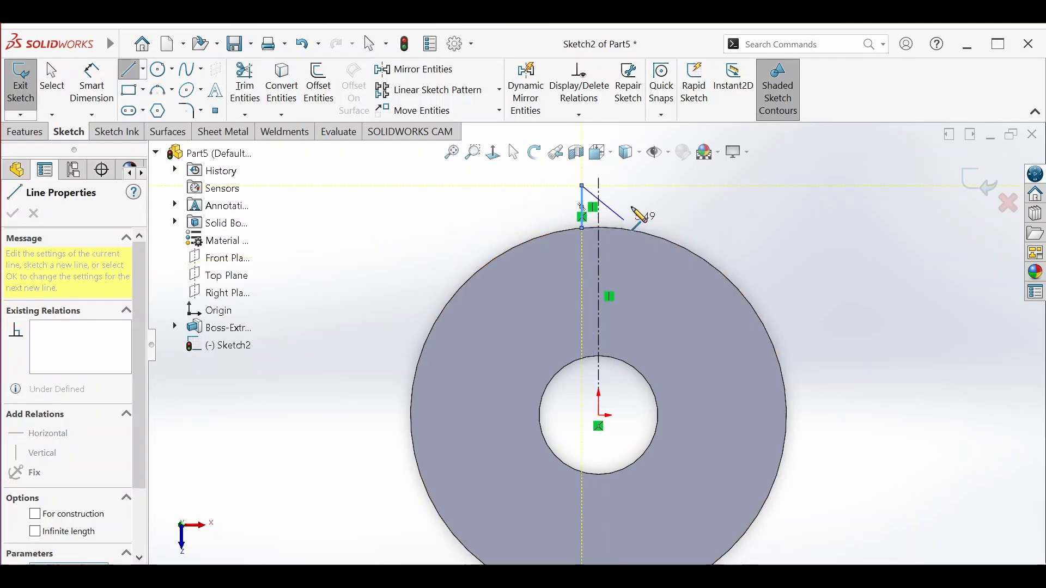
key("Escape")
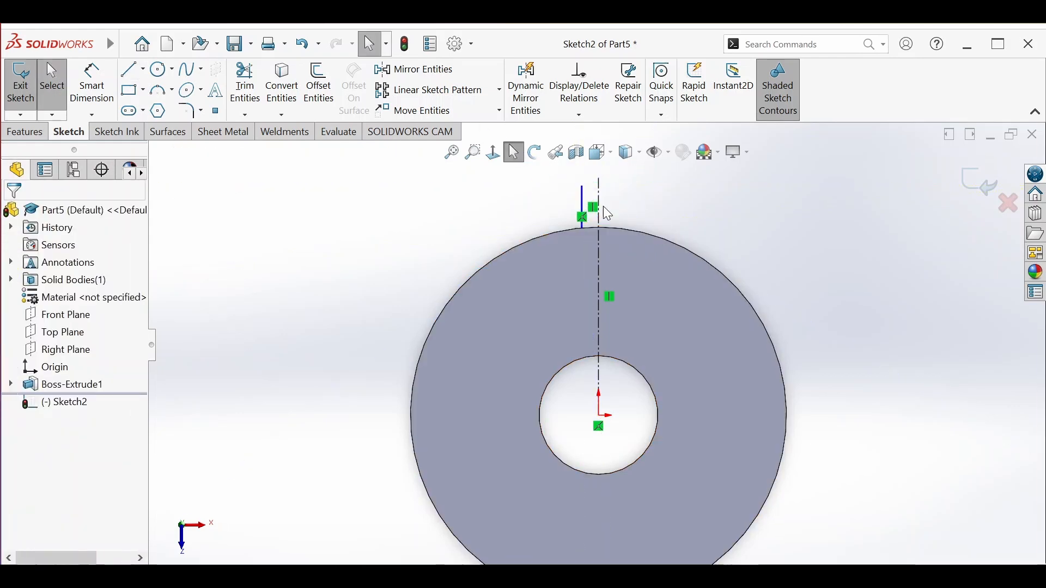
Draw a second vertical line right of the centerline, from the ring's outer edge up to the first line's top height.
left_click(130, 72)
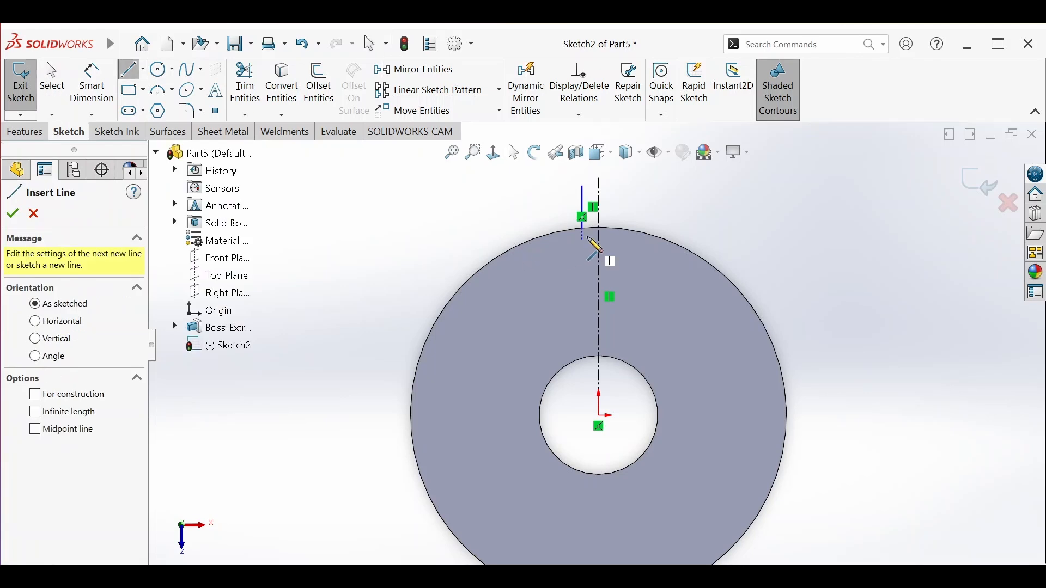
left_click(614, 229)
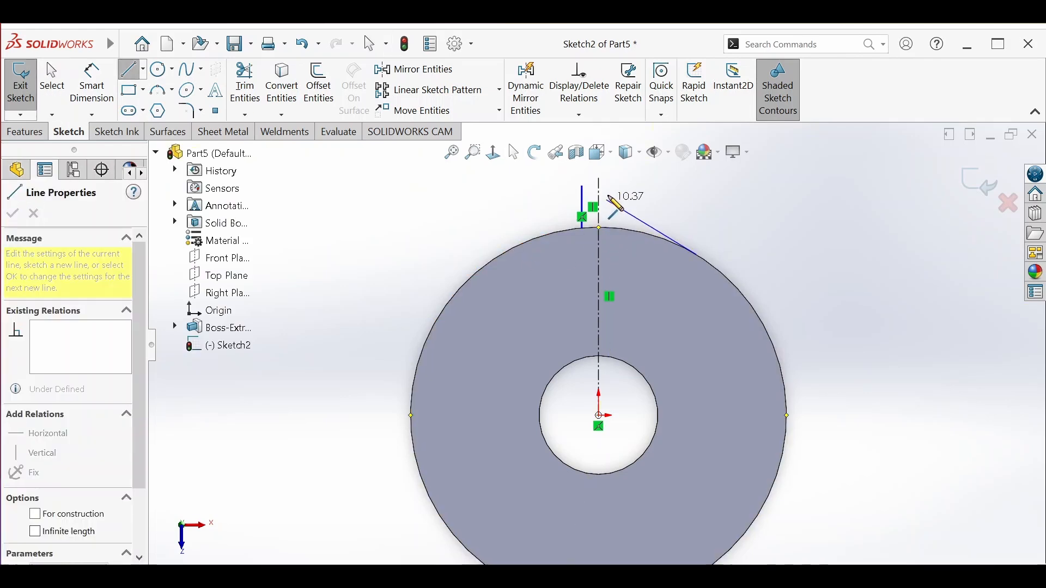
key("Escape")
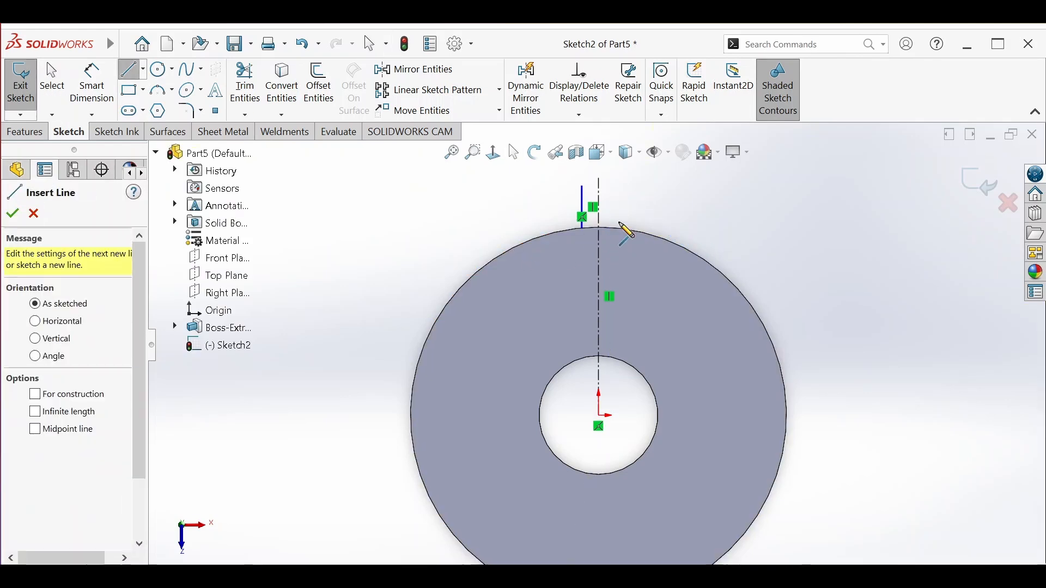
left_click(612, 231)
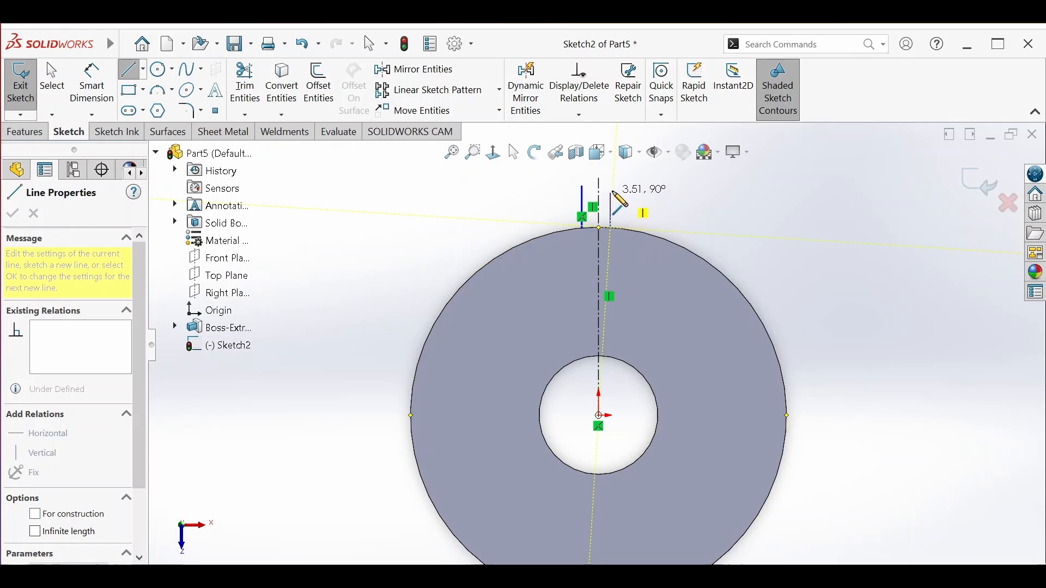
left_click(612, 186)
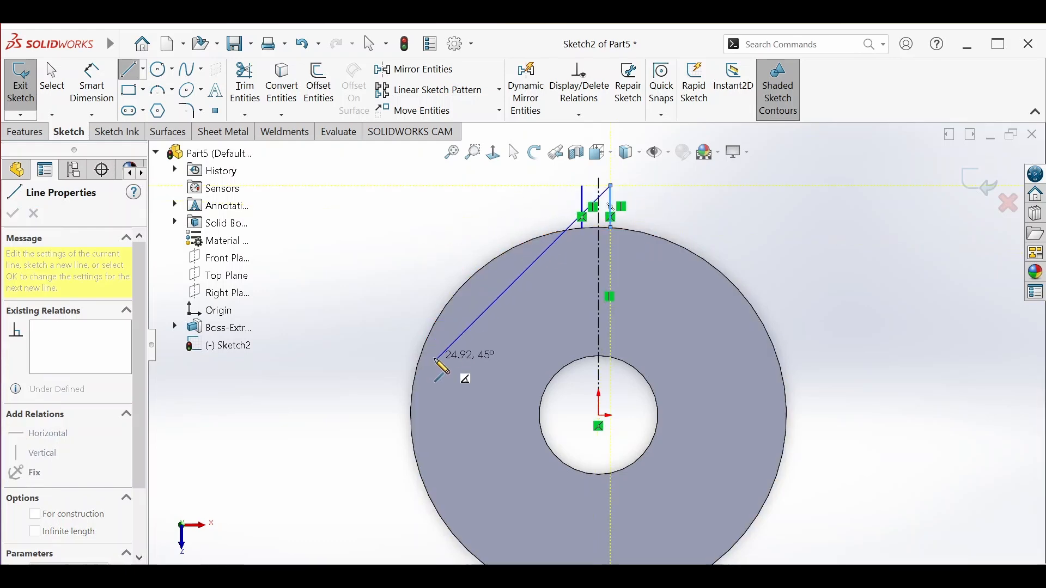
scroll(484, 368, "down", 3)
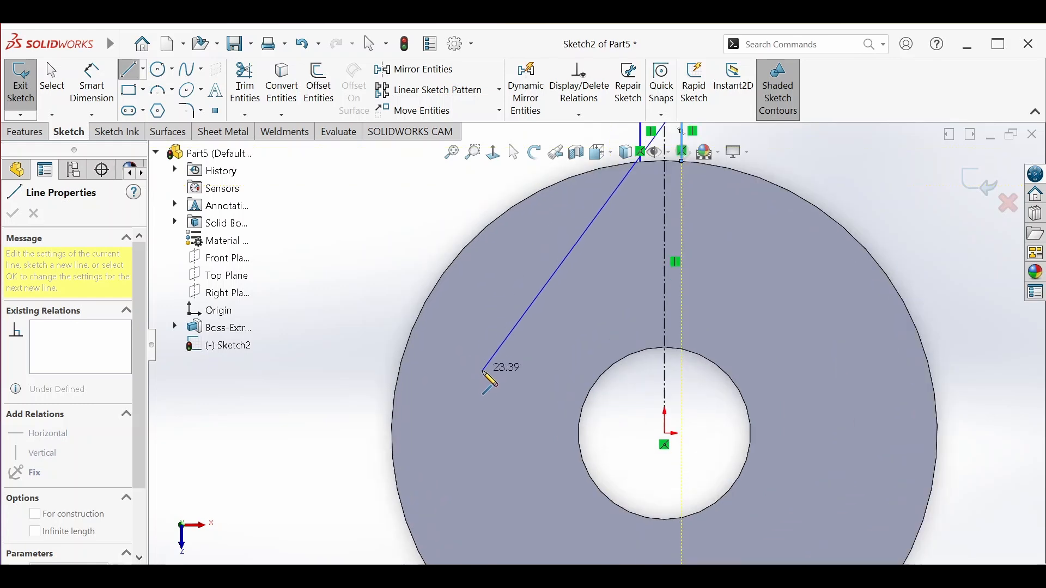
scroll(589, 364, "up", 4)
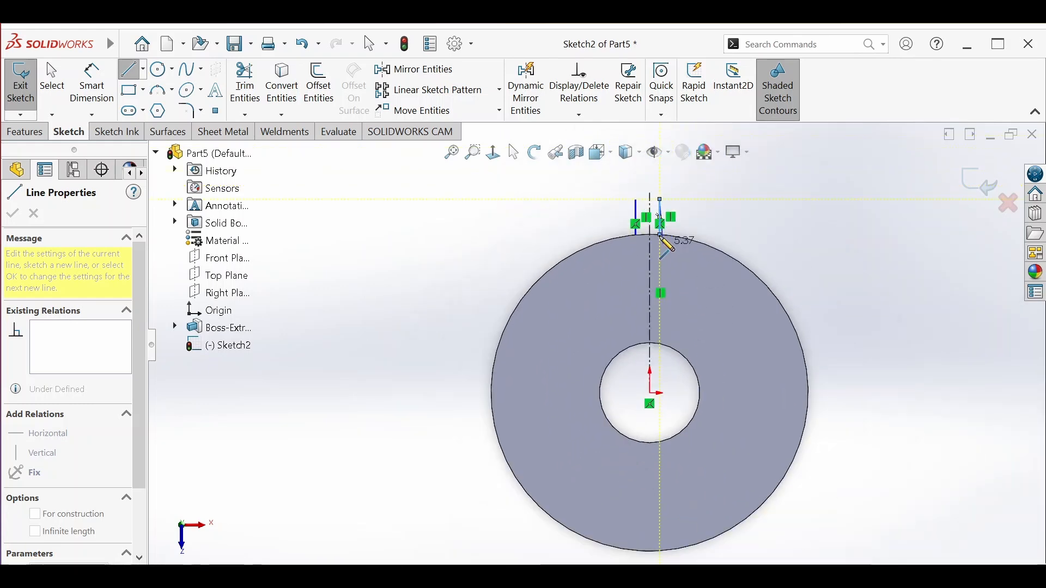
left_click(517, 154)
Make the two short vertical lines equal in length.
scroll(672, 217, "down", 3)
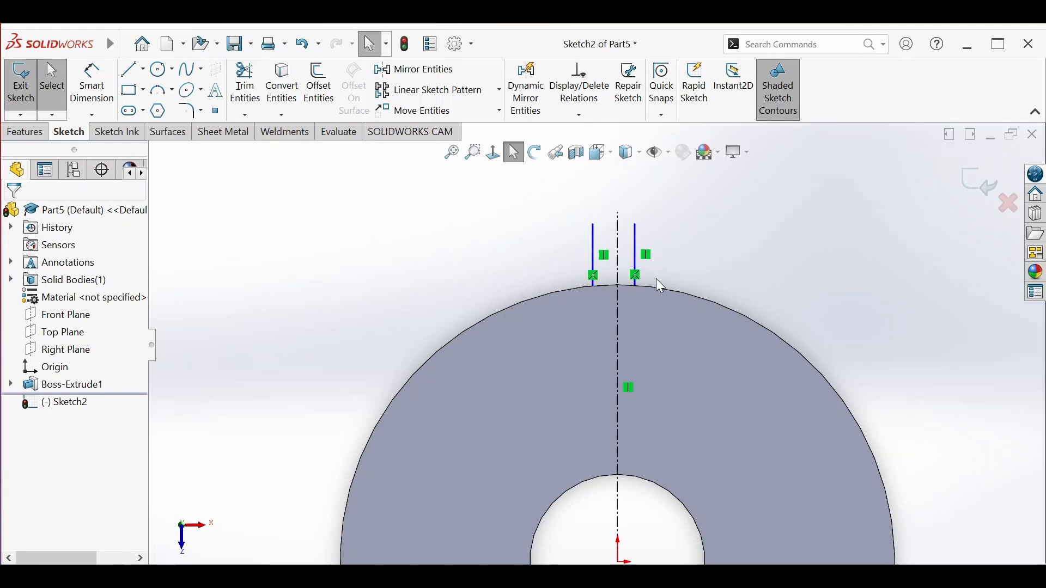
left_click(596, 266)
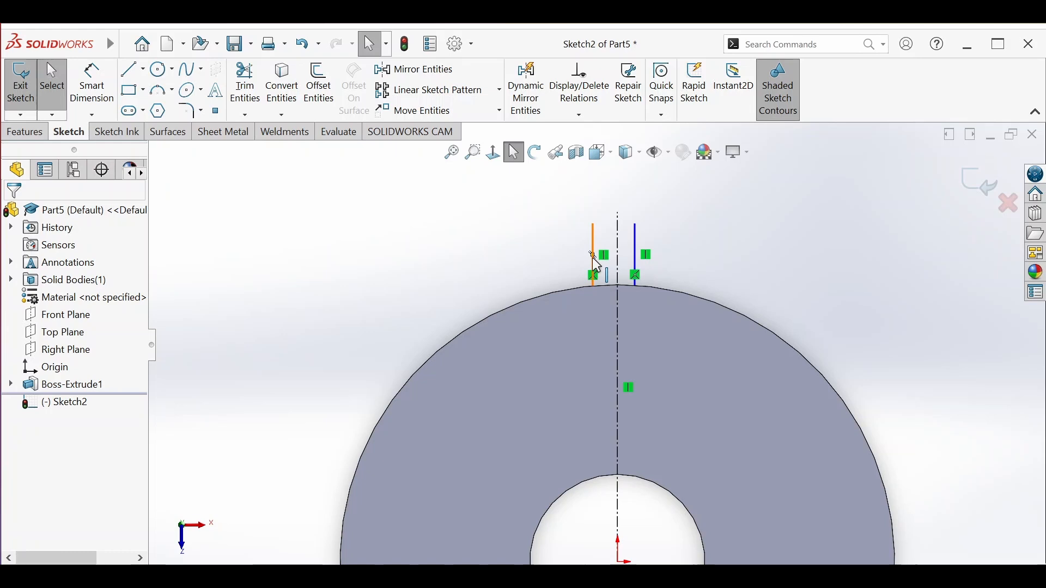
left_click(636, 253, "ctrl")
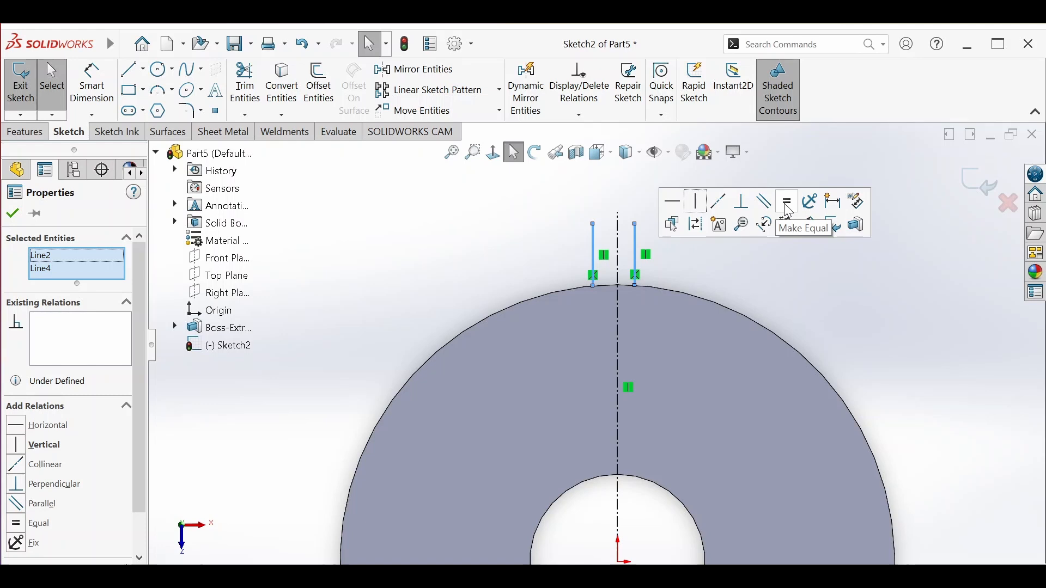
left_click(788, 207)
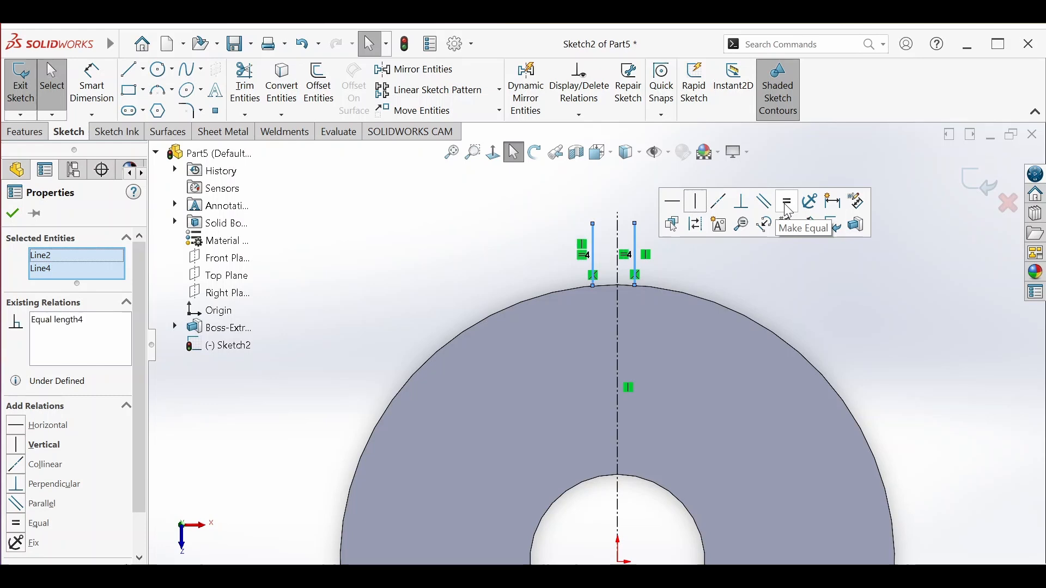
left_click(541, 248)
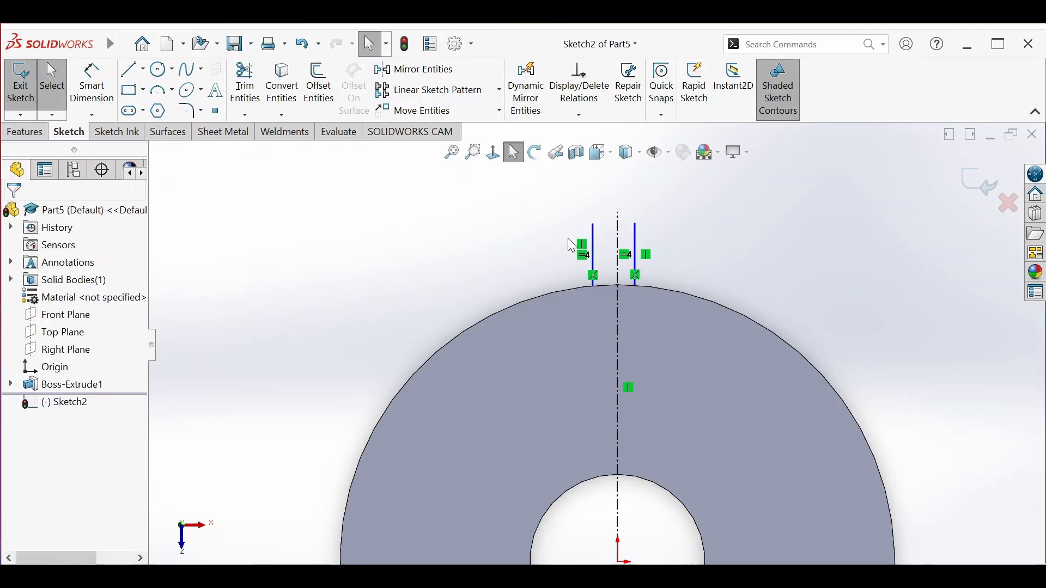
Make the two short vertical lines symmetric about the vertical centerline.
left_click(595, 261)
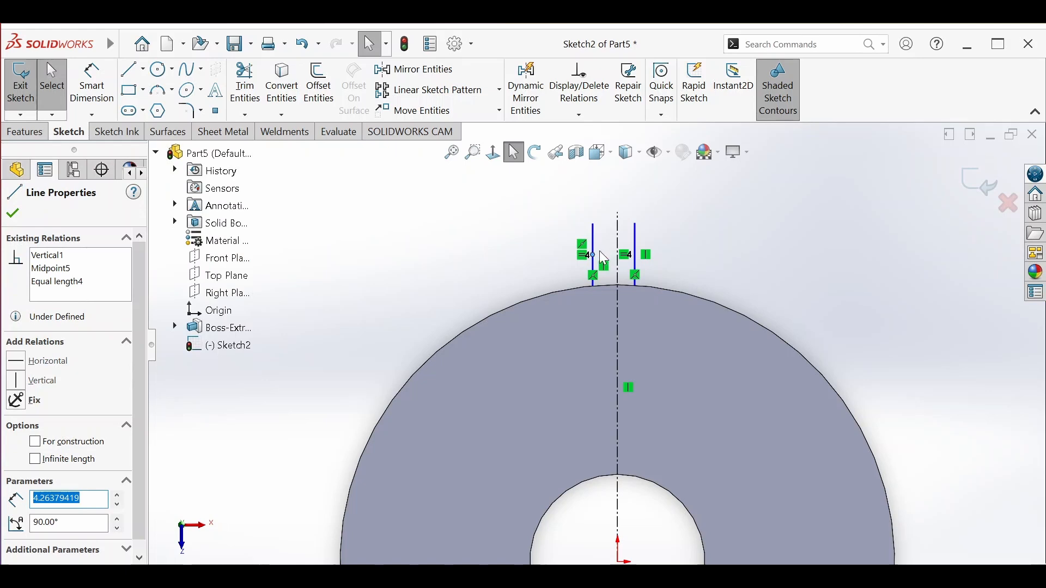
left_click(555, 234)
left_click(592, 247)
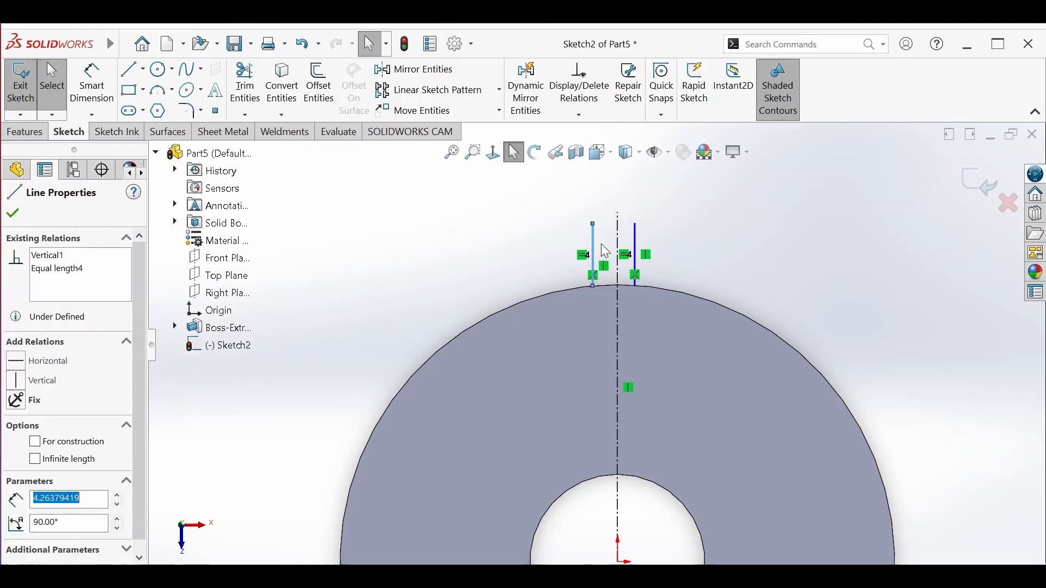
left_click(618, 246, "ctrl")
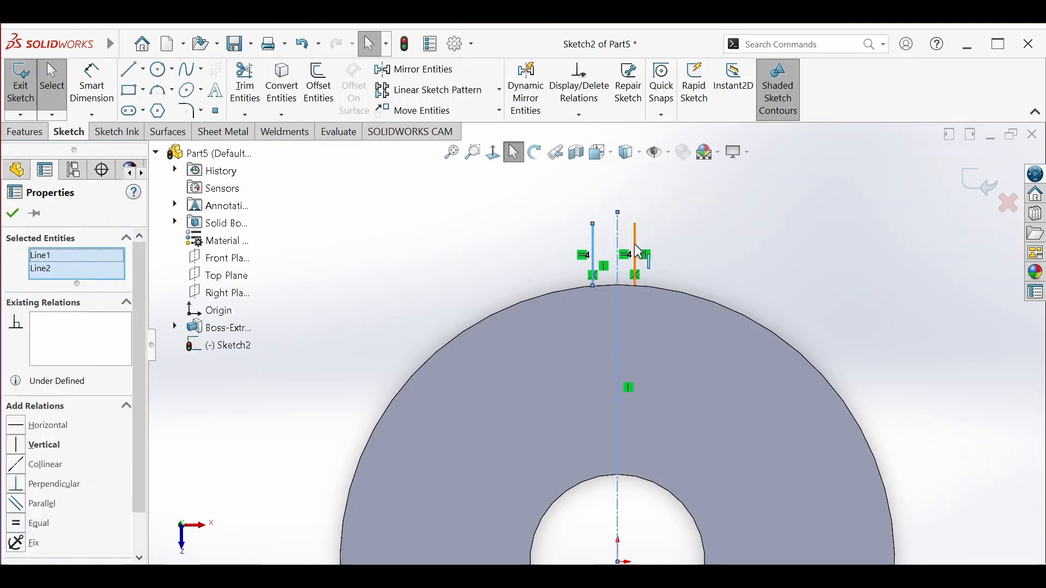
left_click(637, 252, "ctrl")
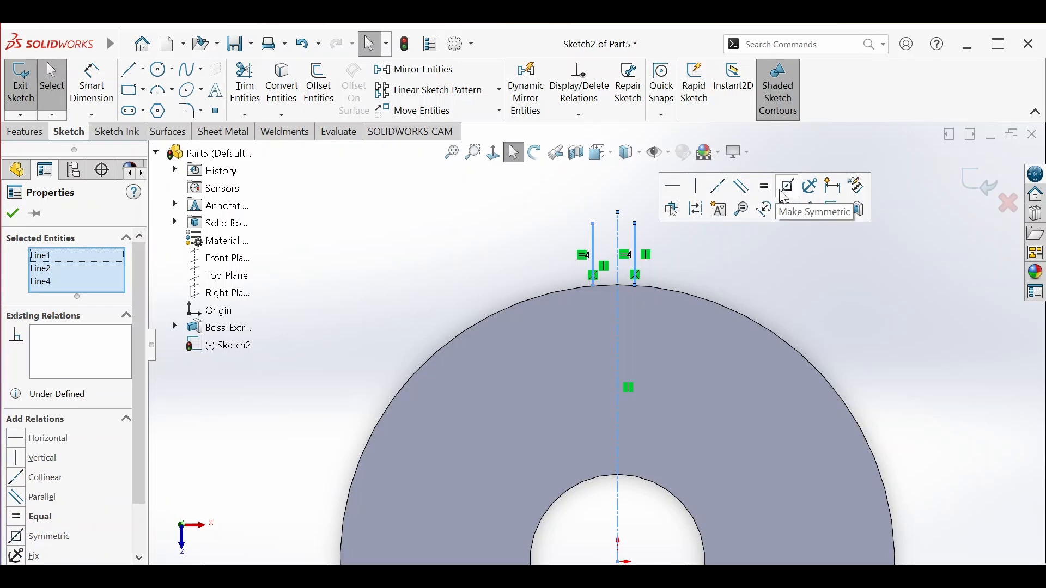
left_click(785, 195)
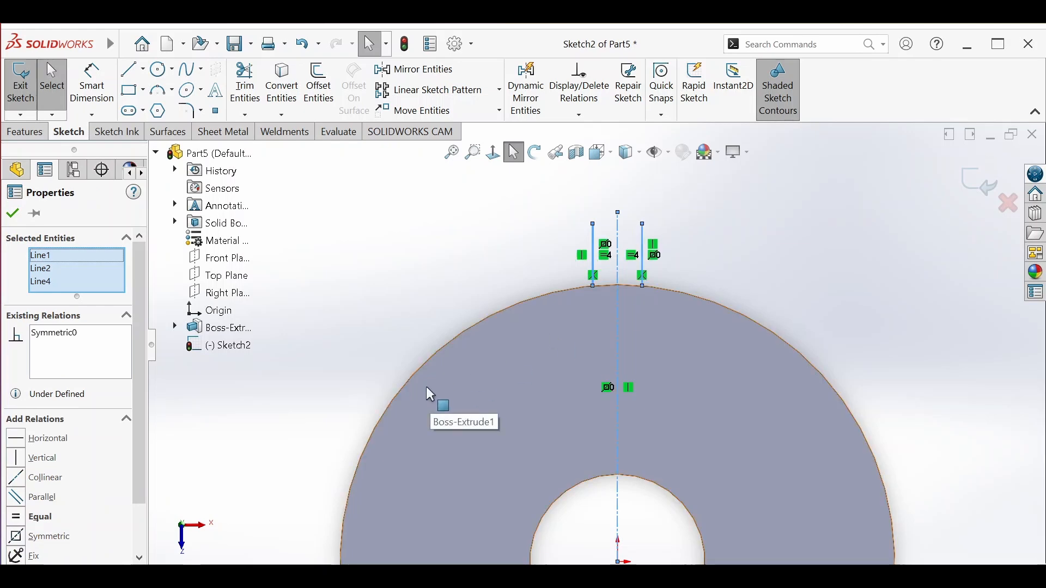
Draw a circle about 53.5 mm in diameter, centered on the origin and enclosing the ring and both short lines.
scroll(588, 428, "up", 1)
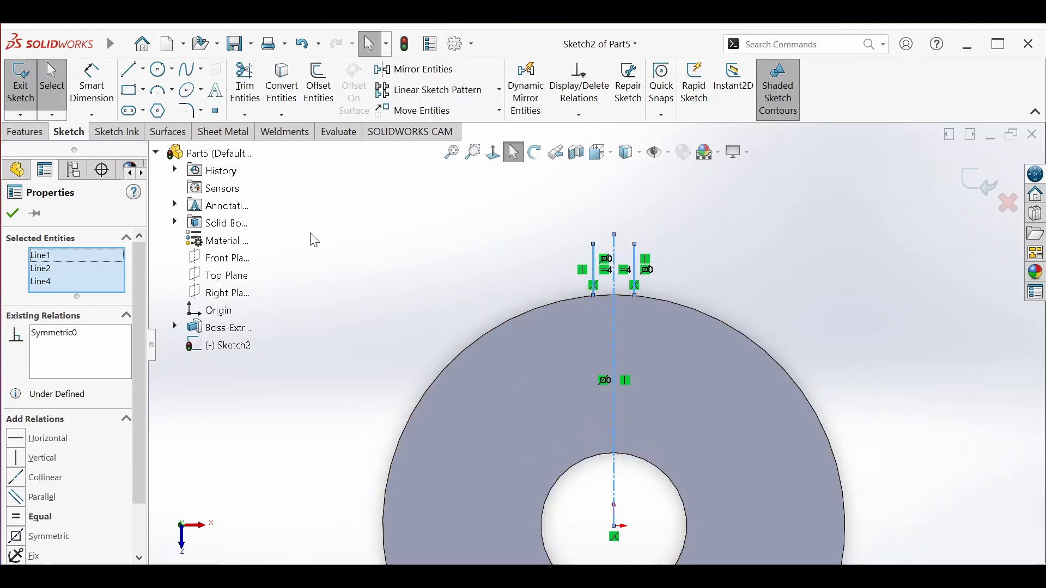
left_click(158, 69)
scroll(567, 458, "up", 1)
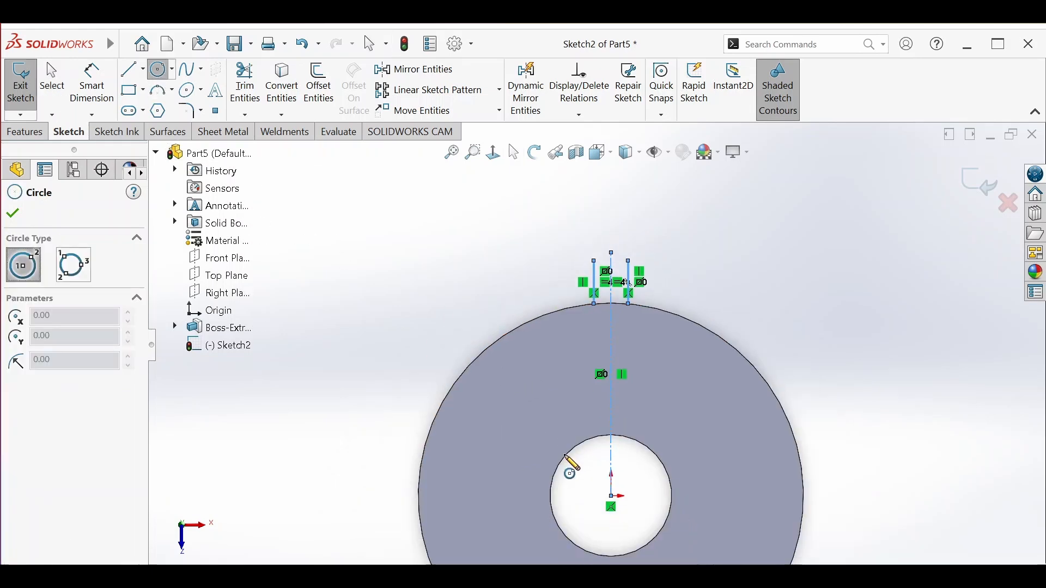
left_click(612, 497)
scroll(654, 534, "up", 1)
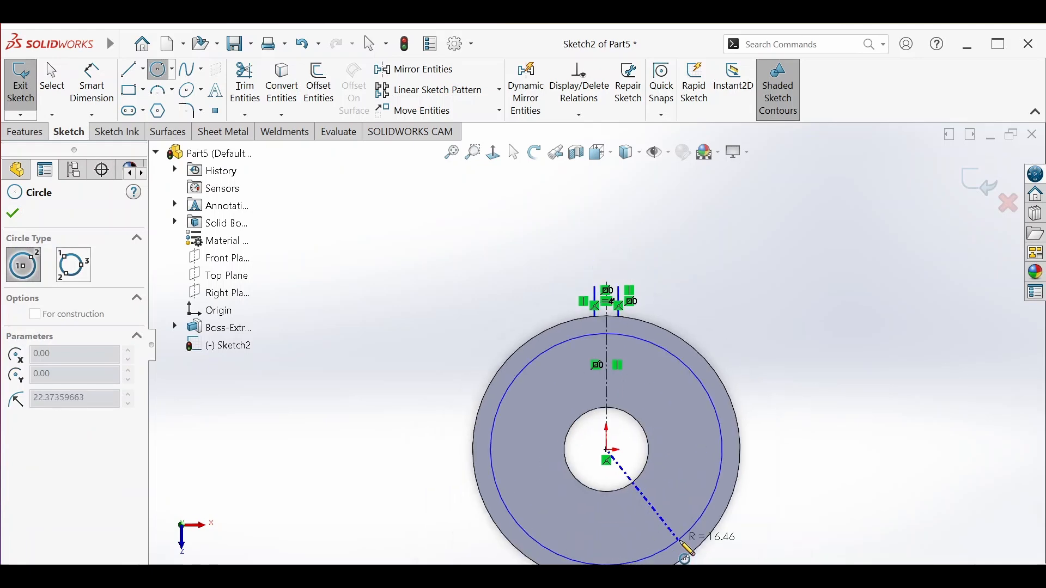
scroll(686, 542, "up", 1)
left_click(675, 531)
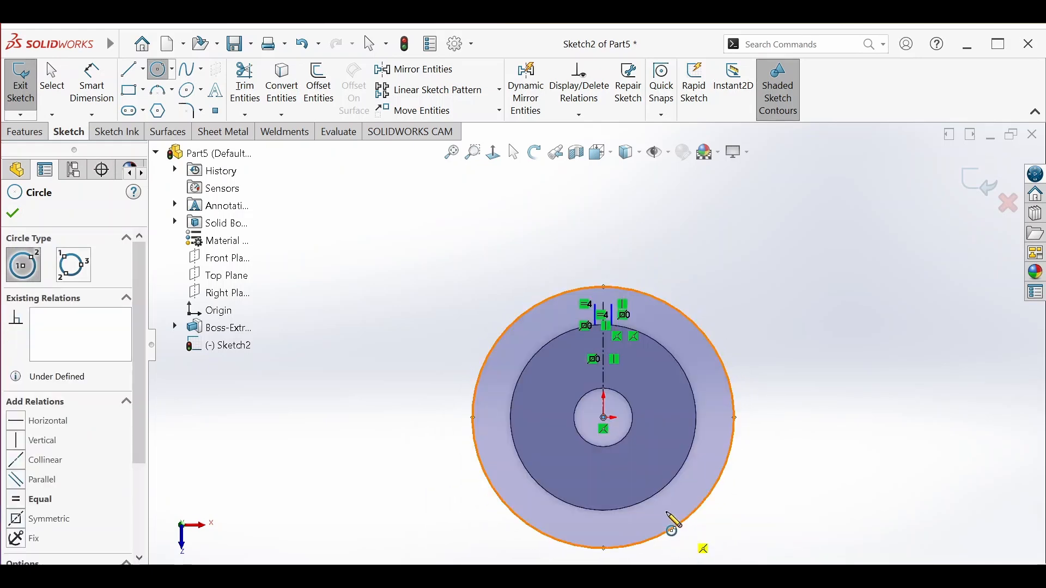
Dimension the new outer circle's diameter as 44 mm.
left_click(92, 87)
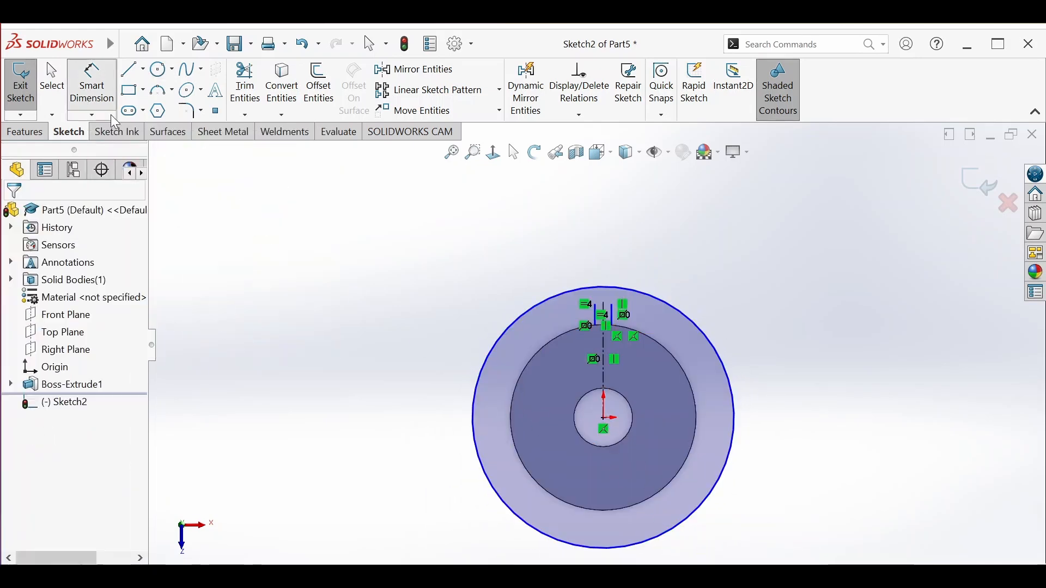
left_click(467, 413)
left_click(413, 414)
type("4")
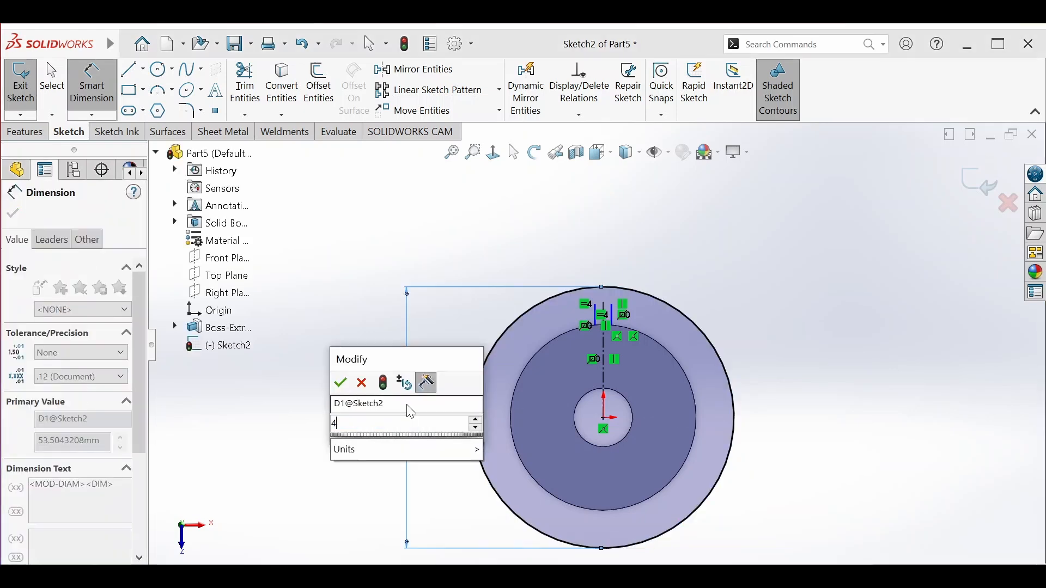
type("4")
key("Return")
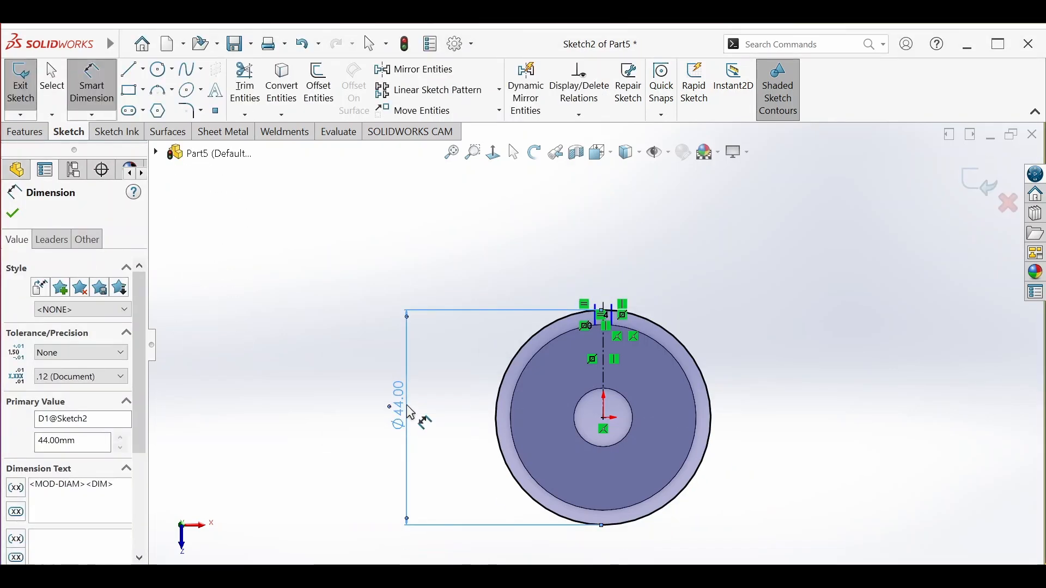
Power trim the ends of both short vertical lines that extend beyond the 44 mm circle.
scroll(622, 383, "down", 3)
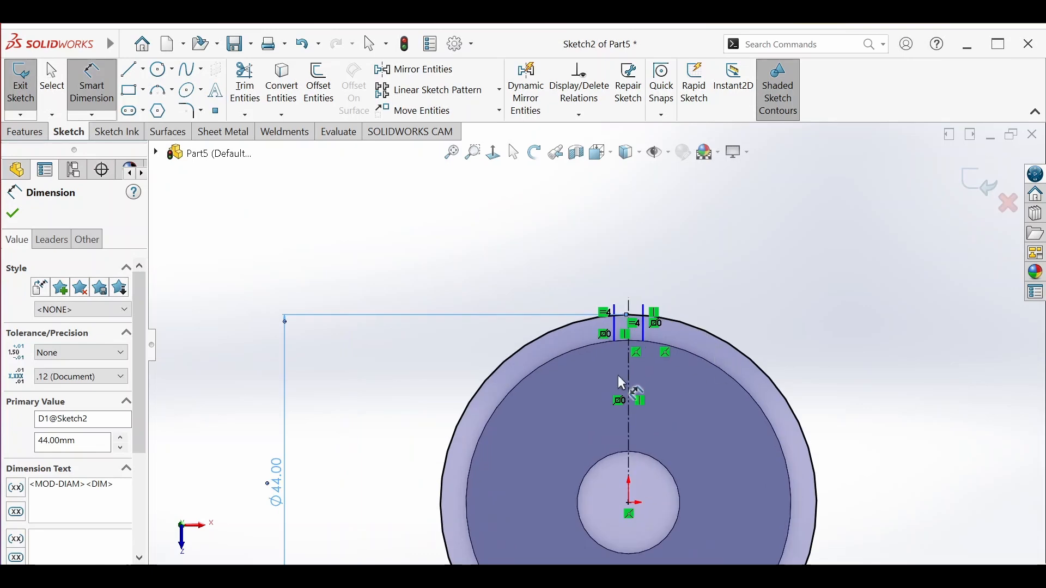
scroll(622, 383, "down", 3)
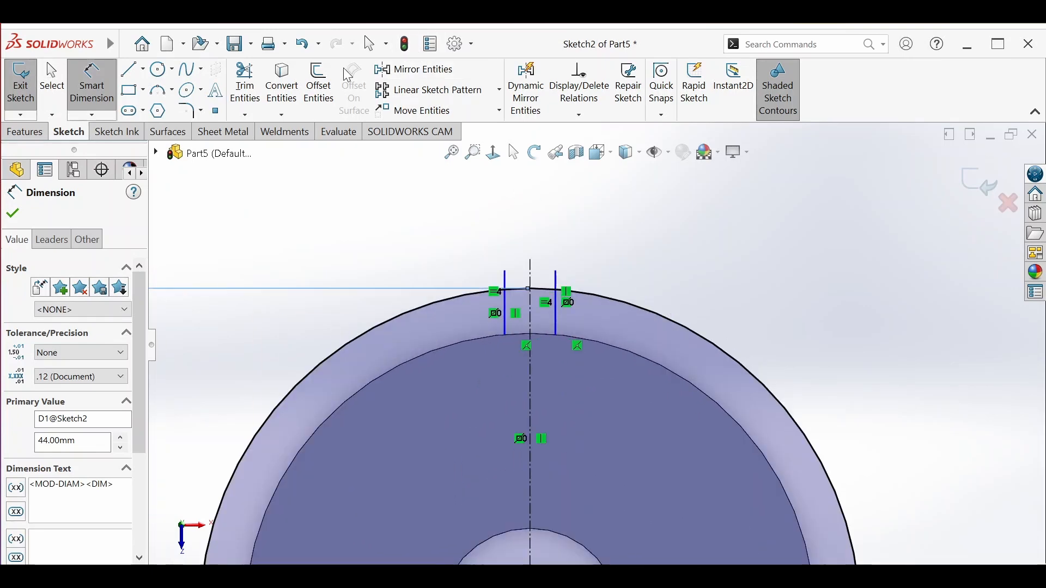
left_click(245, 86)
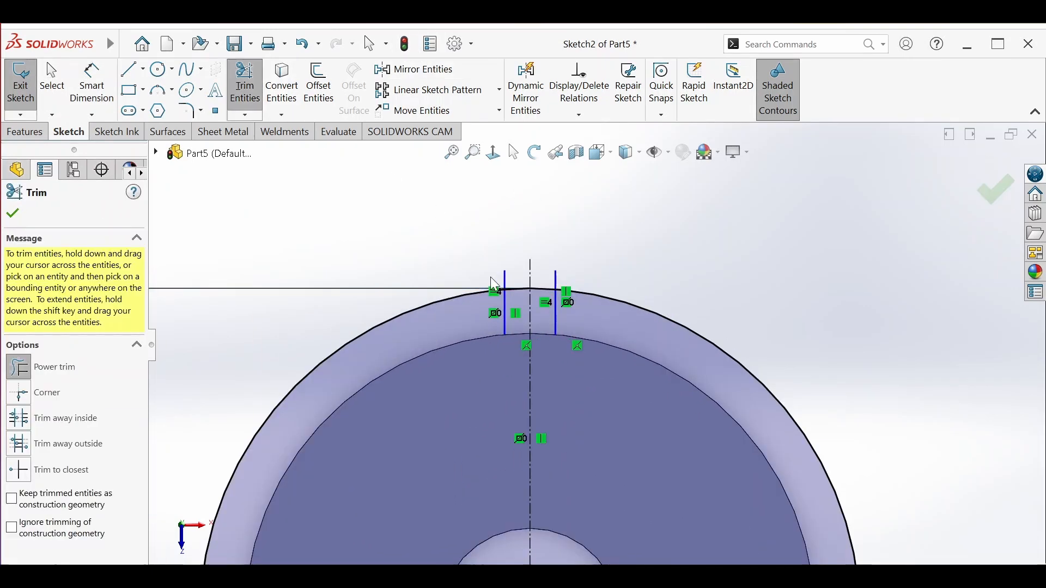
scroll(516, 284, "down", 1)
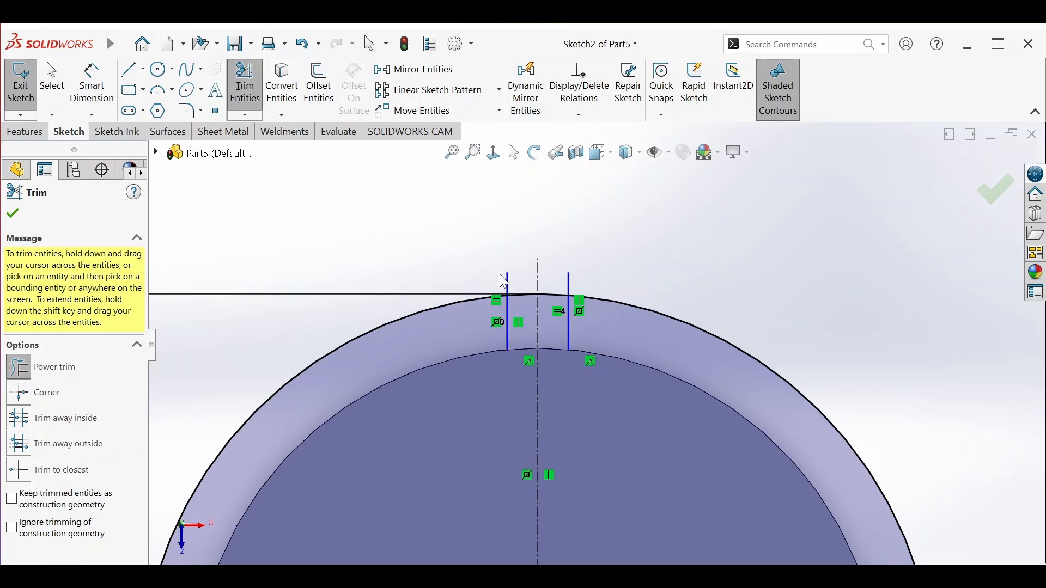
left_click_drag(504, 281, 591, 280)
scroll(570, 342, "up", 1)
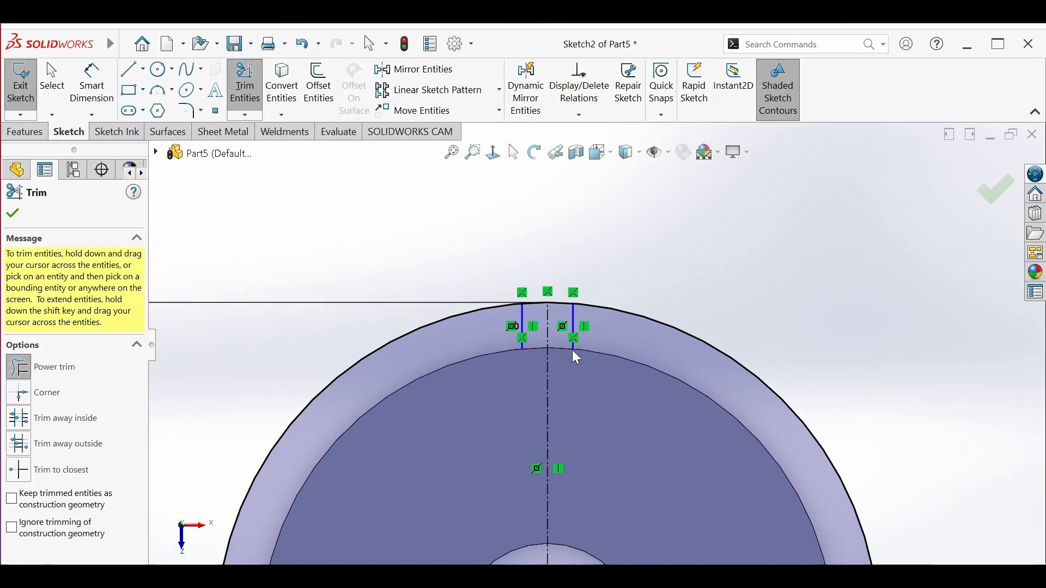
scroll(578, 359, "up", 2)
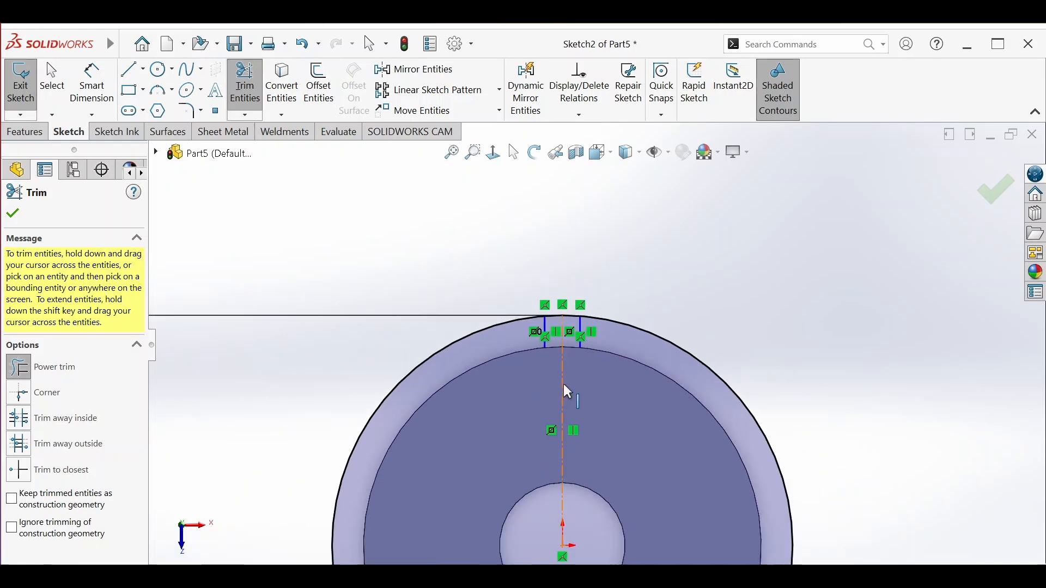
scroll(571, 380, "down", 1)
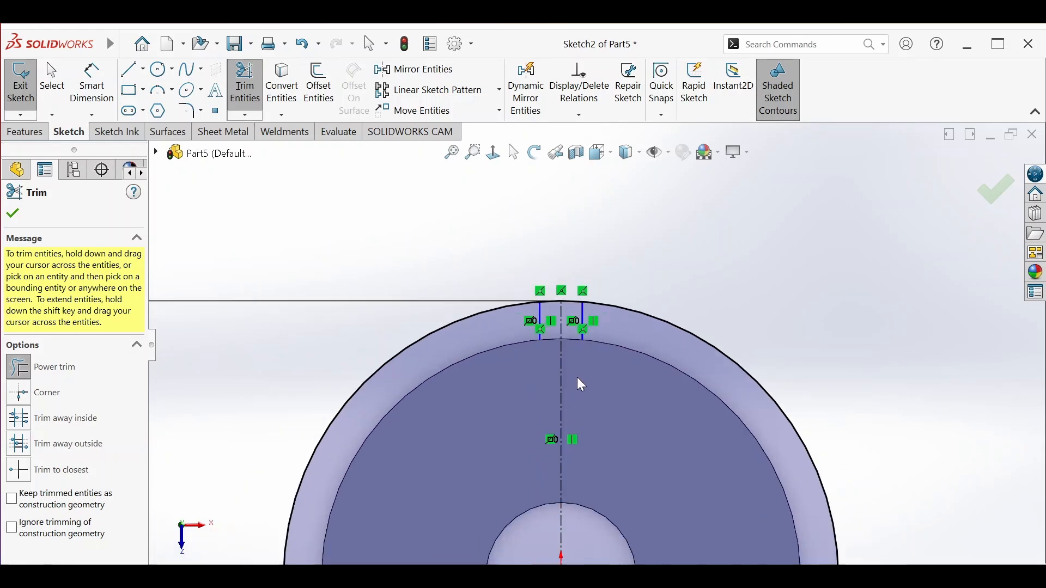
Dimension the distance between the left short vertical line and the vertical centerline as 2 mm.
scroll(581, 345, "down", 1)
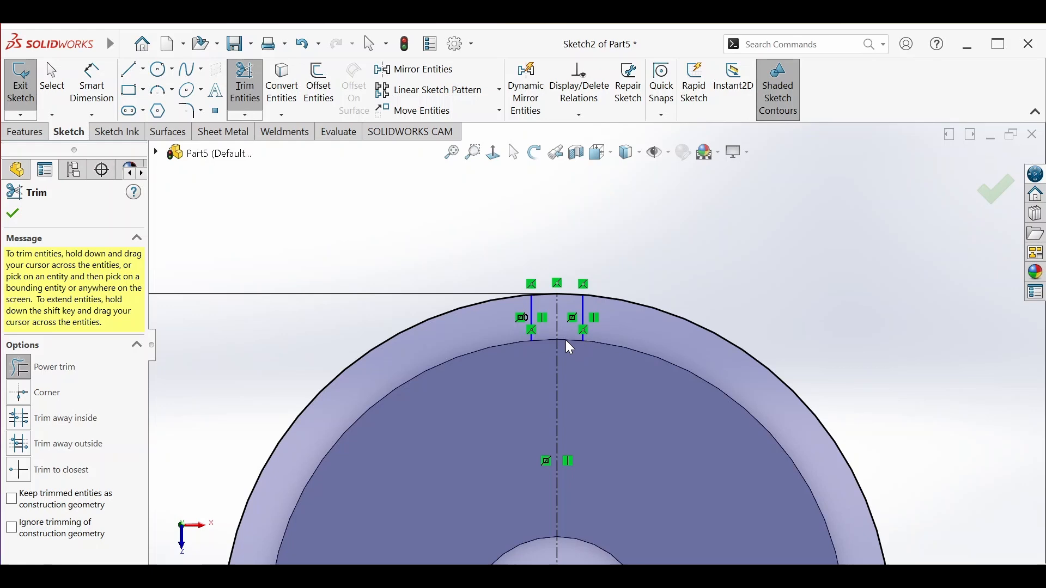
scroll(567, 341, "down", 1)
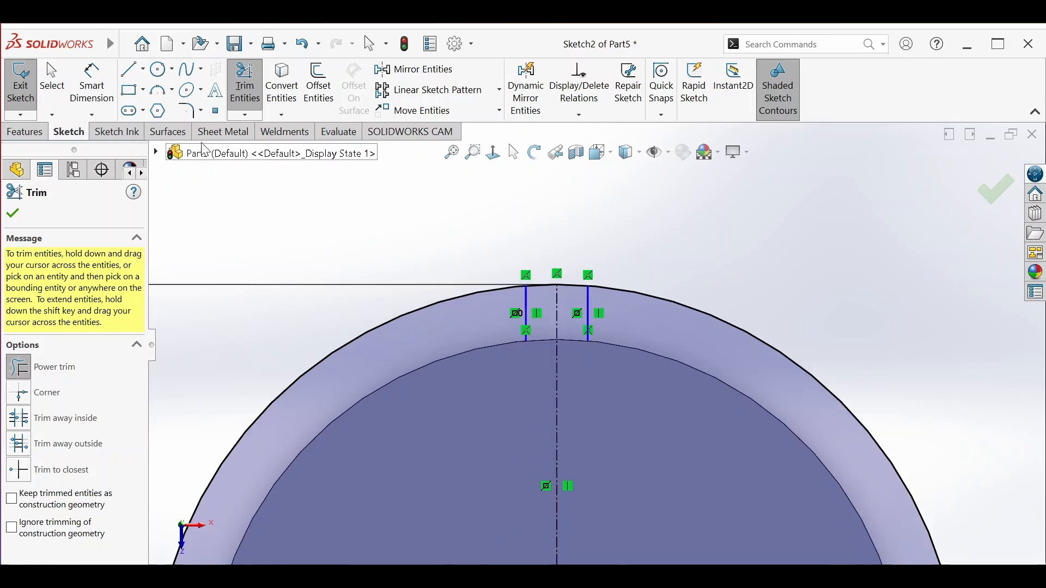
left_click(82, 95)
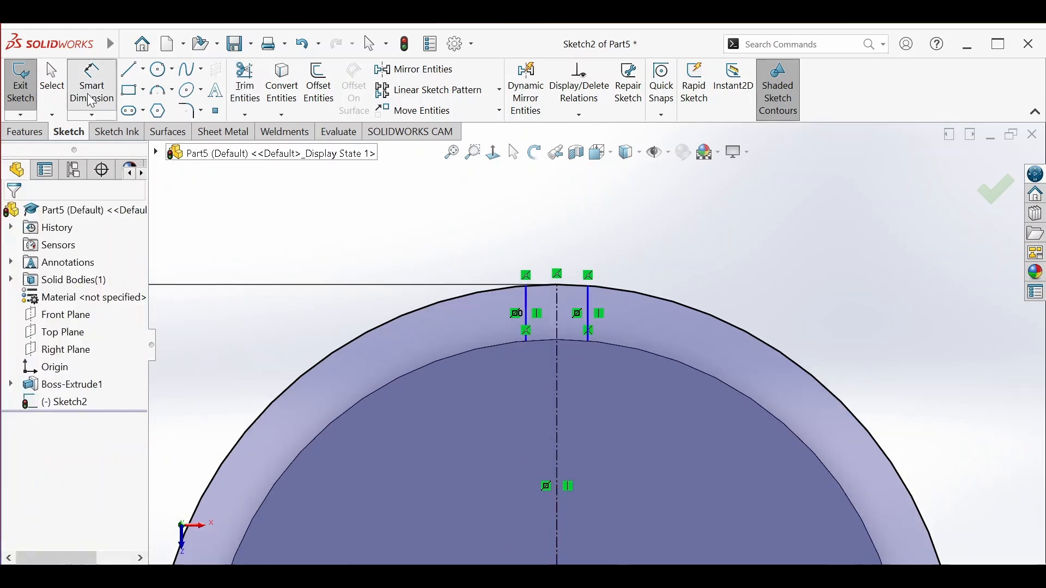
left_click(527, 326)
left_click(556, 328)
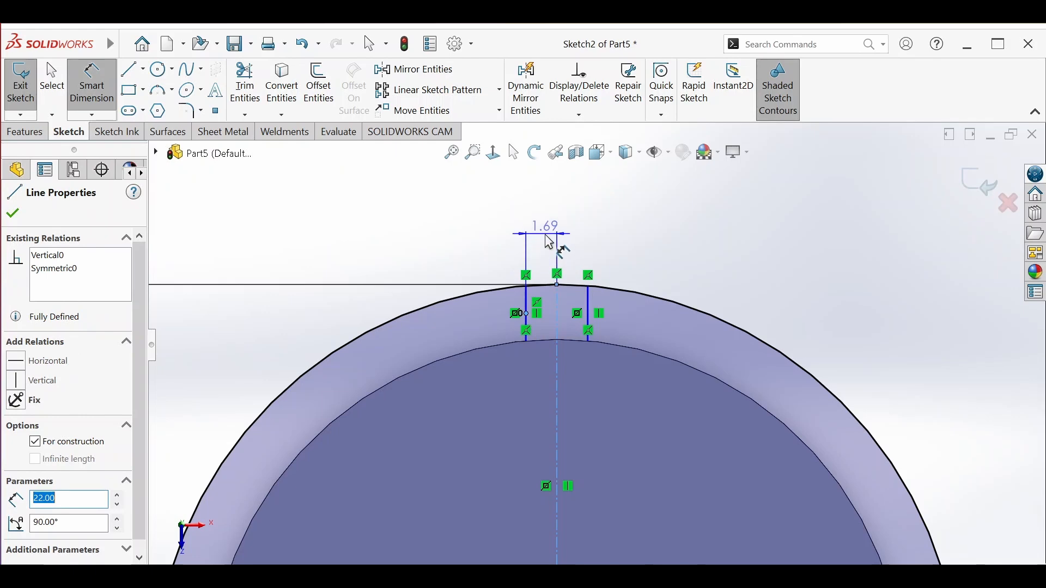
left_click(549, 241)
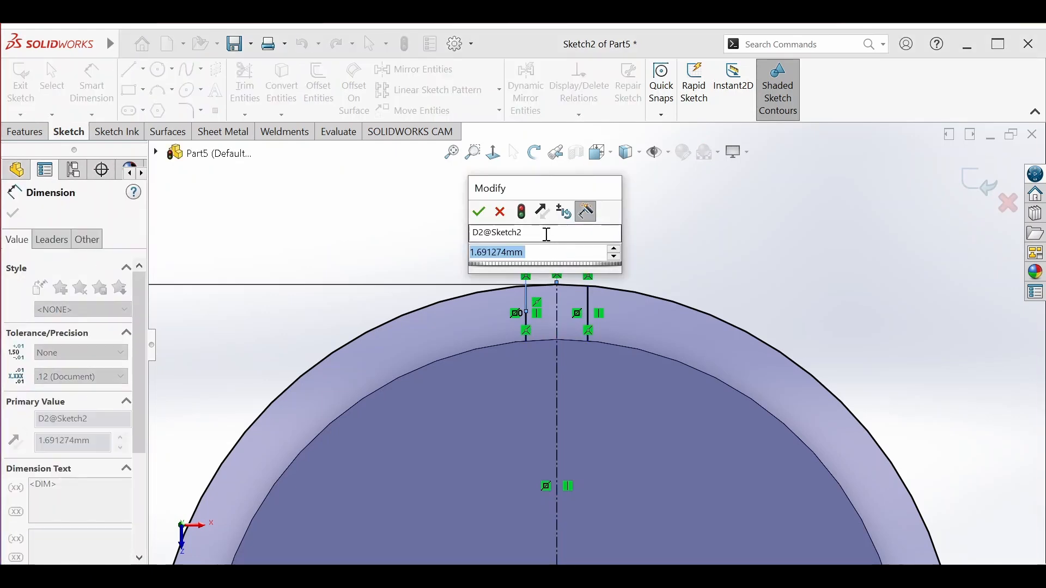
type("2")
key("Return")
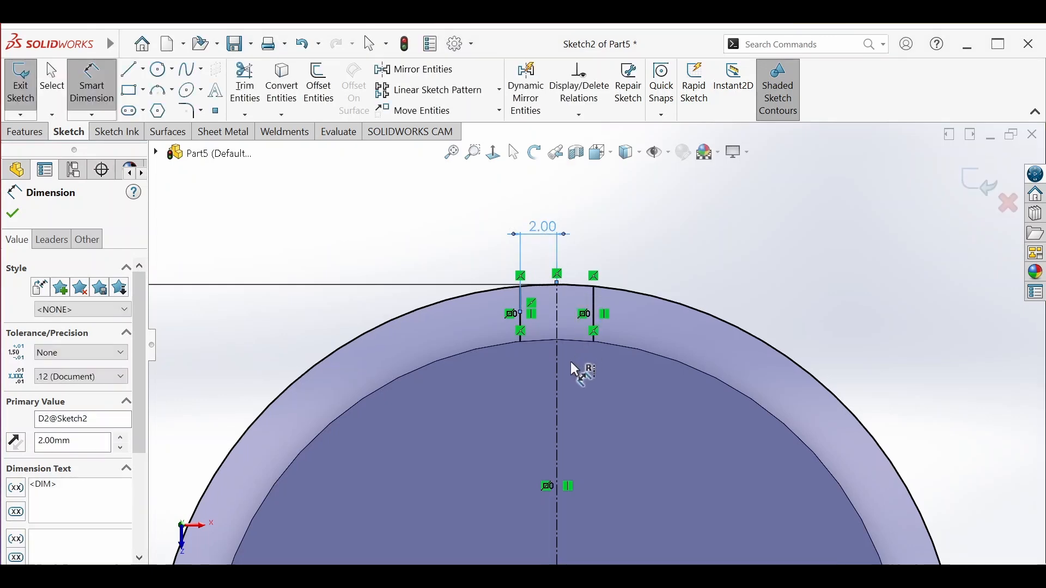
Convert the ring's outer circular edge into sketch geometry to close the base of the two short vertical lines.
scroll(570, 361, "up", 1)
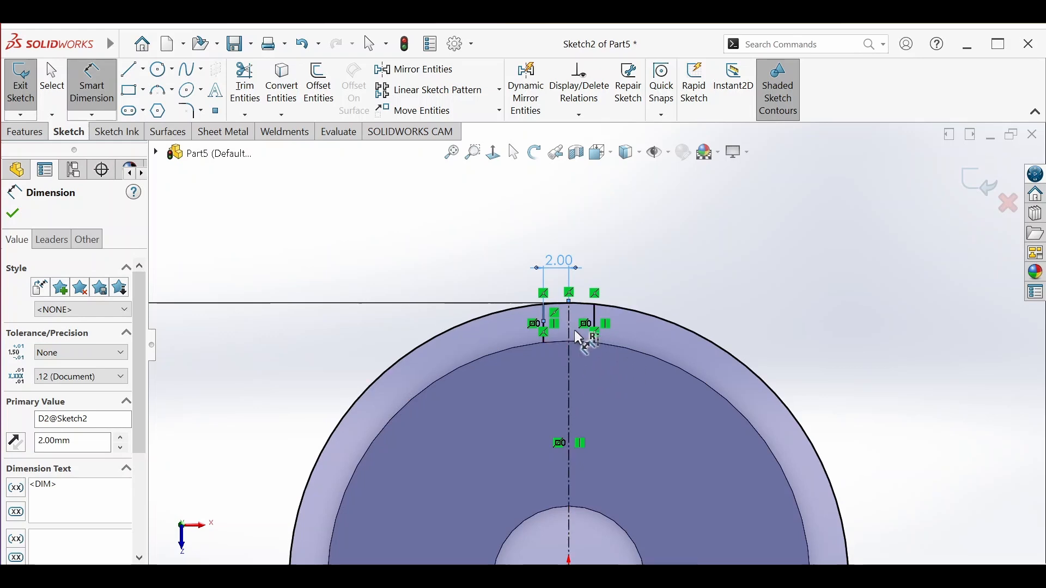
scroll(575, 329, "up", 1)
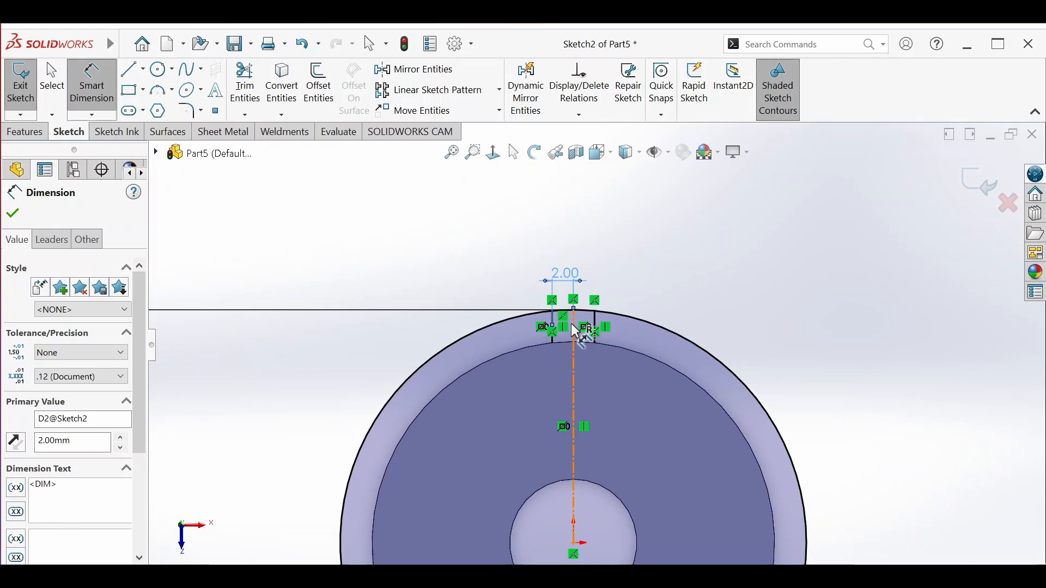
scroll(574, 329, "down", 1)
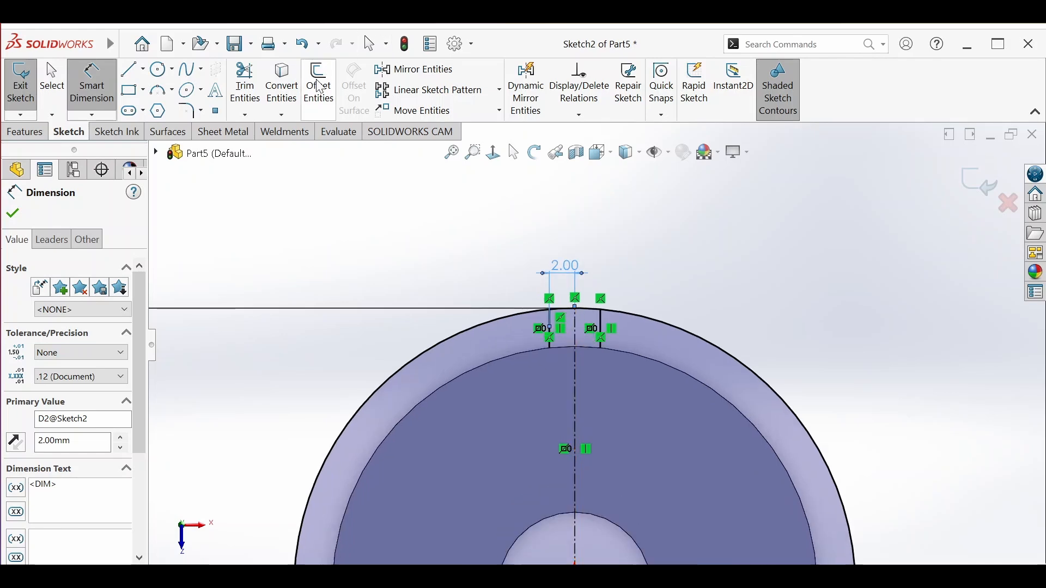
left_click(292, 96)
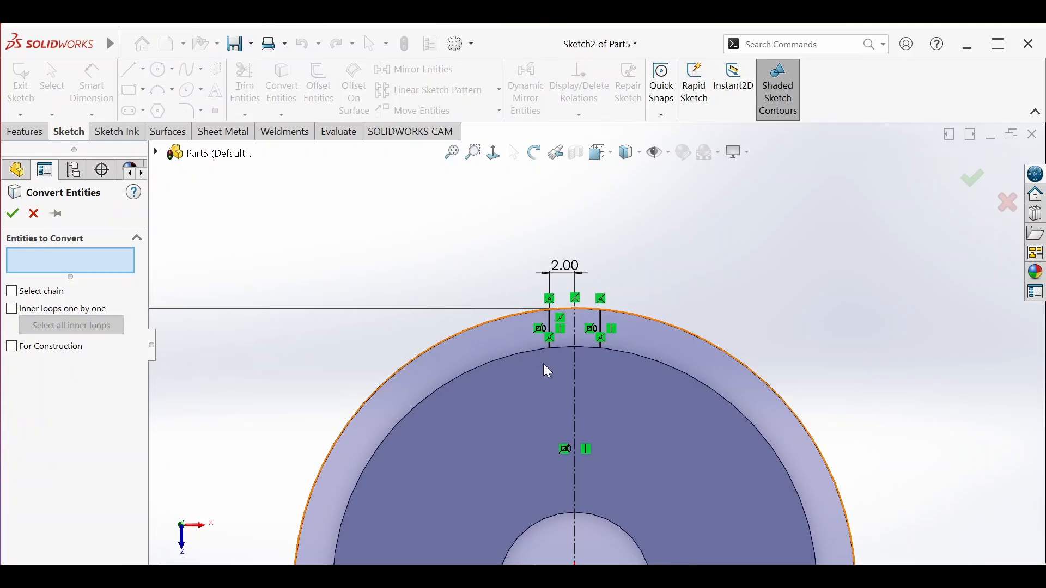
left_click(634, 359)
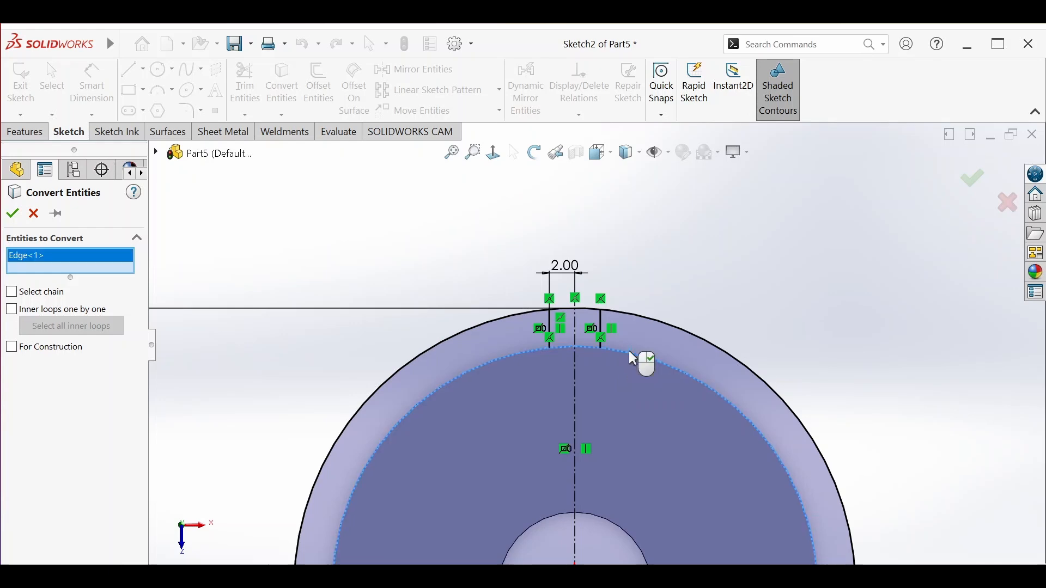
left_click(15, 212)
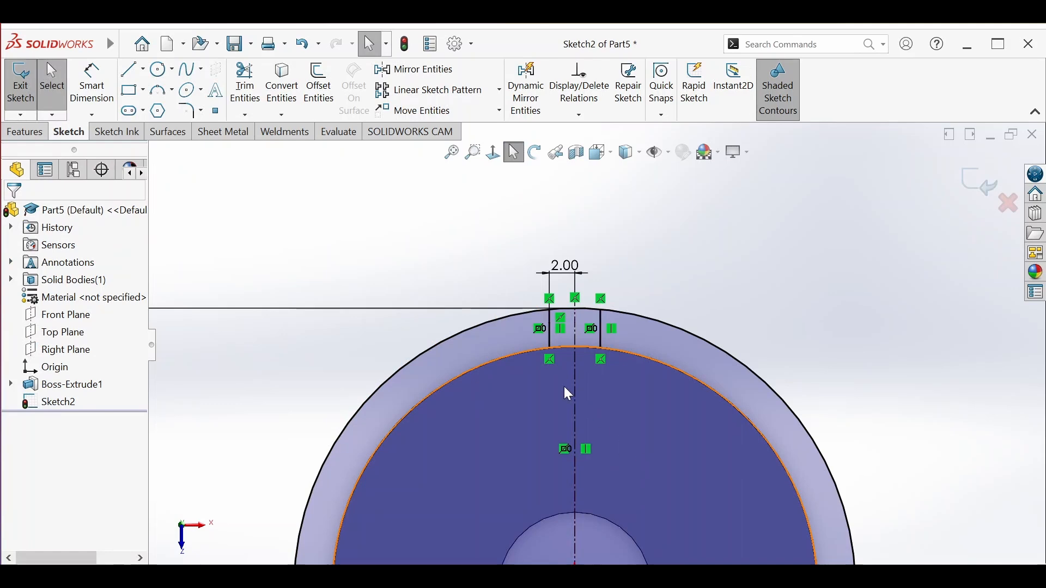
Power trim the 44 mm circle and the converted circle outside the two short lines, leaving a closed tooth profile.
left_click(246, 92)
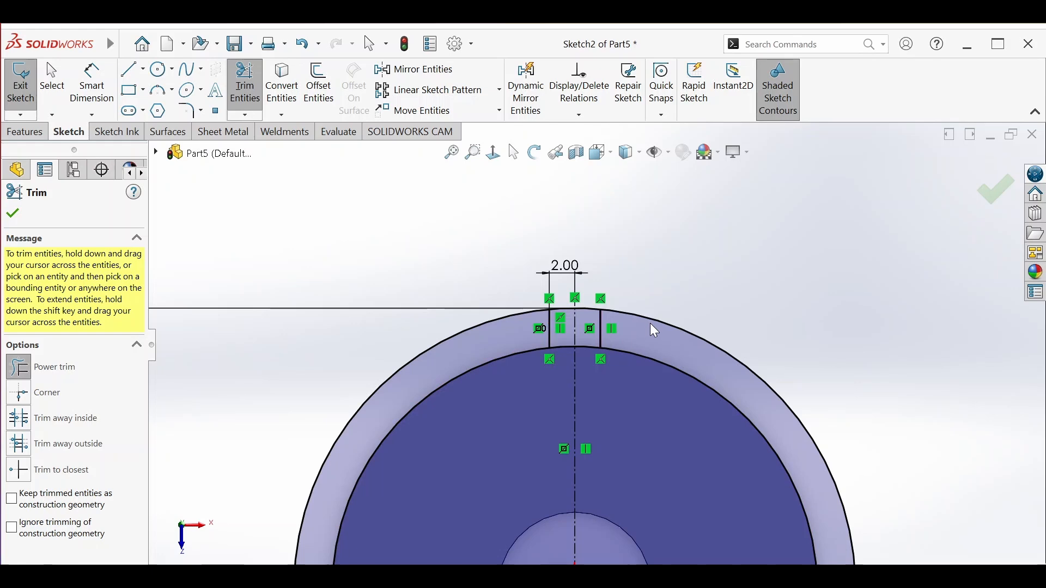
mouse_move(709, 279)
left_mouse_down()
mouse_move(699, 366)
mouse_move(687, 384)
left_mouse_up()
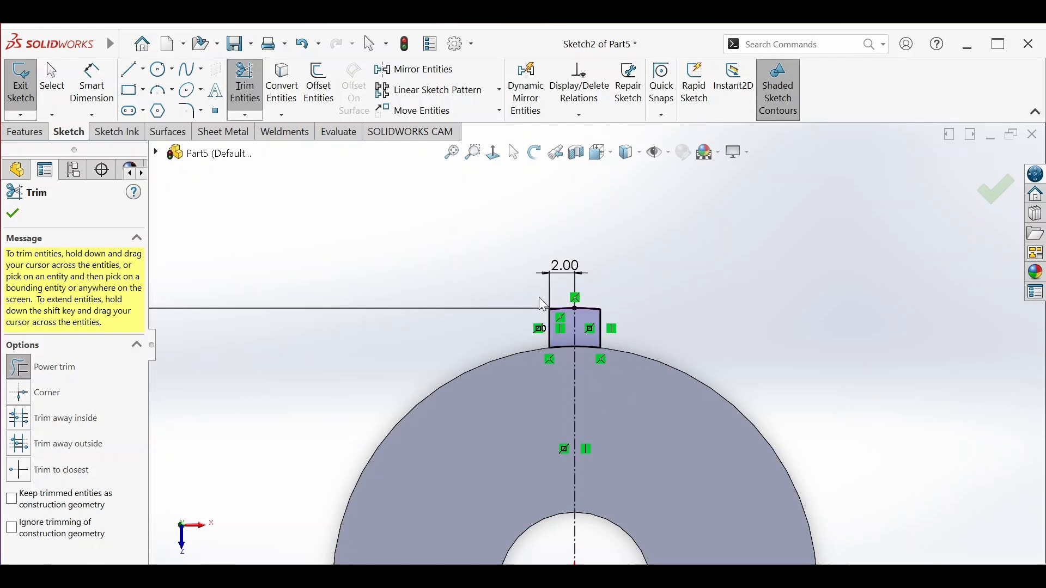
left_click(13, 215)
Extrude the tooth profile in the reversed direction with the Up To Surface end condition, ending at the ring's opposite flat face.
left_click(30, 132)
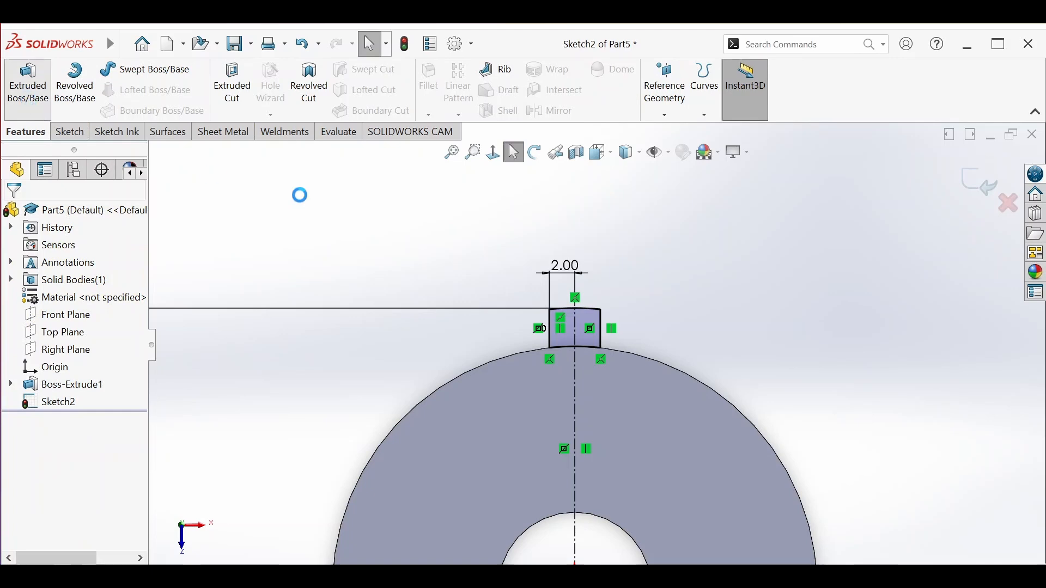
left_click(535, 153)
left_click_drag(533, 196, 449, 299)
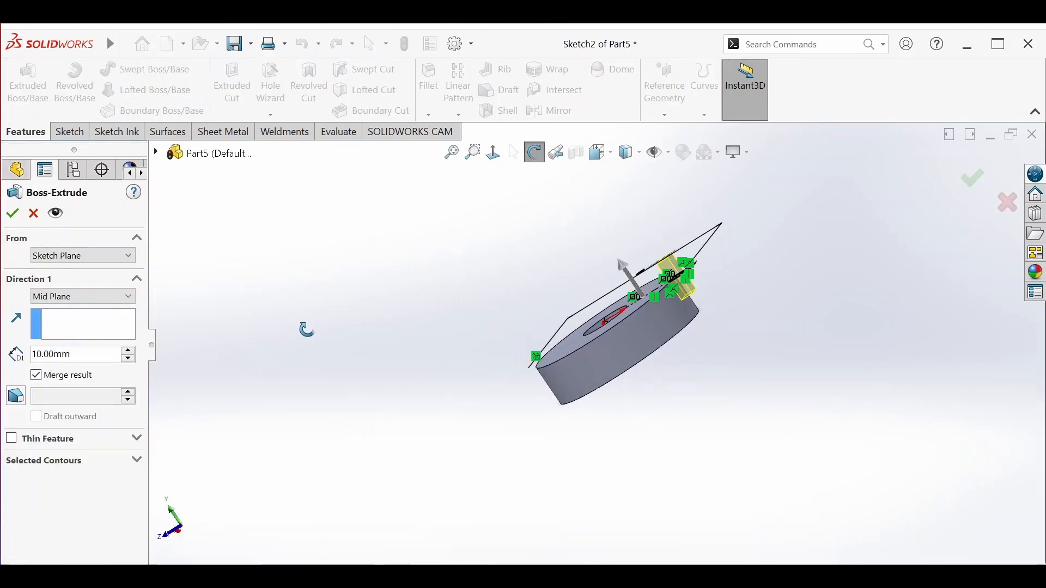
left_click(125, 297)
left_click(101, 308)
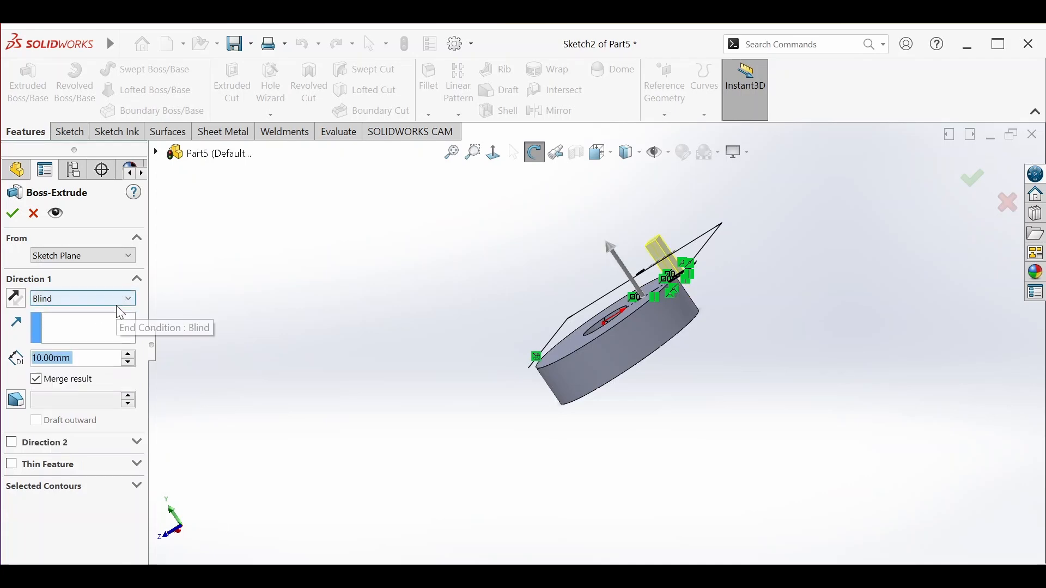
left_click(16, 300)
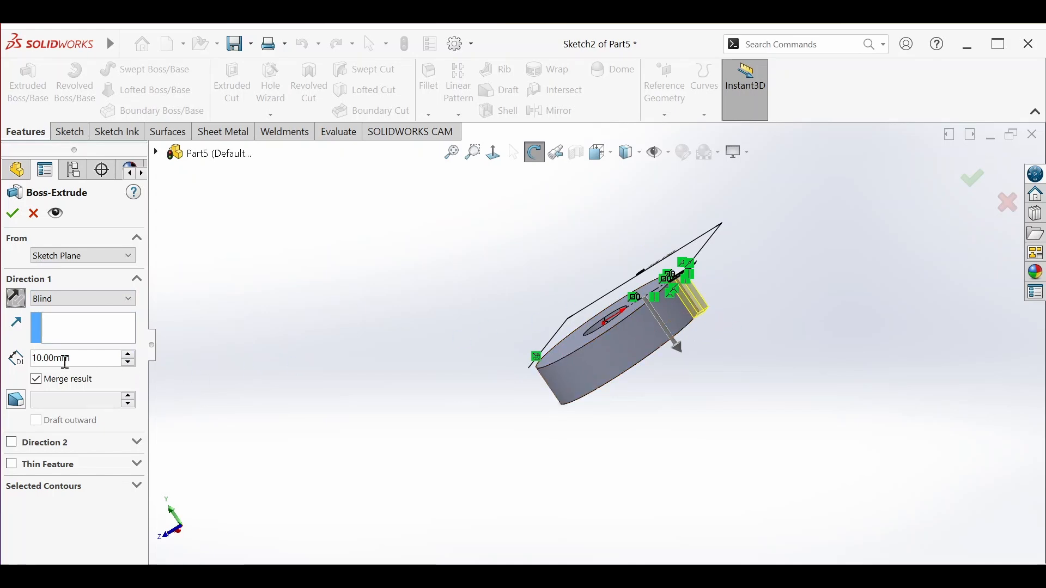
left_click(99, 300)
left_click(97, 347)
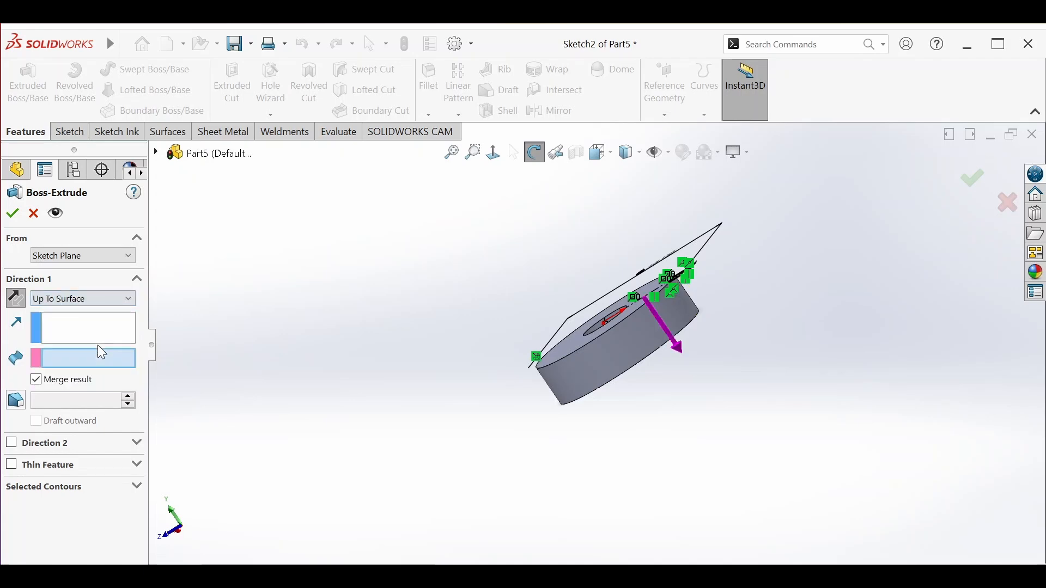
left_click_drag(575, 180, 544, 176)
left_click(535, 153)
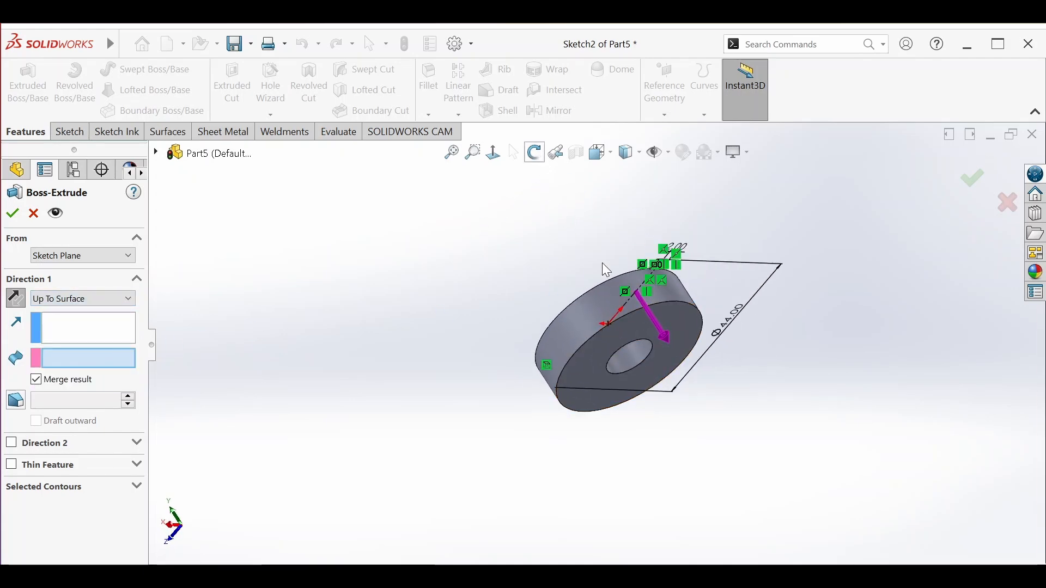
left_click(632, 329)
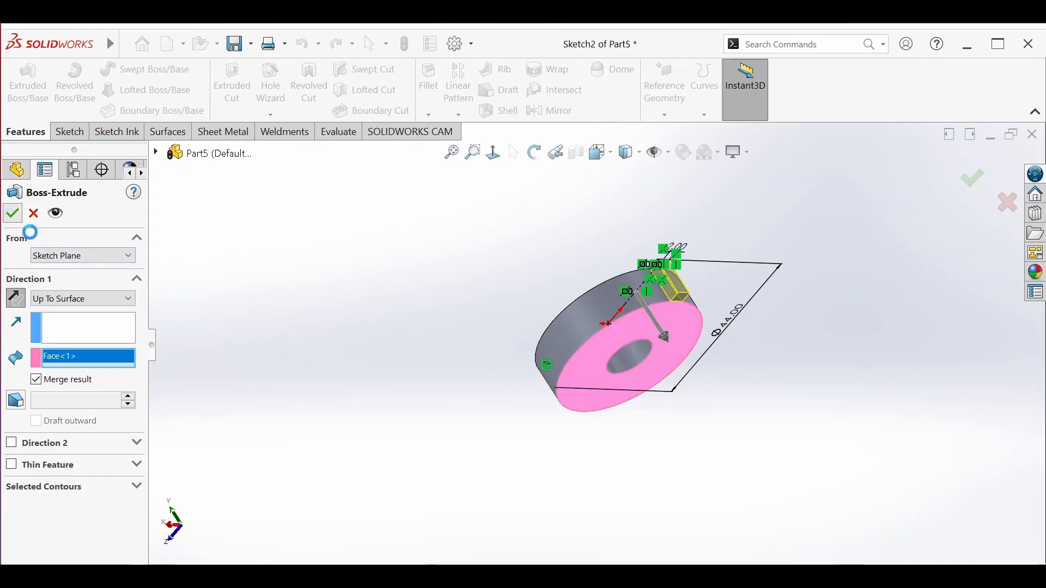
left_click(12, 214)
Set up a circular pattern around the bore's circular edge with equal spacing over 360 degrees and 20 instances.
left_click(535, 153)
left_click_drag(523, 262, 502, 358)
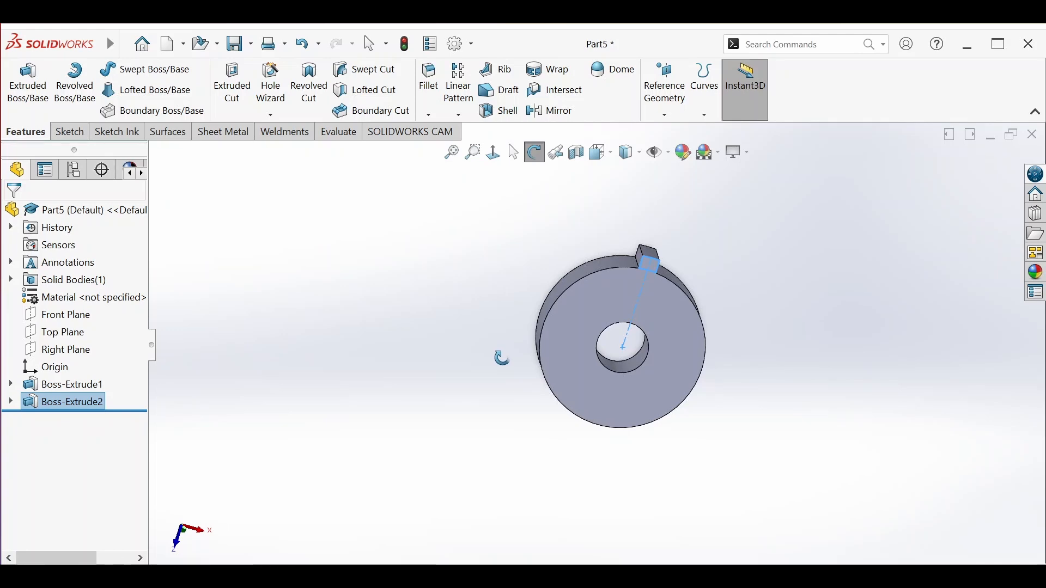
left_click(514, 153)
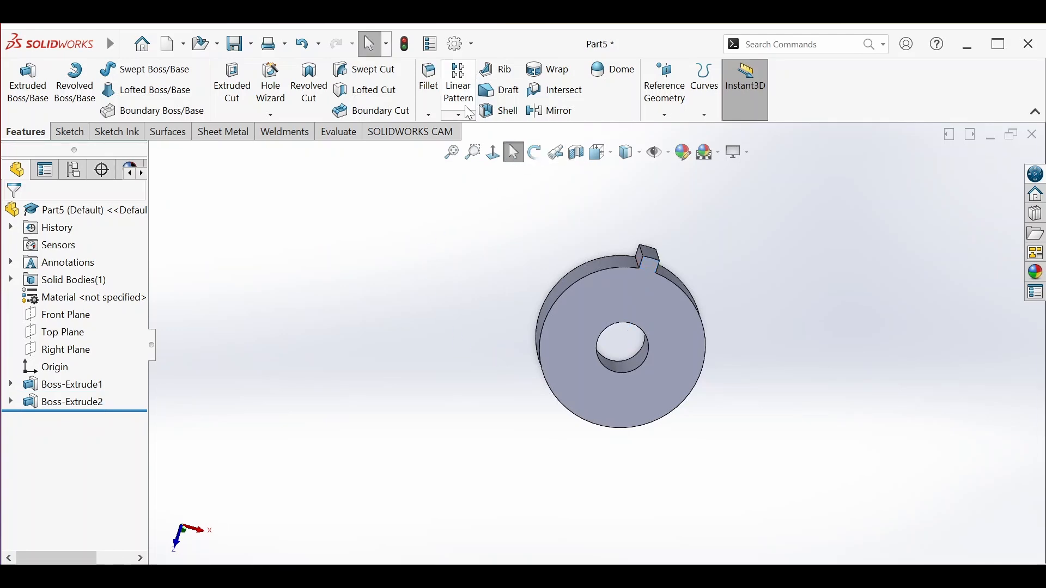
left_click(467, 115)
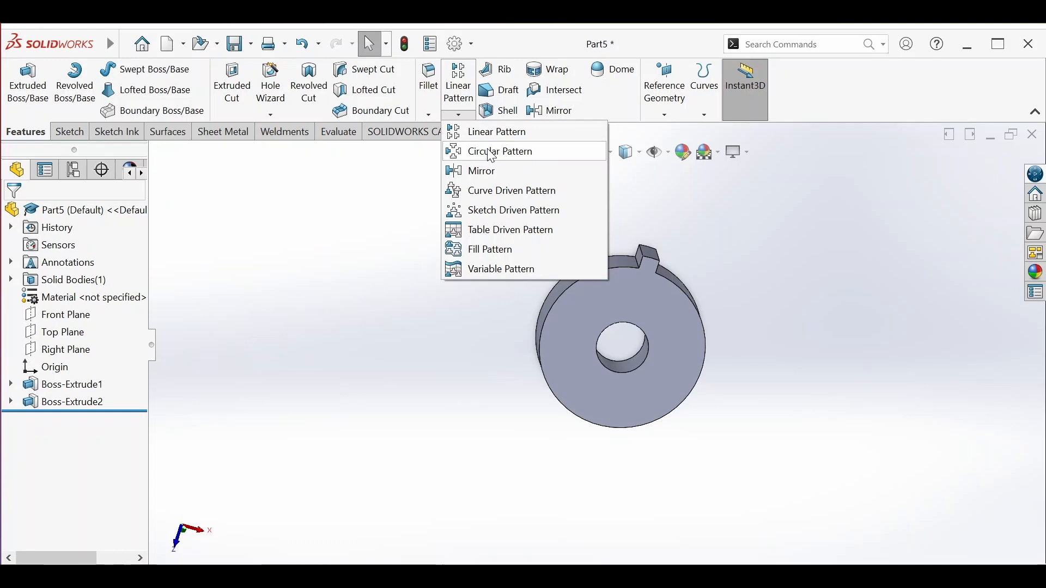
left_click(492, 153)
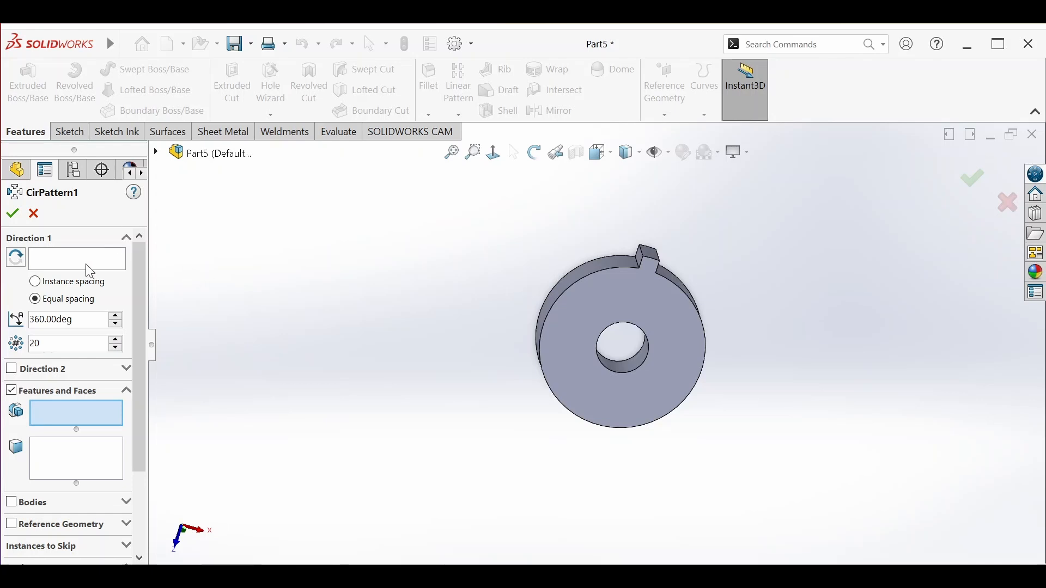
left_click(70, 260)
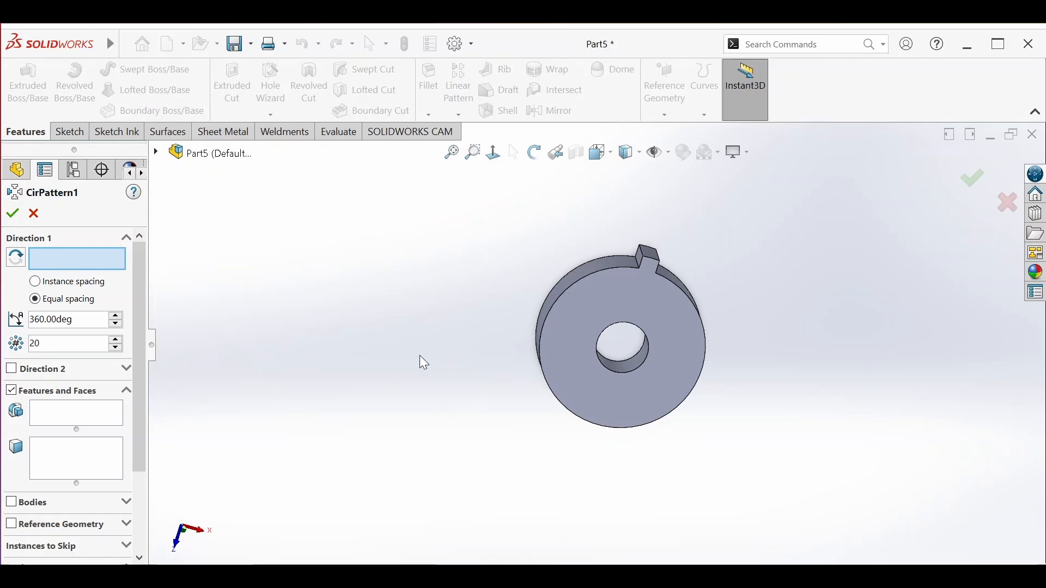
left_click(636, 368)
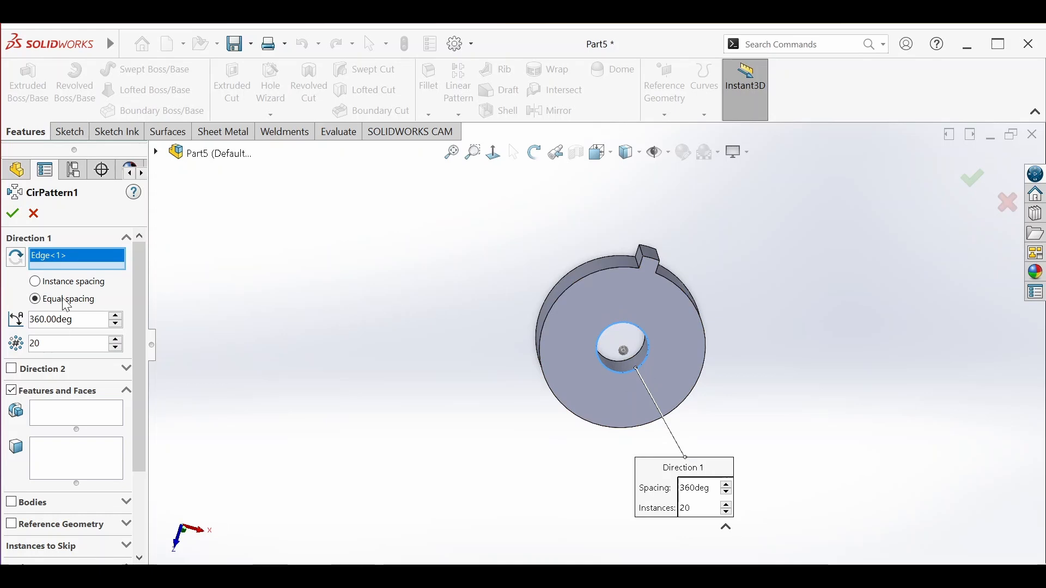
left_click(36, 282)
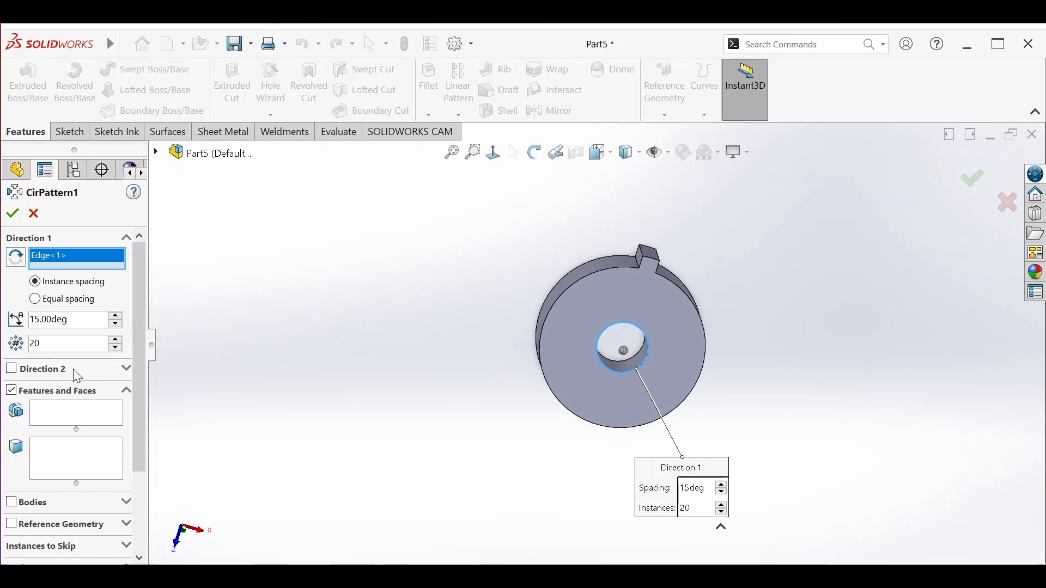
left_click(36, 300)
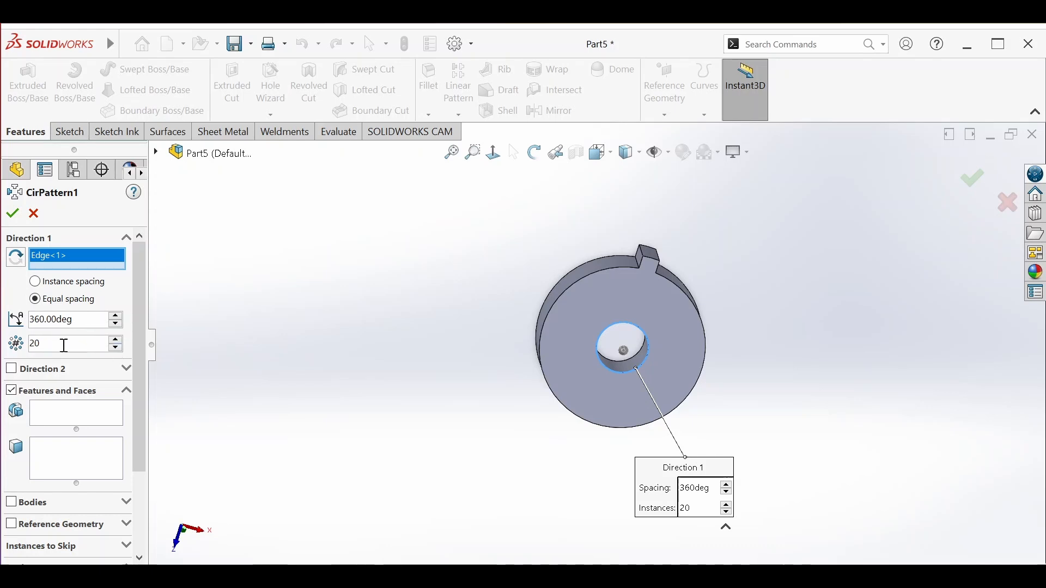
double_click(34, 344)
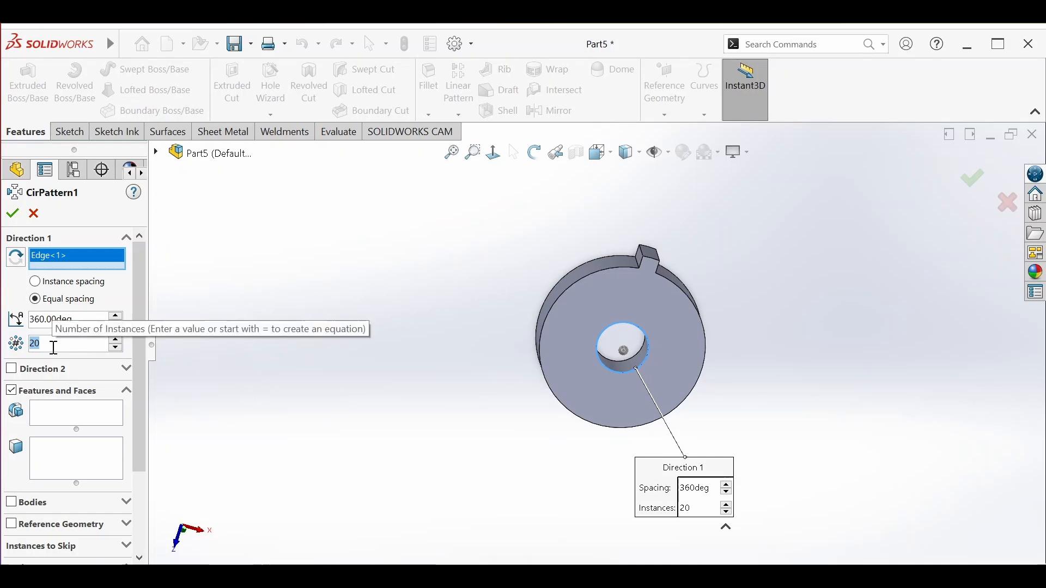
type("20")
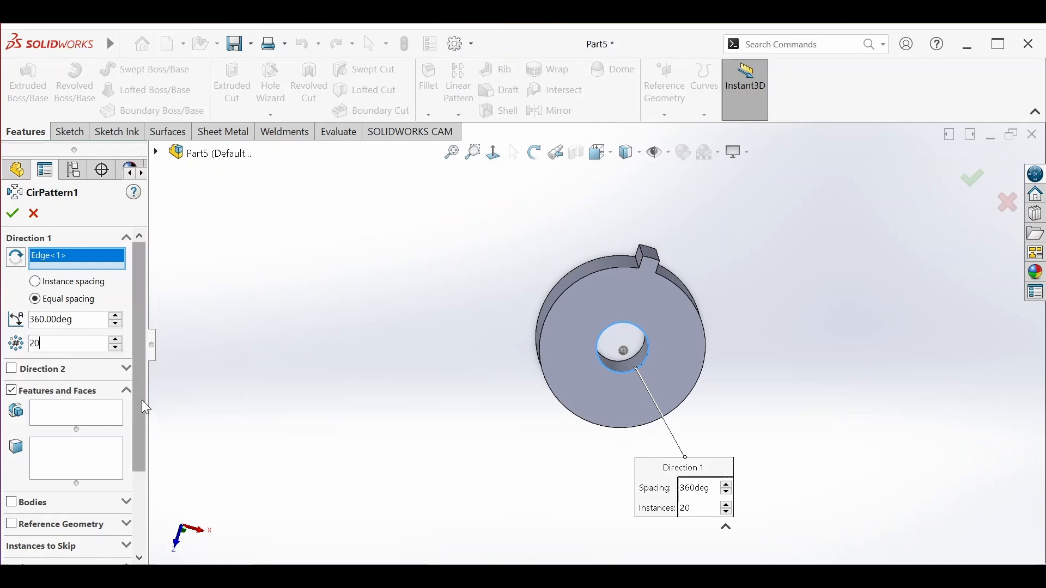
Select the tooth extrusion as the feature to repeat in the circular pattern.
left_click_drag(142, 400, 141, 420)
left_click(125, 340)
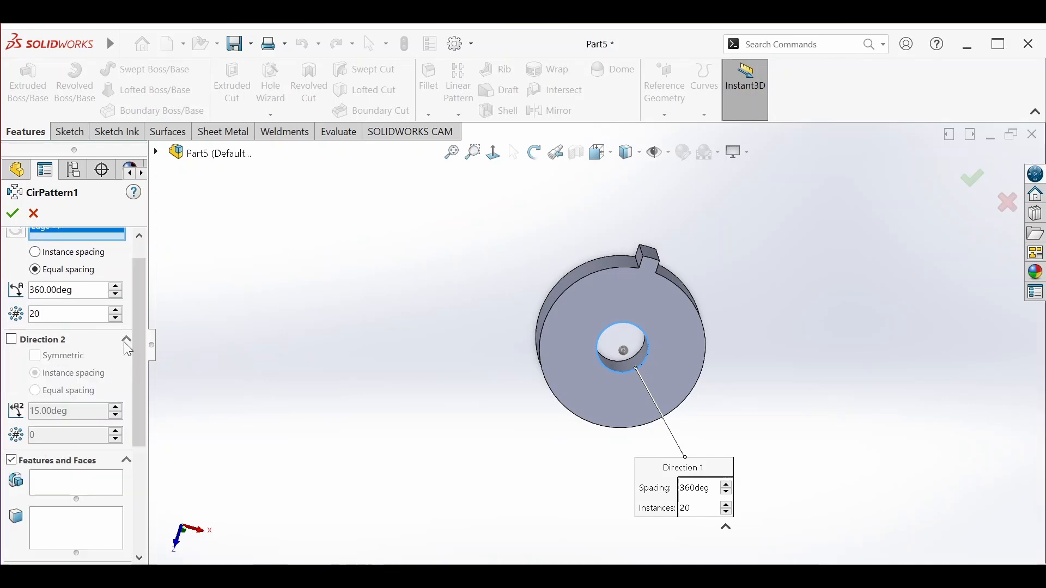
left_click(123, 341)
left_click(123, 341)
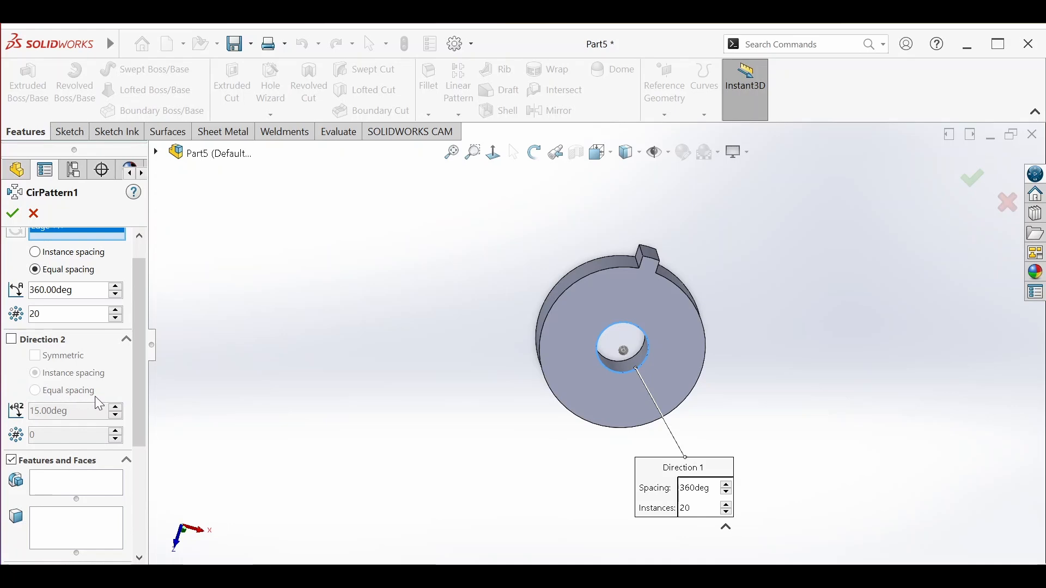
left_click_drag(142, 423, 133, 464)
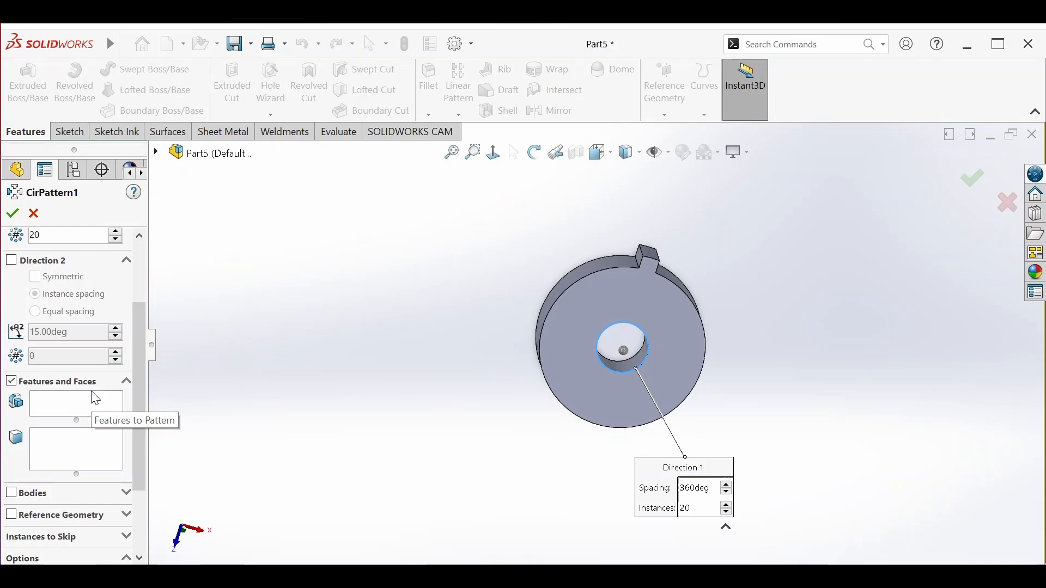
left_click(68, 410)
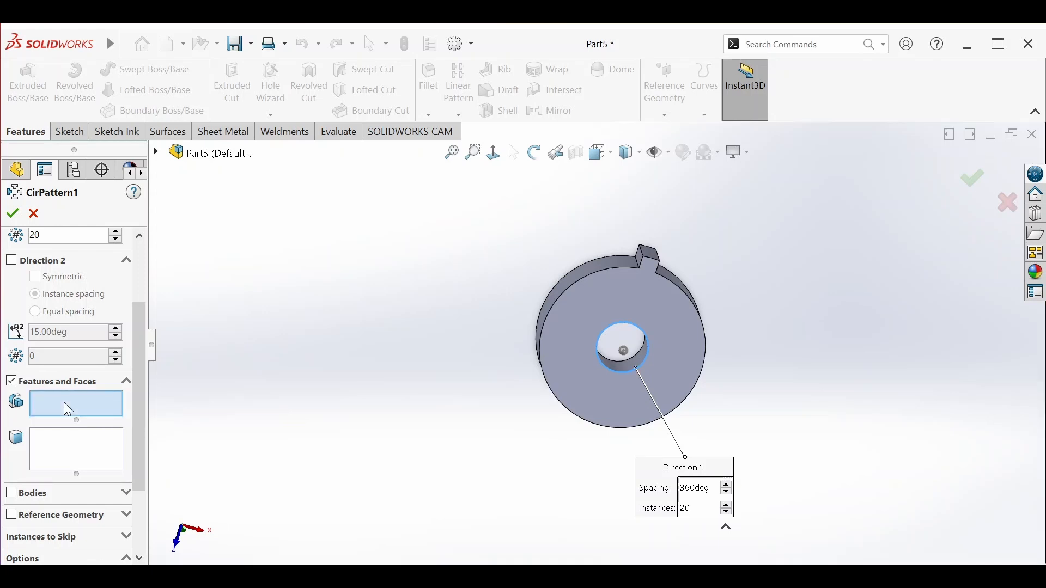
left_click(157, 153)
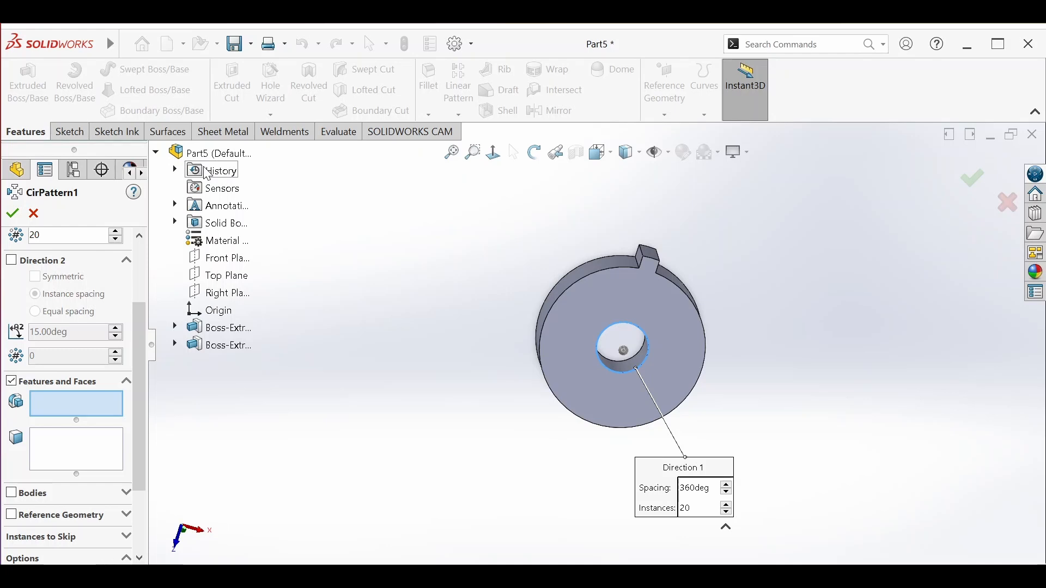
left_click(235, 345)
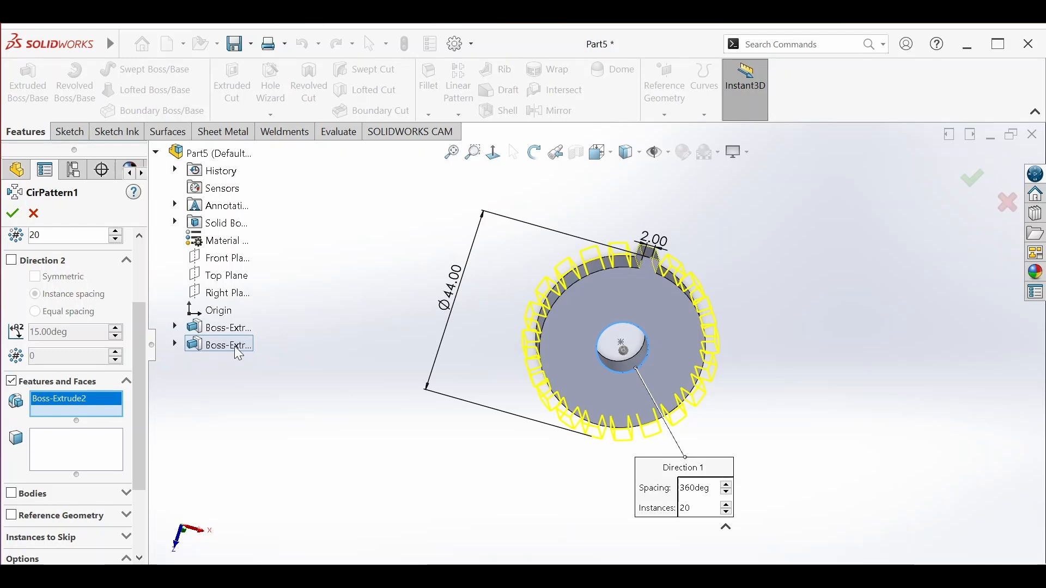
Skip instances 2, 4 and 6 of the 20-tooth circular pattern and accept the pattern.
scroll(139, 414, "down", 3)
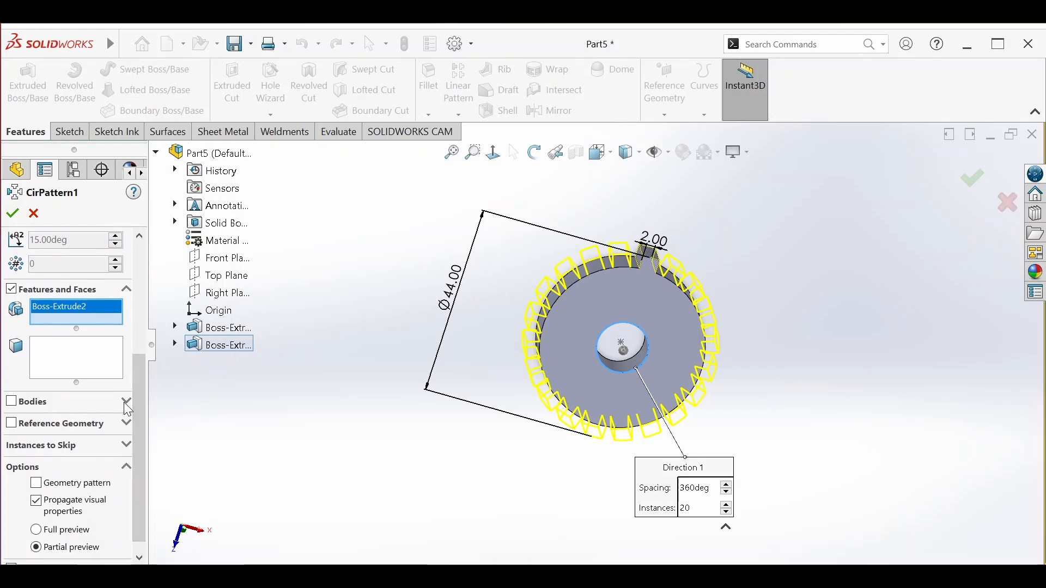
left_click(124, 403)
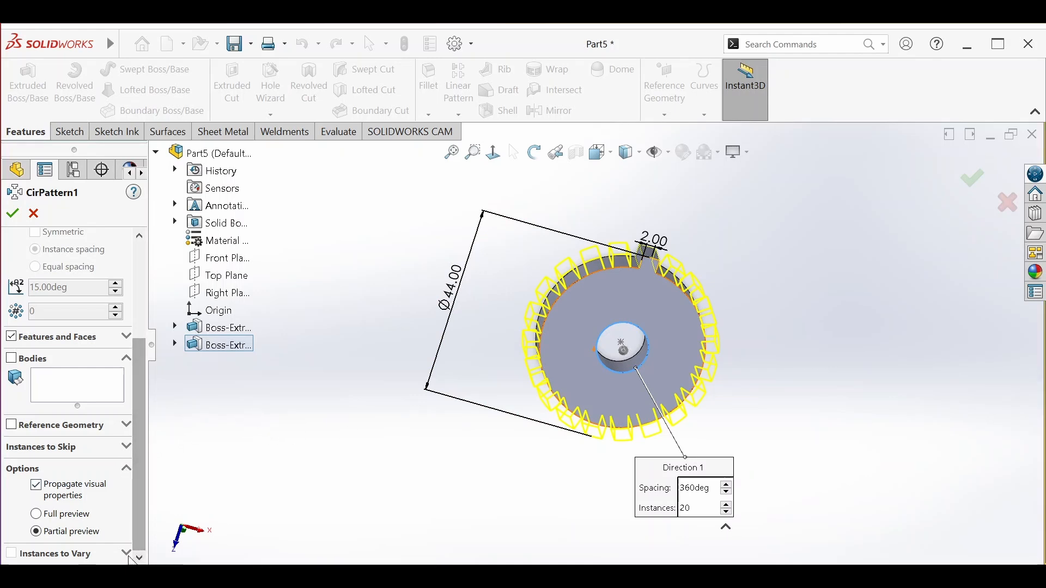
left_click(125, 427)
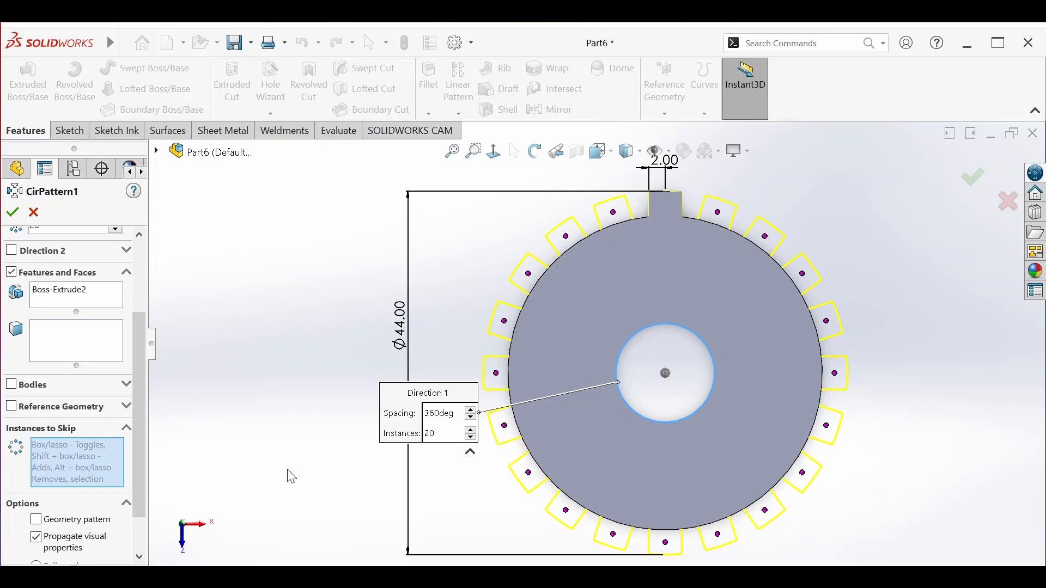
left_click(566, 236)
left_click(566, 237)
left_click(614, 213)
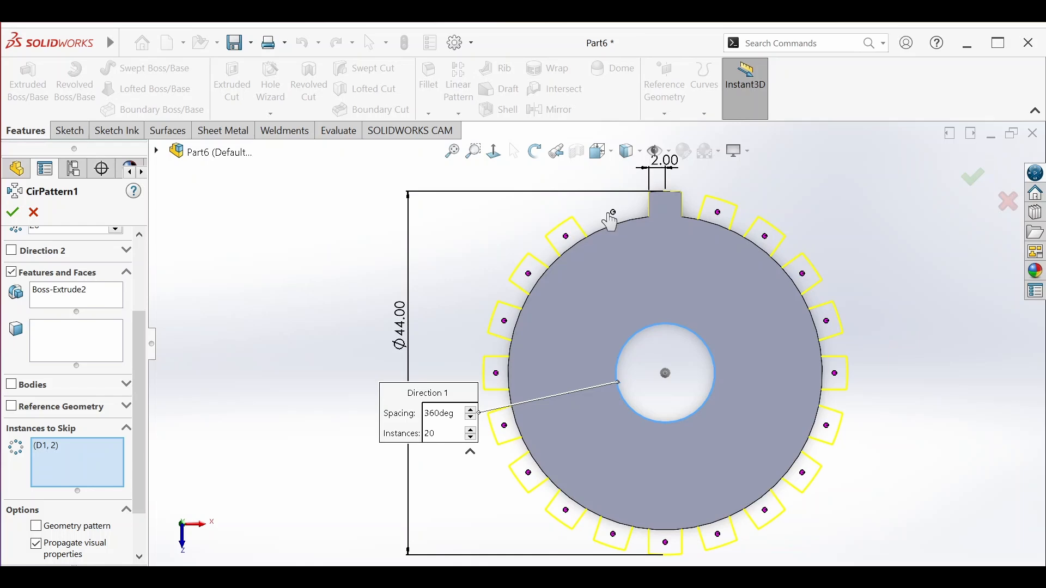
left_click(528, 274)
left_click(496, 373)
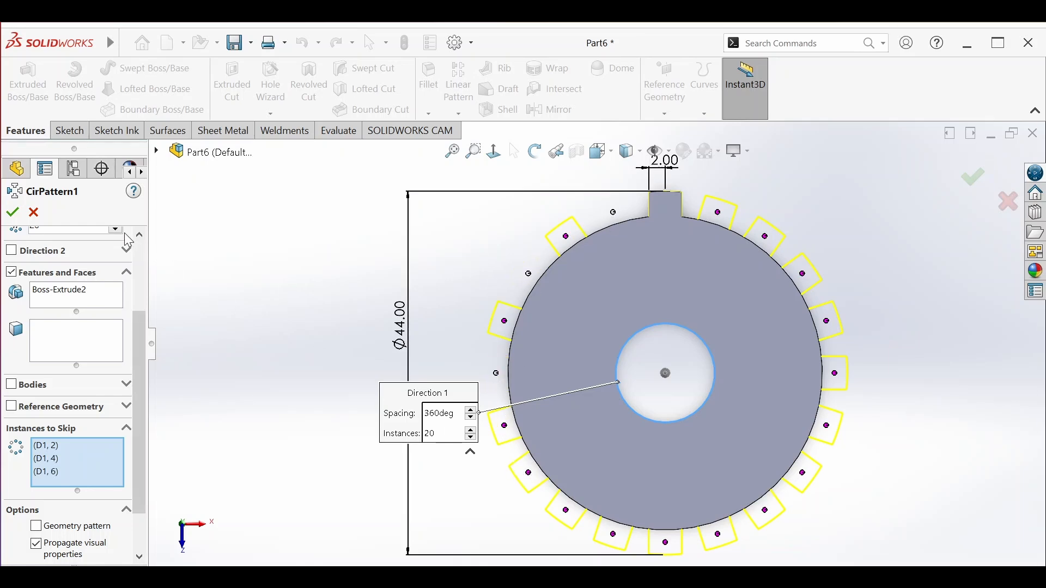
left_click(12, 212)
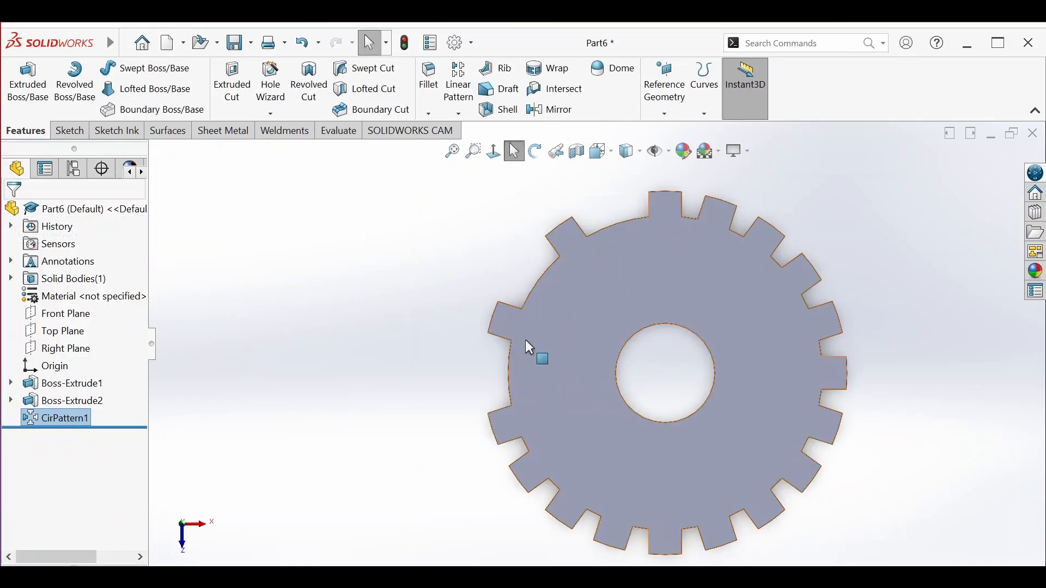
Start a sketch on the Top Plane and draw an upright corner rectangle to the right of the gear.
scroll(537, 344, "up", 4)
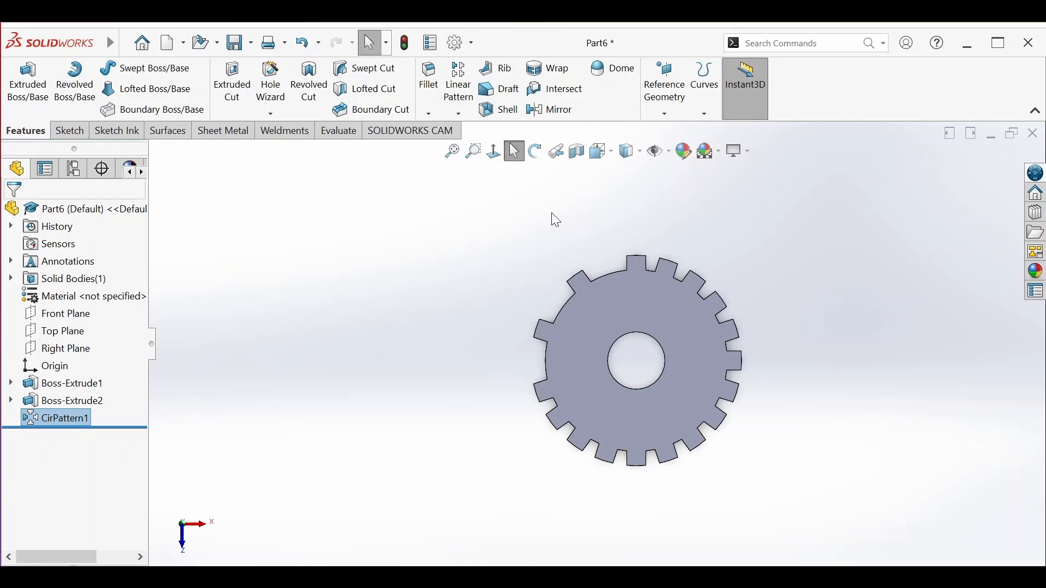
left_click(70, 131)
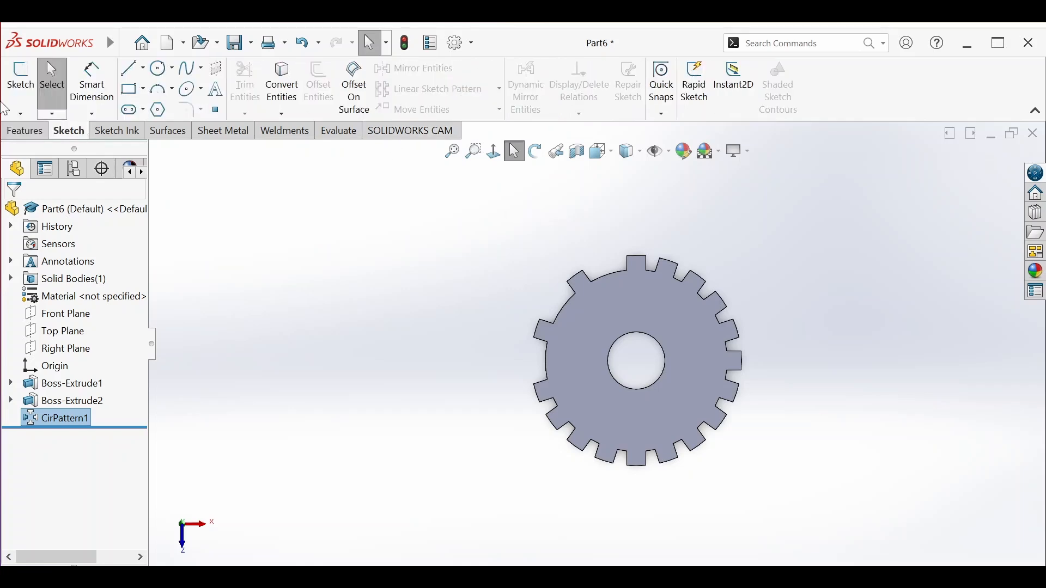
left_click(11, 96)
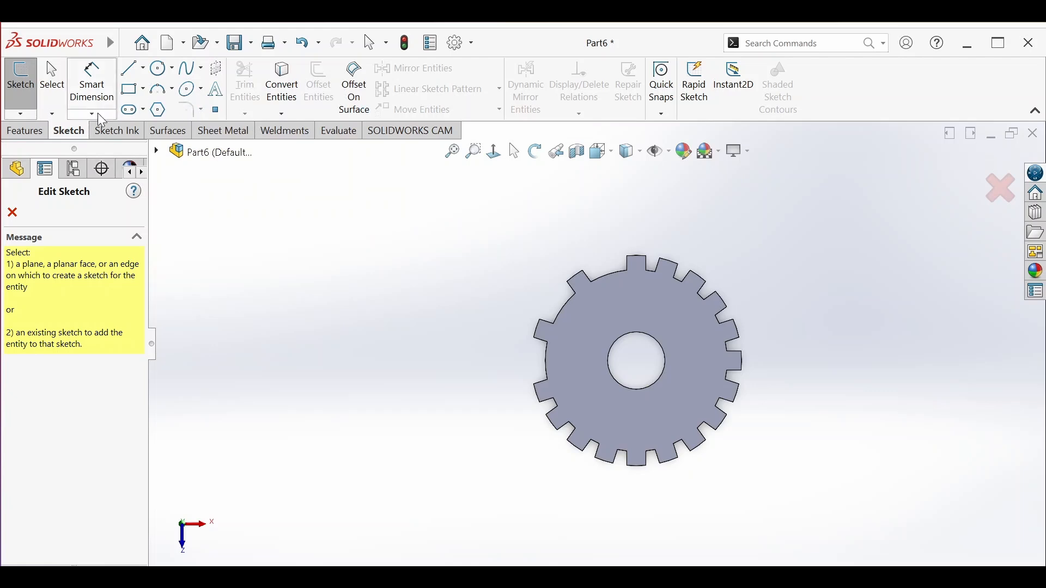
left_click(156, 151)
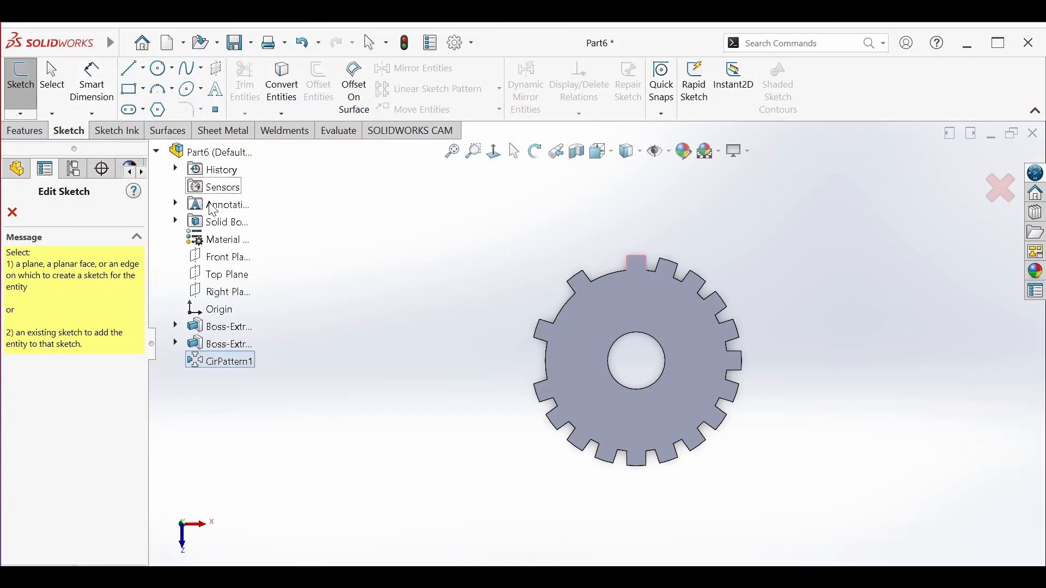
left_click(232, 275)
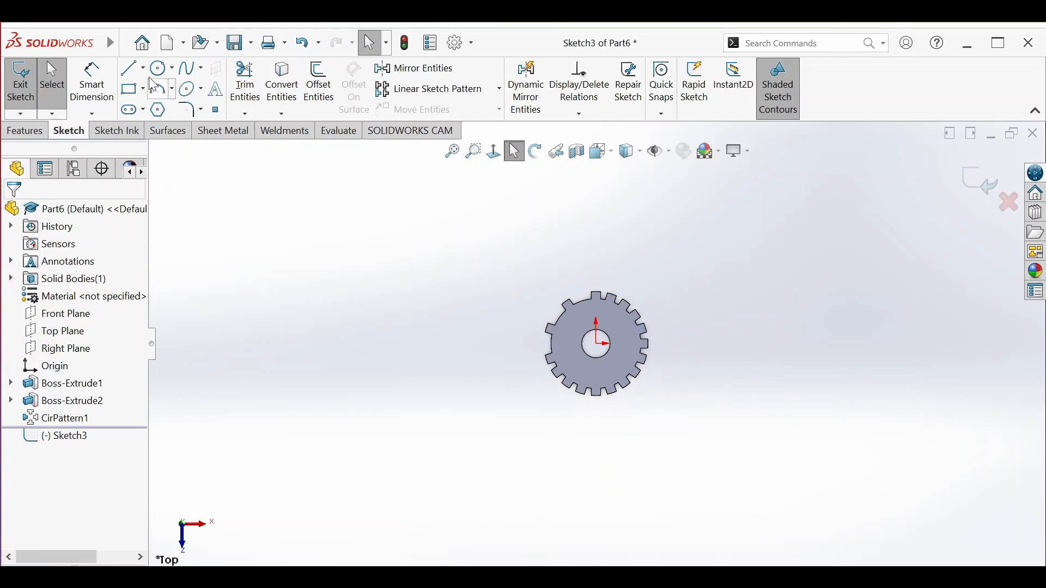
left_click(129, 90)
left_click(723, 295)
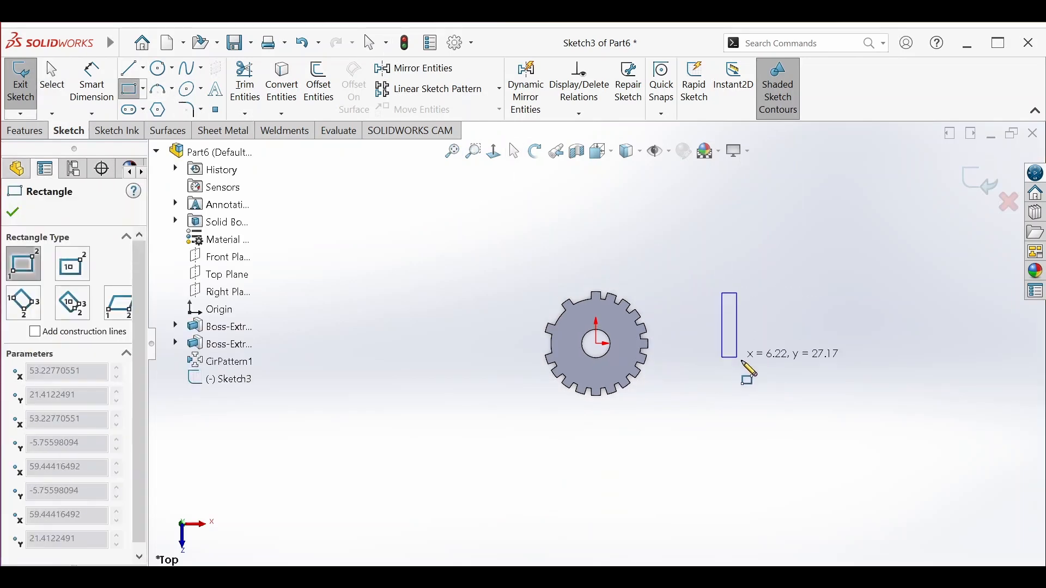
left_click(810, 405)
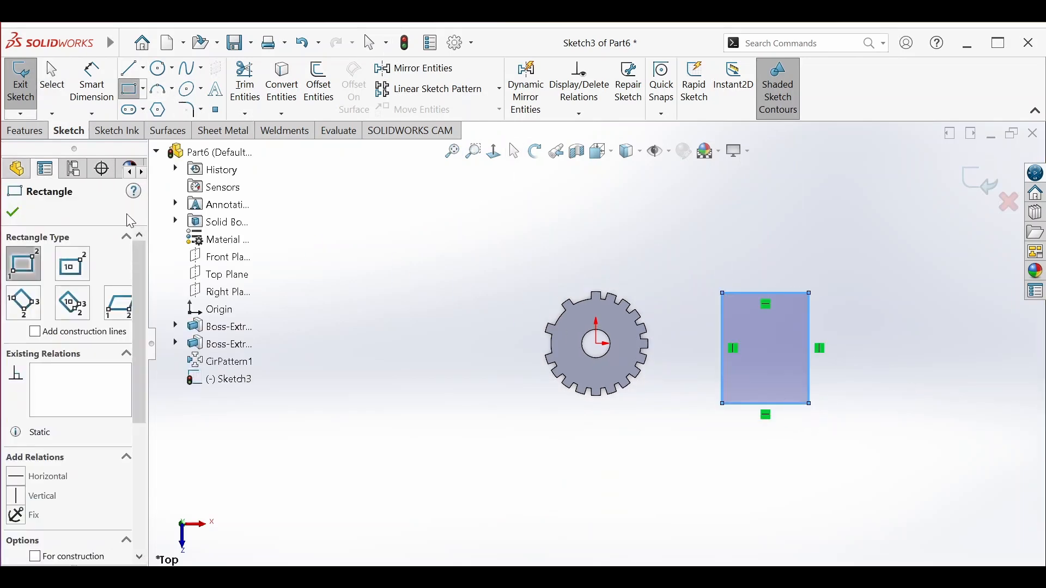
Extrude the rectangle with a Blind end condition to a depth of 10 mm, forming a separate block.
left_click(25, 131)
left_click(27, 82)
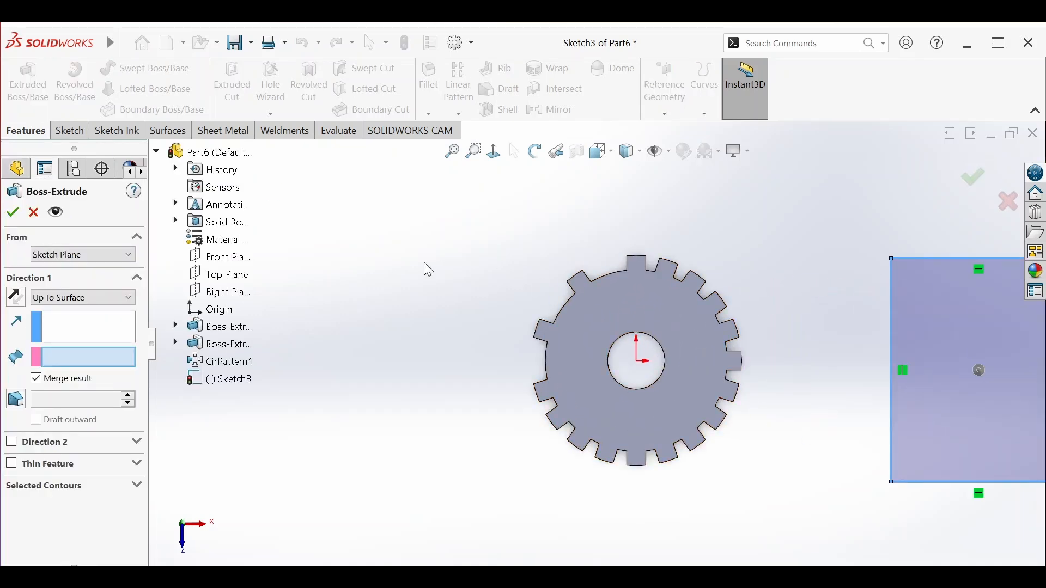
left_click(116, 297)
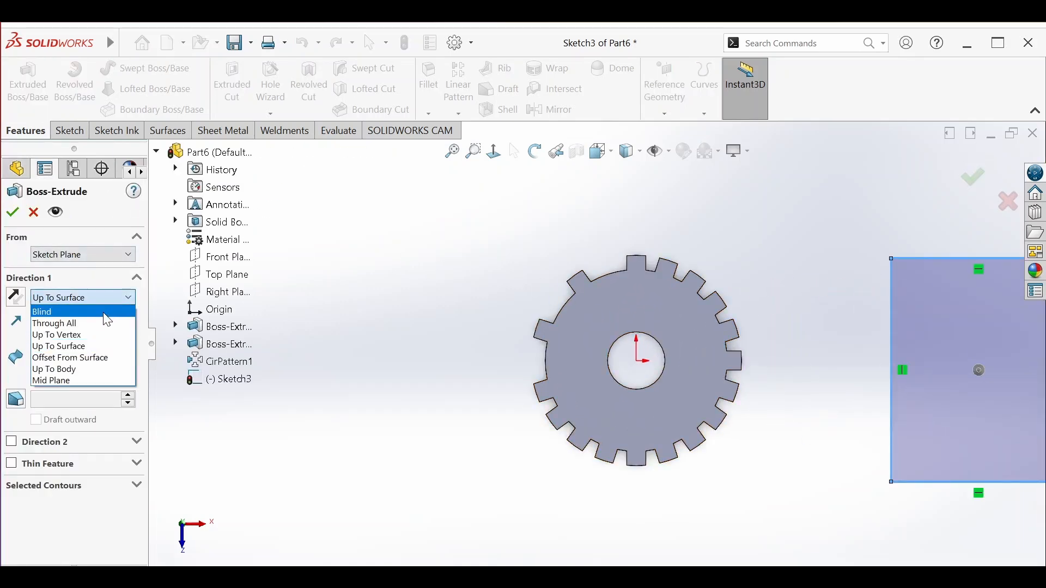
left_click(104, 306)
left_click(535, 151)
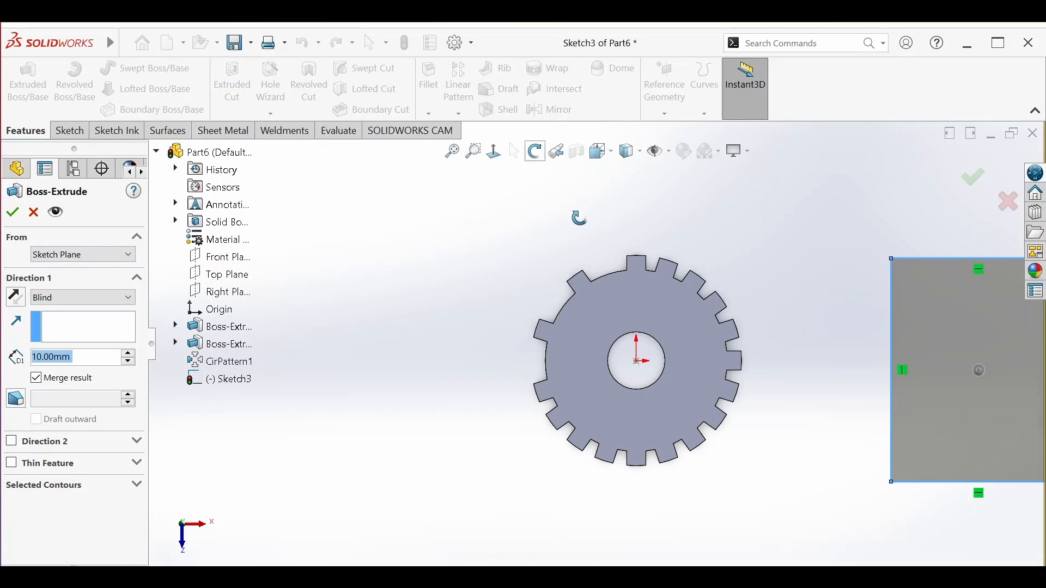
left_click_drag(576, 218, 518, 264)
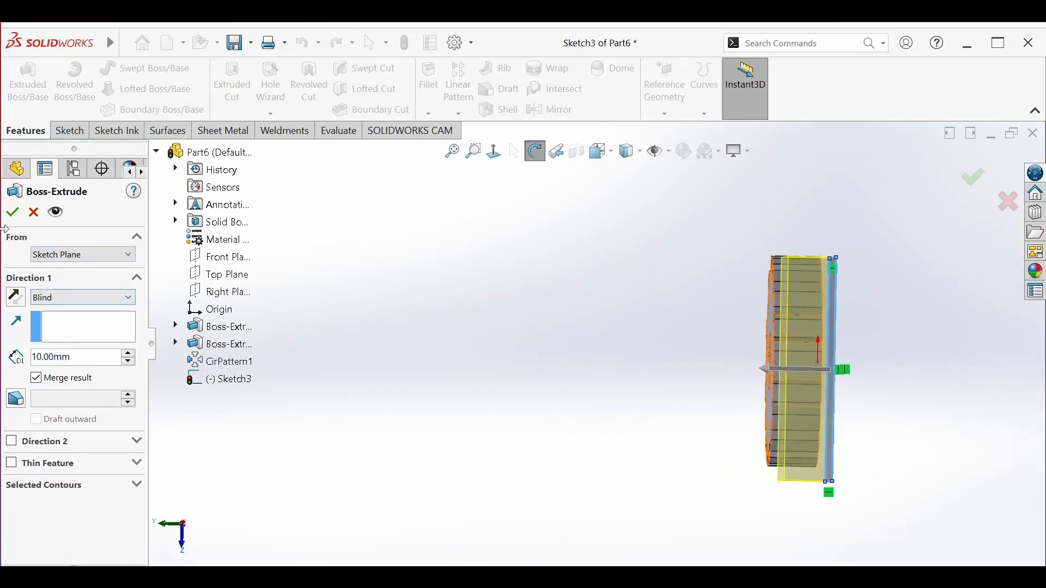
left_click(12, 213)
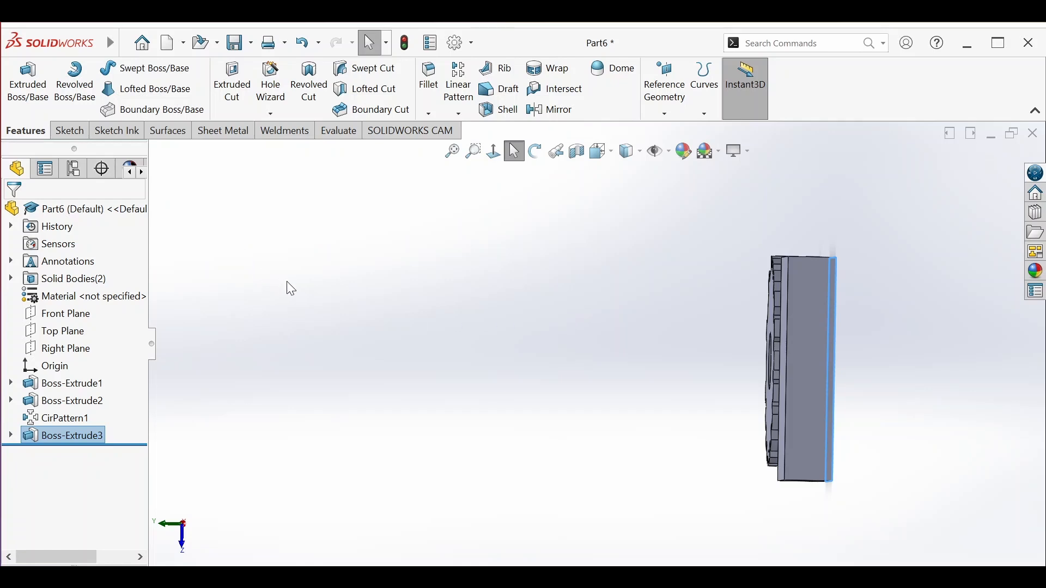
Sketch a circle of about 1.6 mm radius on the block's large front face, near its lower right corner.
left_click(78, 135)
left_click(34, 90)
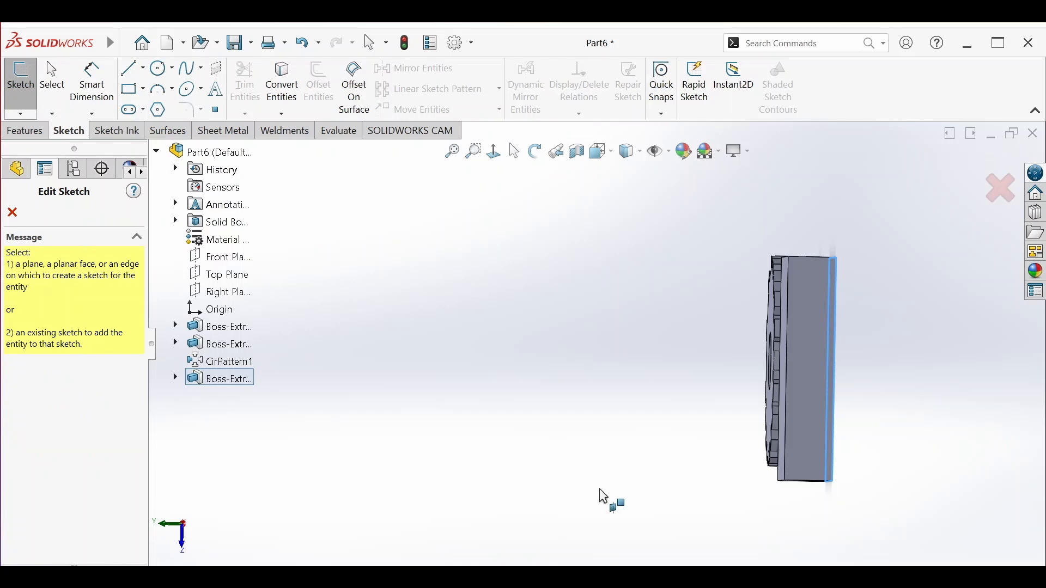
left_click(787, 380)
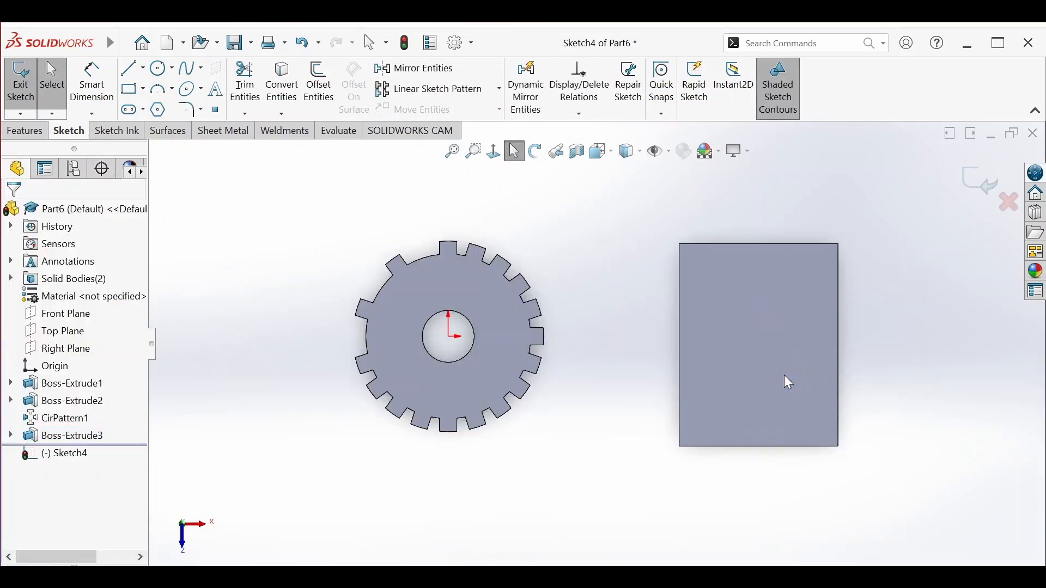
left_click(160, 68)
left_click(828, 435)
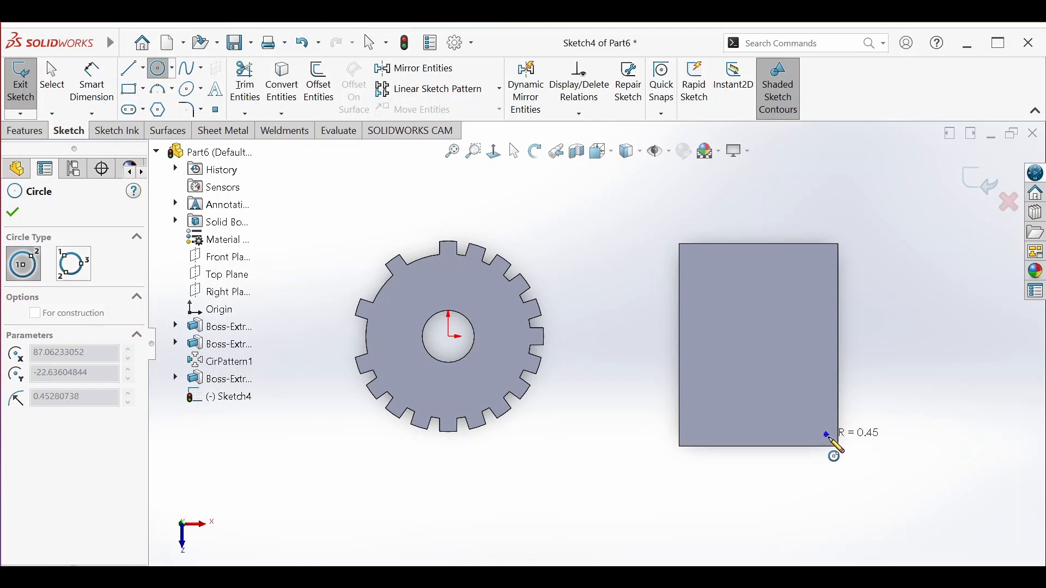
left_click(834, 439)
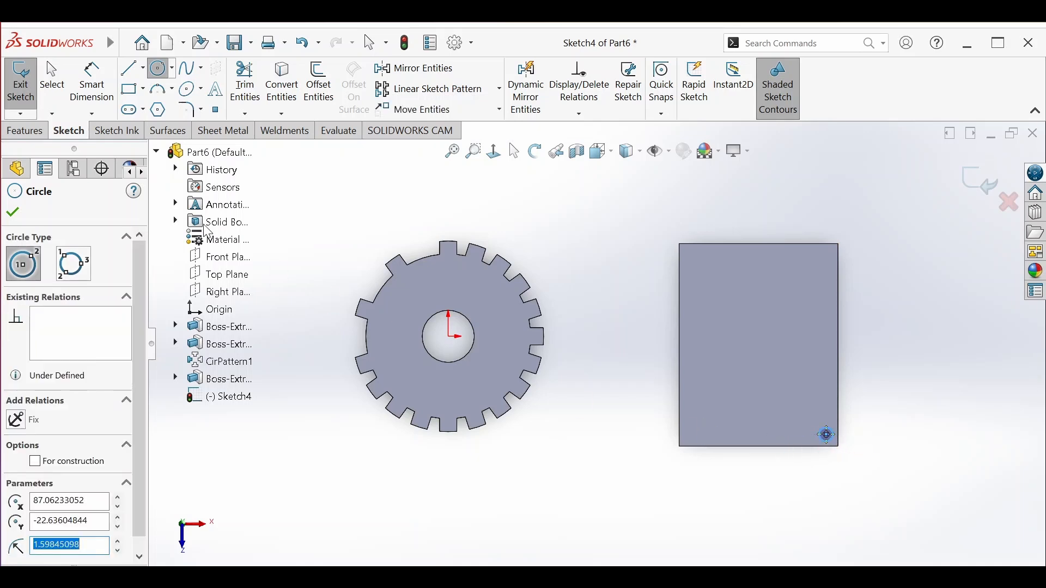
Extrude the small corner circle 5 mm outward from the block's face as a Blind boss.
left_click(26, 132)
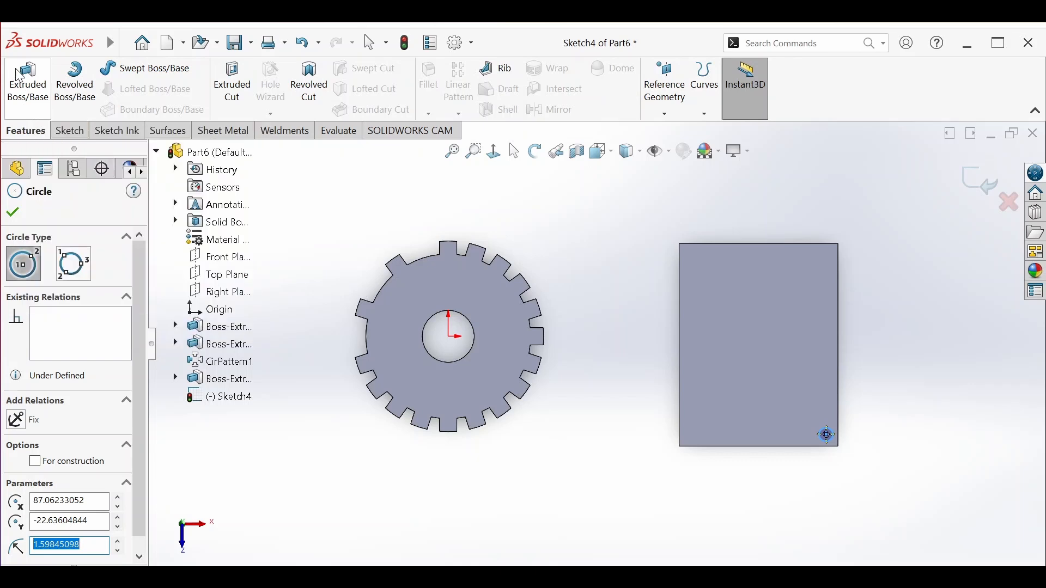
left_click(32, 93)
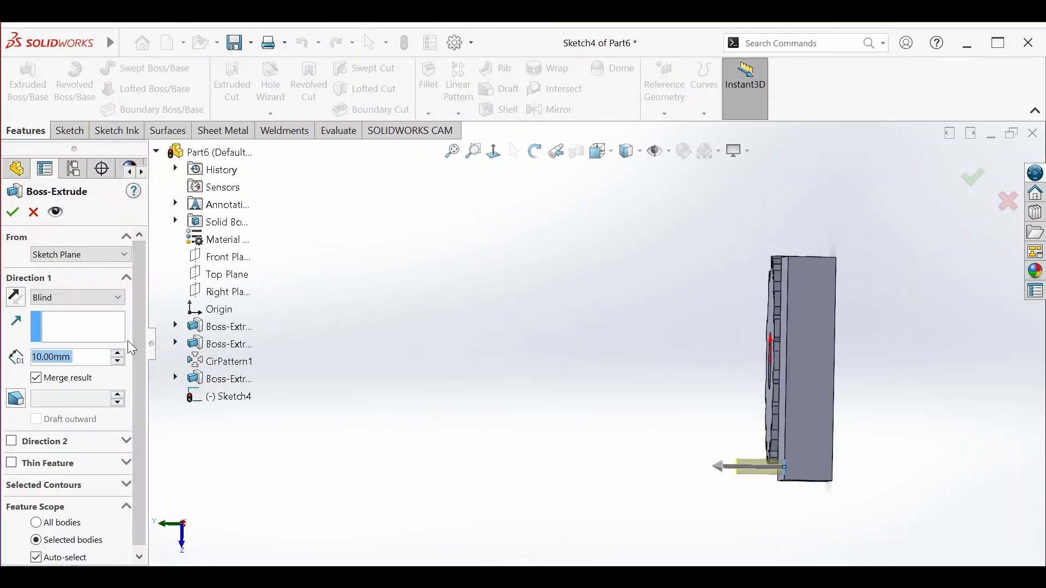
type("5")
key("Return")
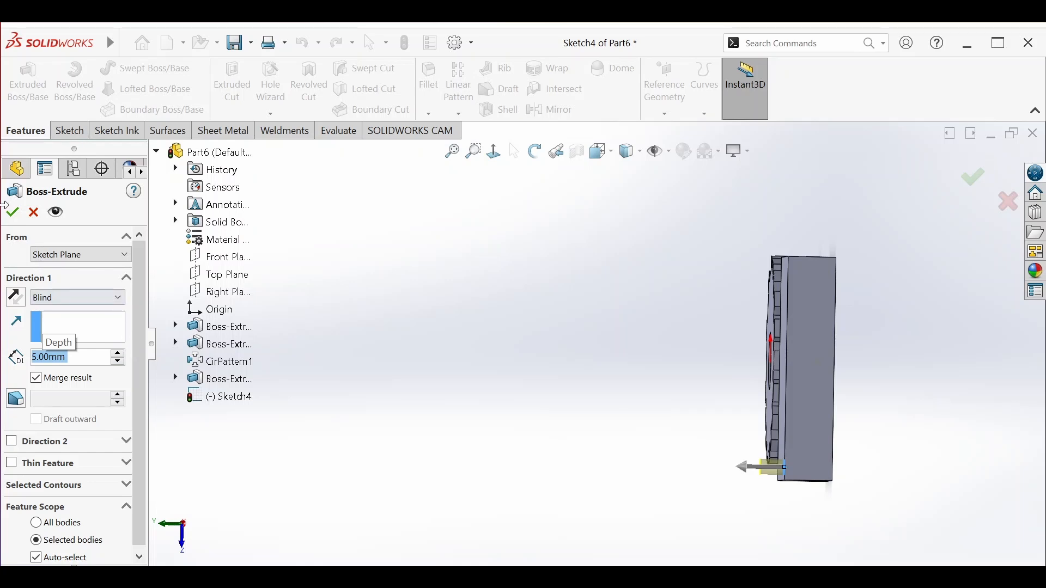
left_click(12, 213)
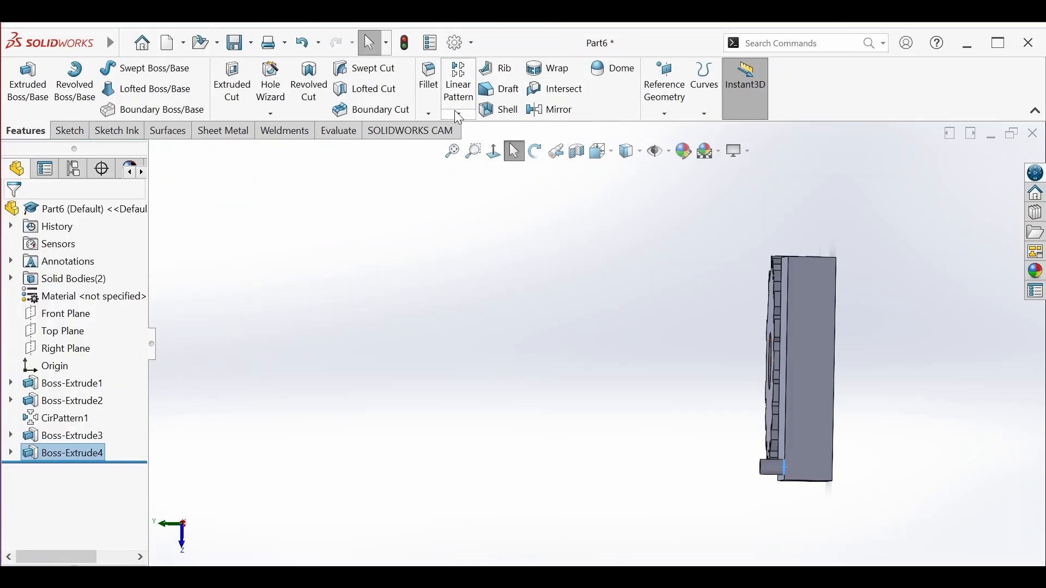
Start a Linear Pattern of the small corner boss along the block's right and lower edges, reversing both directions to run across the face.
left_click(460, 81)
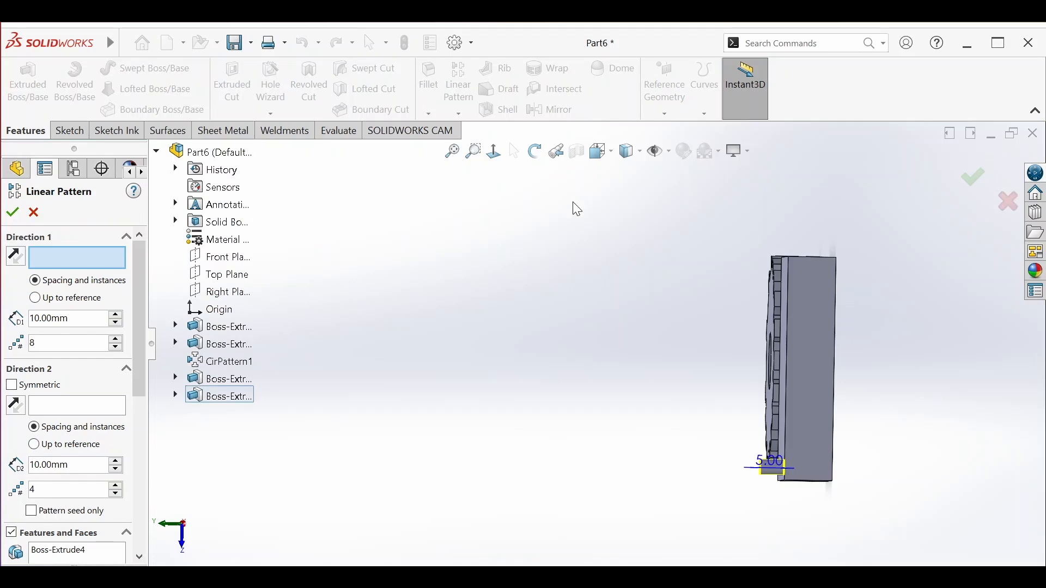
left_click(494, 152)
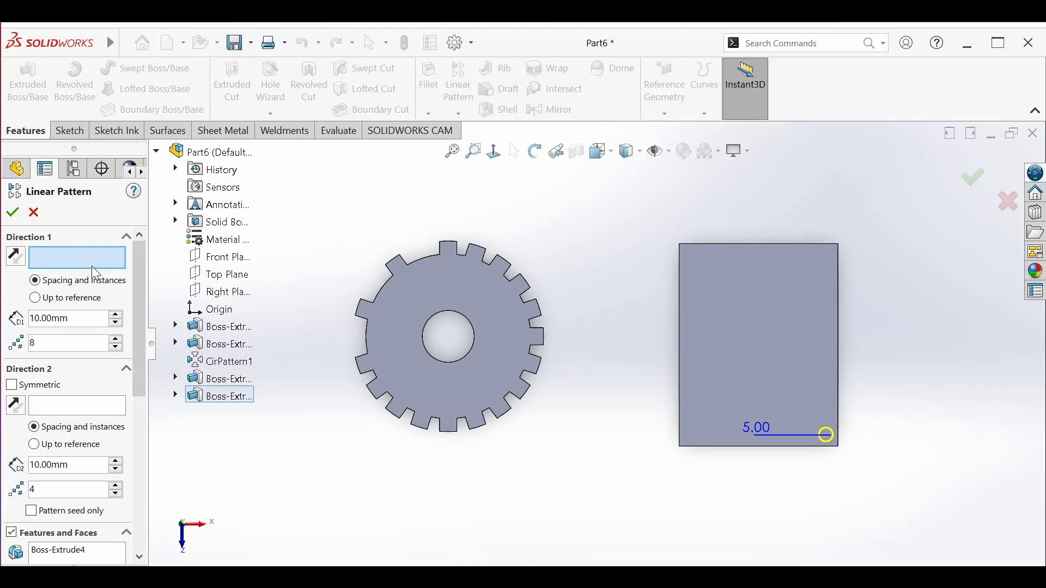
left_click(838, 323)
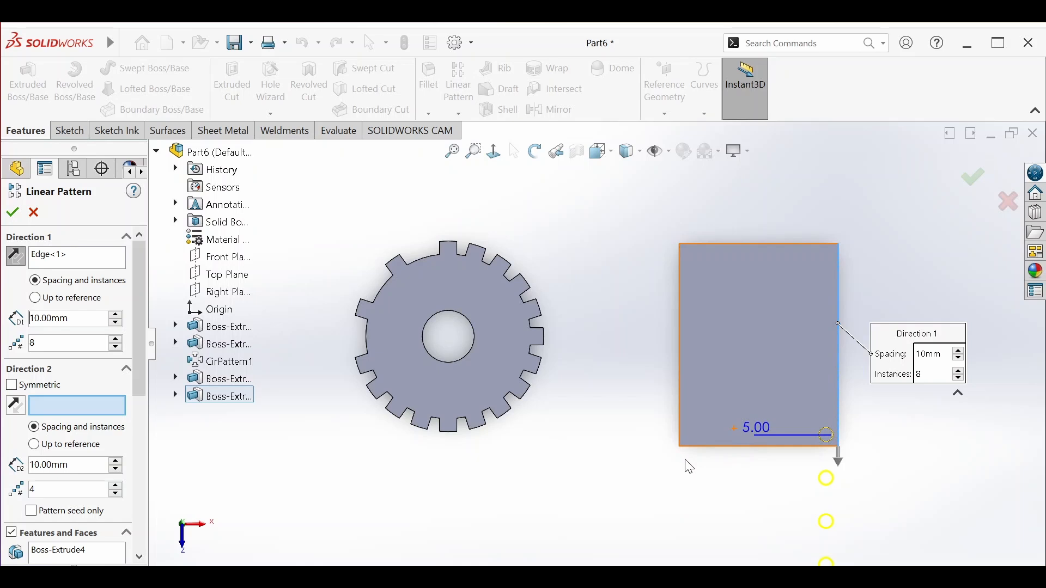
left_click(726, 446)
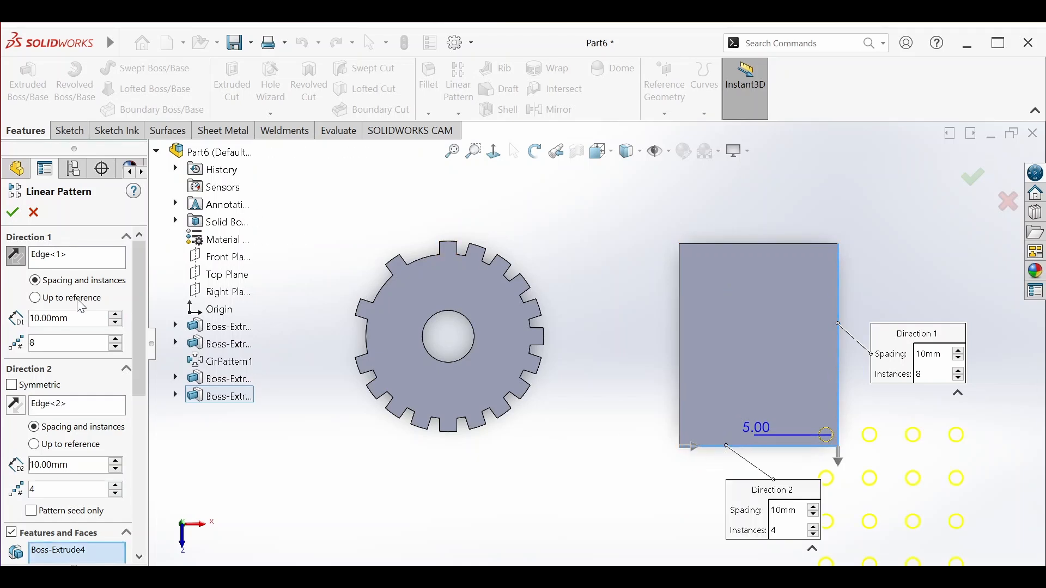
left_click(16, 257)
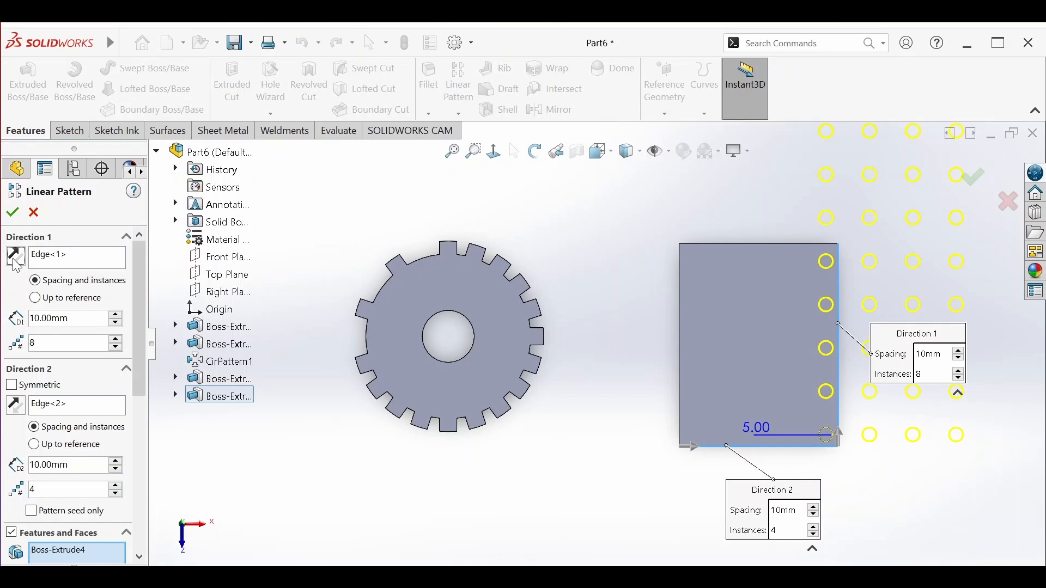
left_click(21, 410)
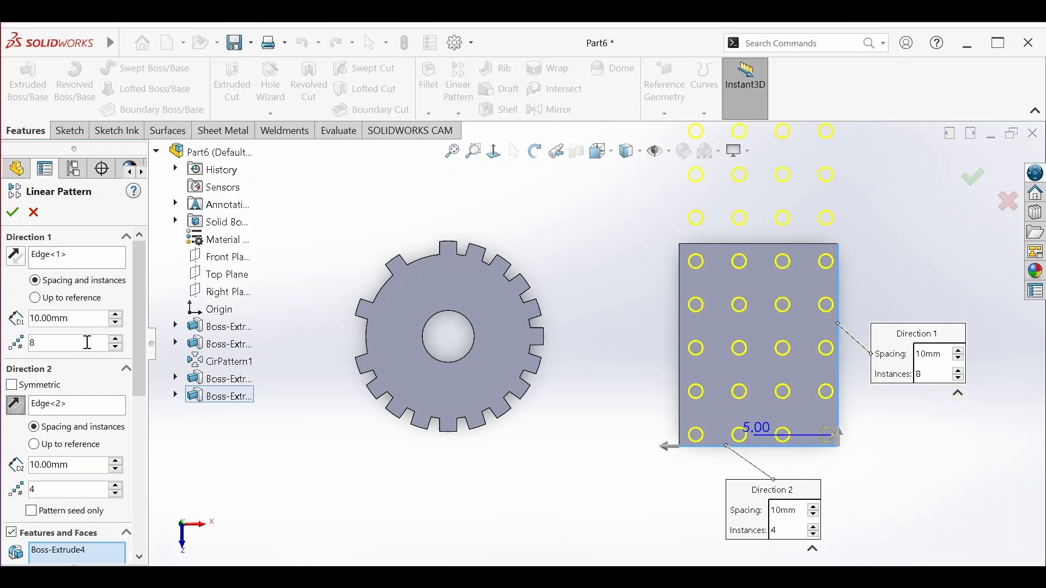
Try 5 instances at 3 mm spacing for Direction 1 of the boss pattern.
left_click(116, 348)
left_click(116, 348)
left_click(116, 349)
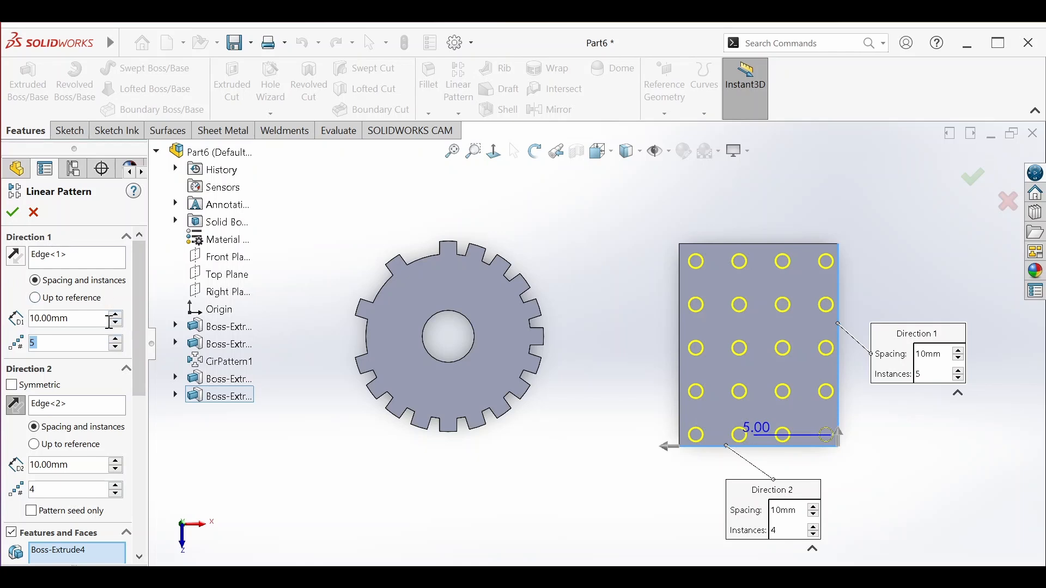
left_click(75, 320)
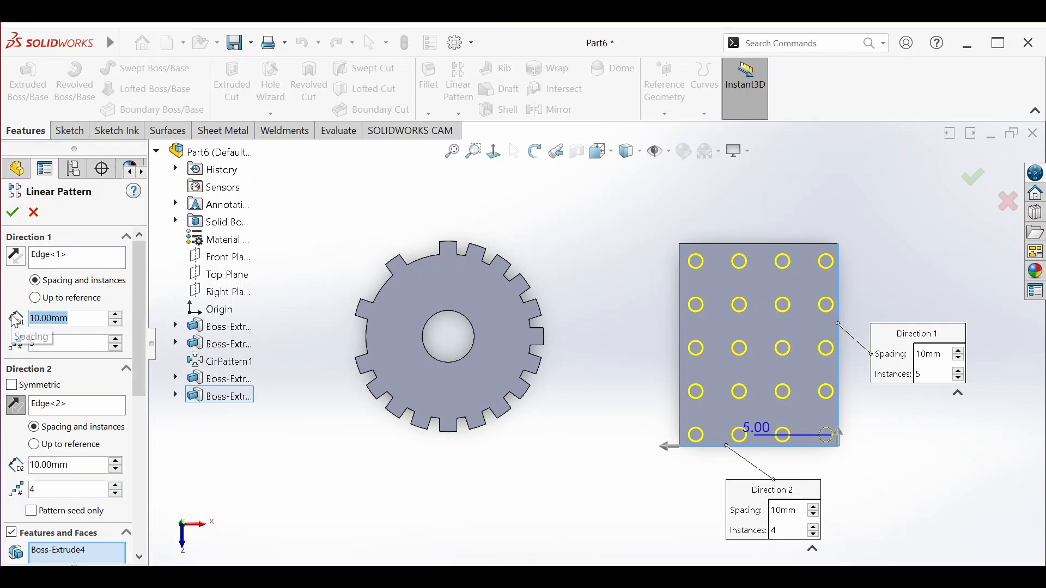
type("3")
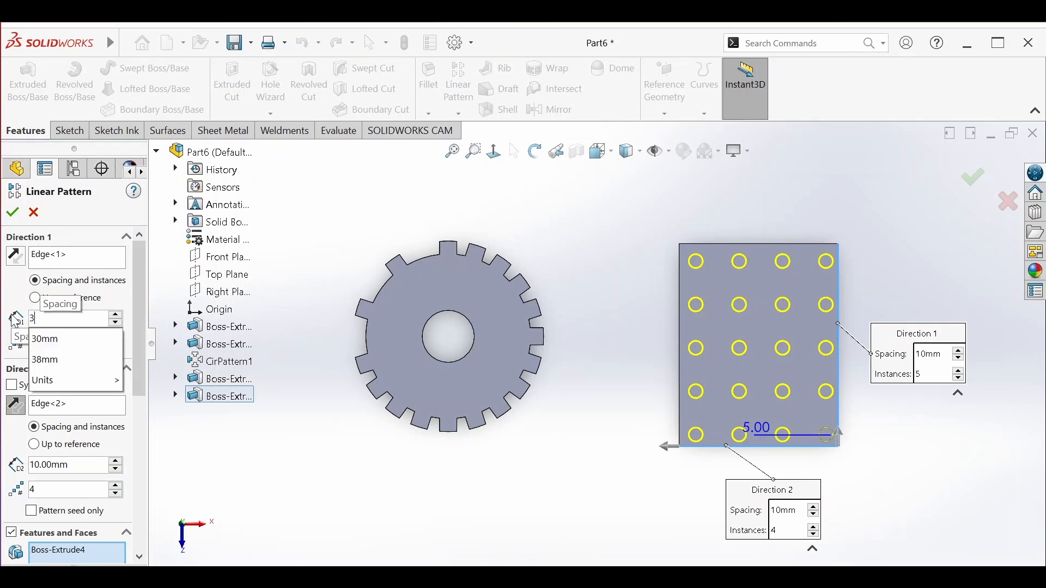
key("Return")
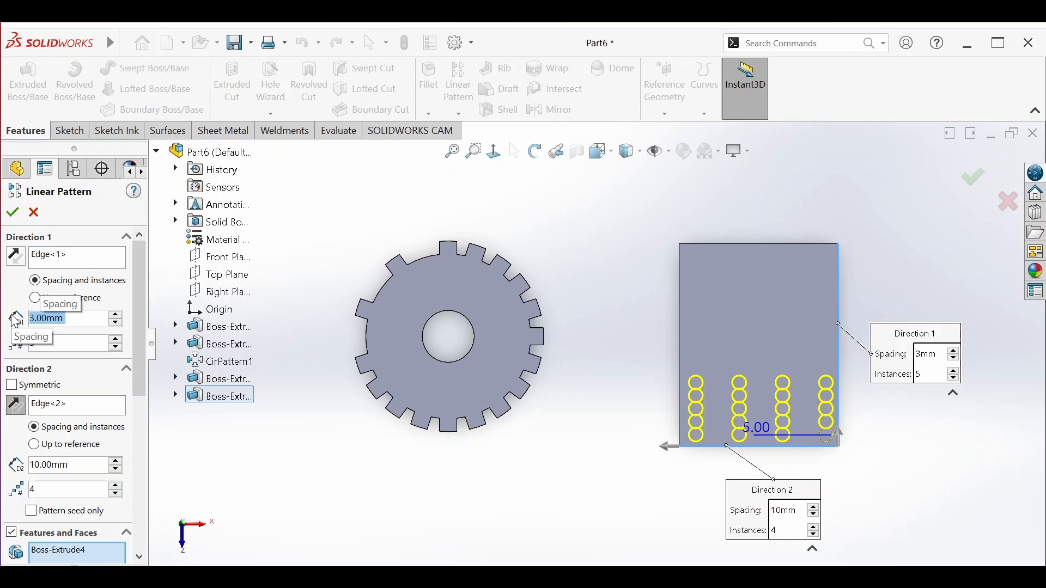
Set Direction 1 of the boss pattern to 5 mm spacing and 9 instances.
type("5")
key("Return")
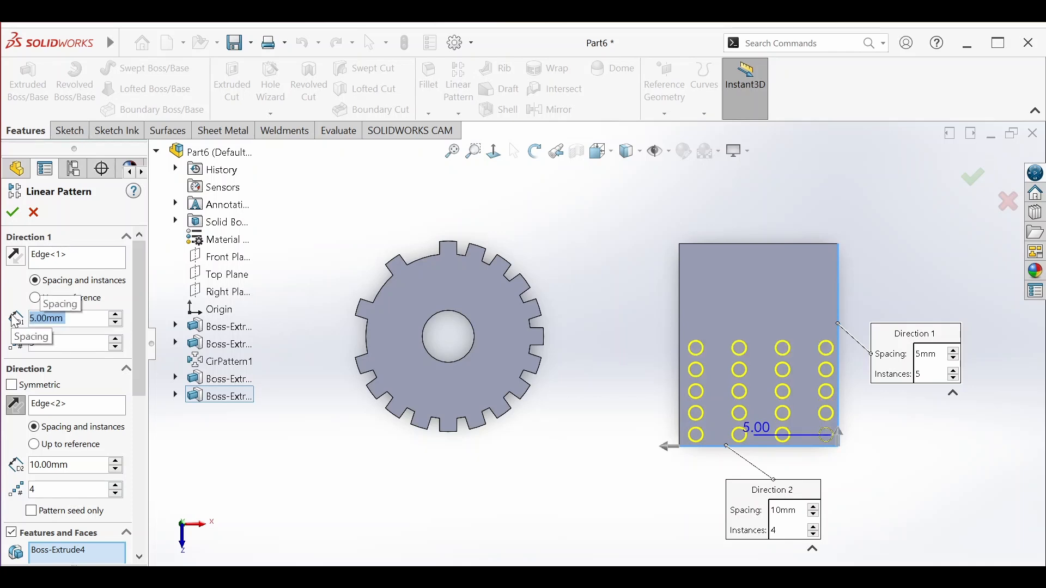
left_click(117, 340)
left_click(117, 340)
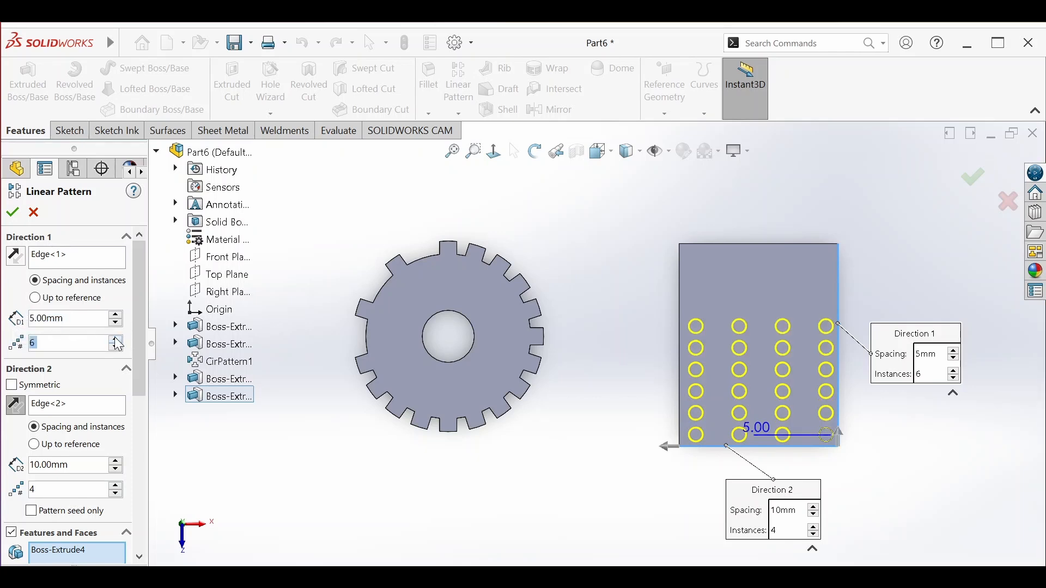
left_click(116, 338)
left_click(115, 337)
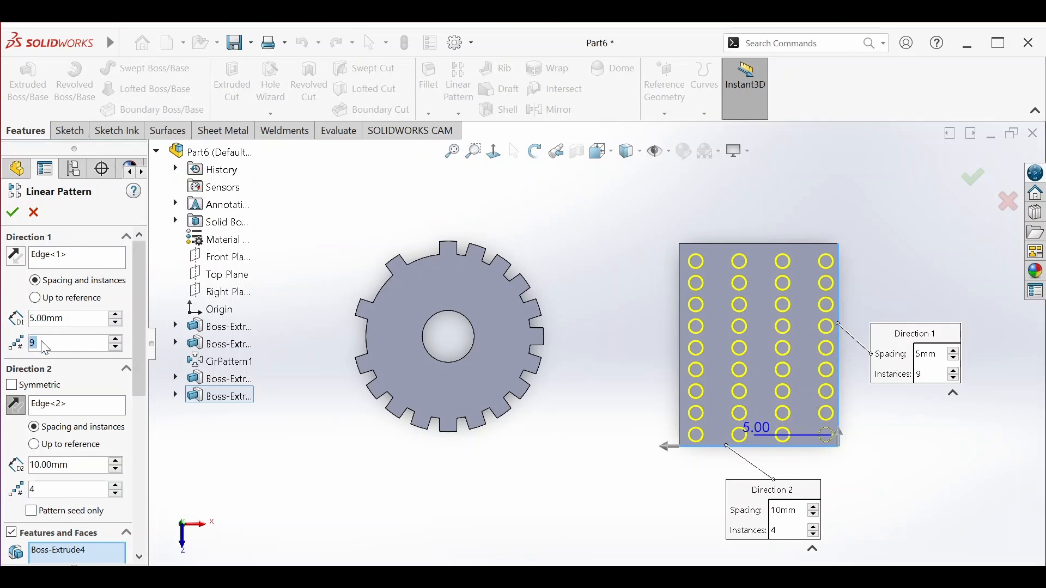
Switch the boss pattern to Full preview and apply the linear pattern to the block.
left_click_drag(140, 378, 139, 518)
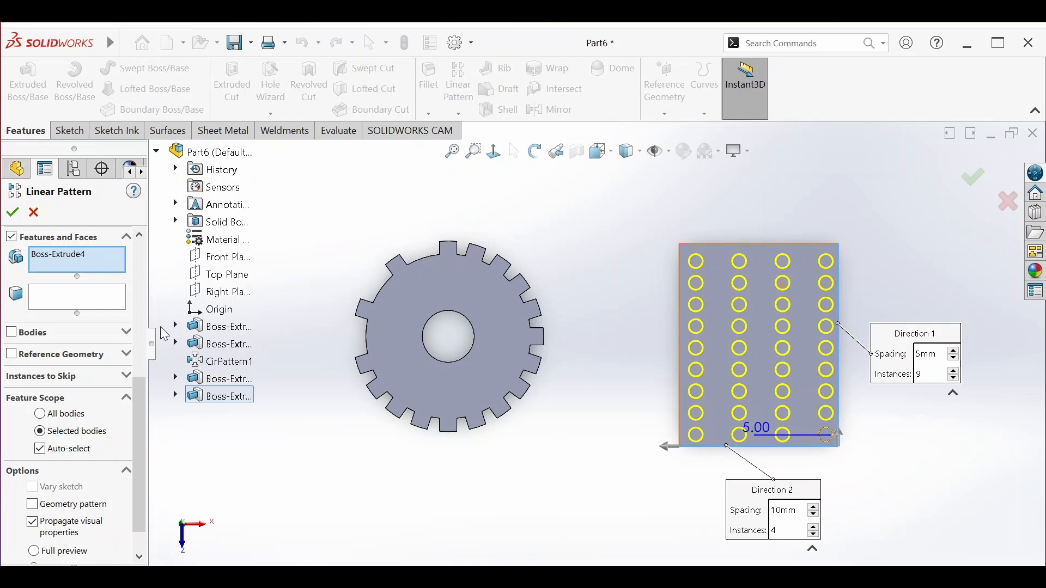
scroll(146, 426, "down", 1)
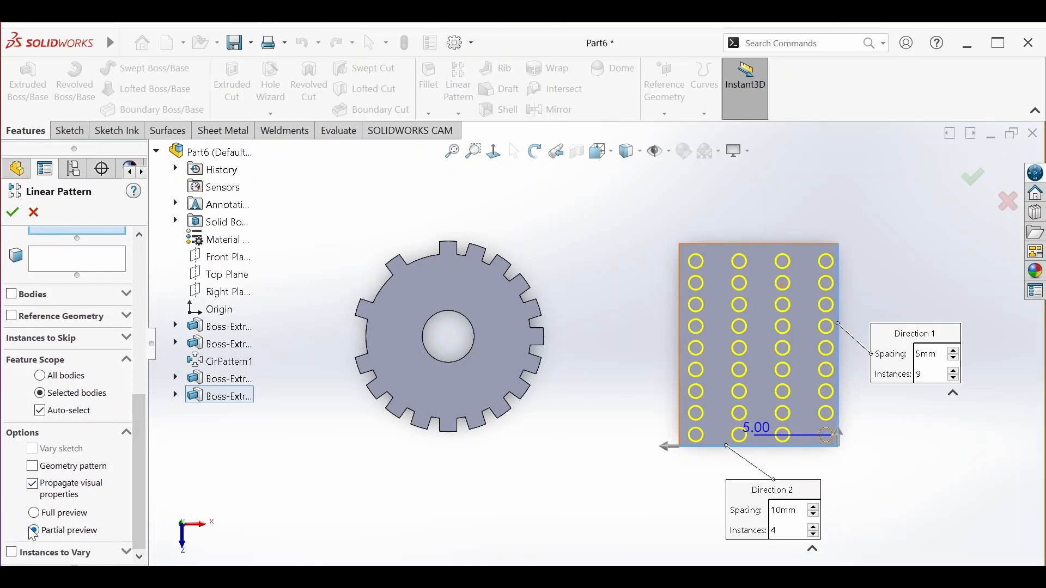
left_click(34, 512)
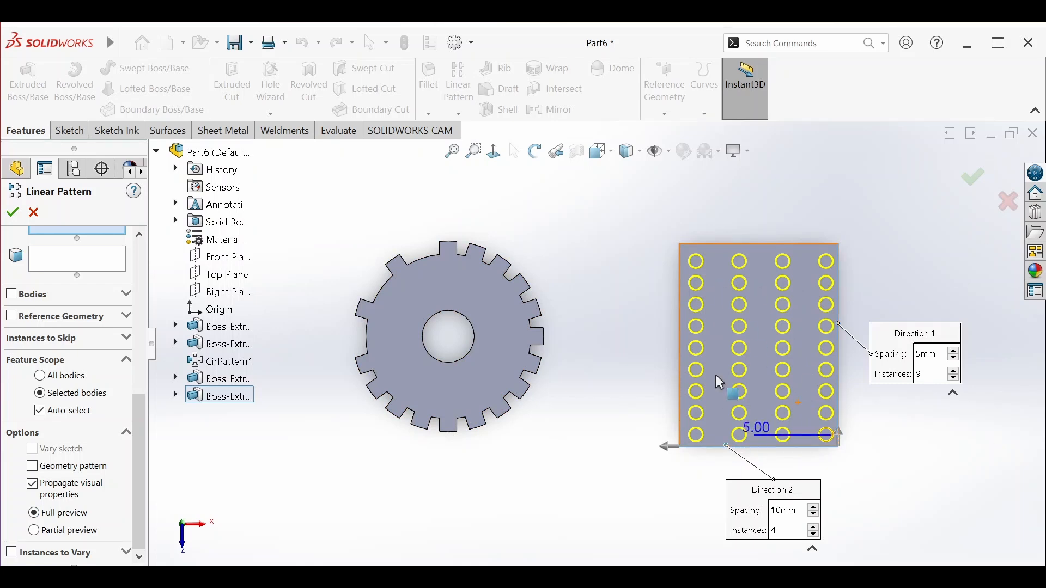
left_click(536, 154)
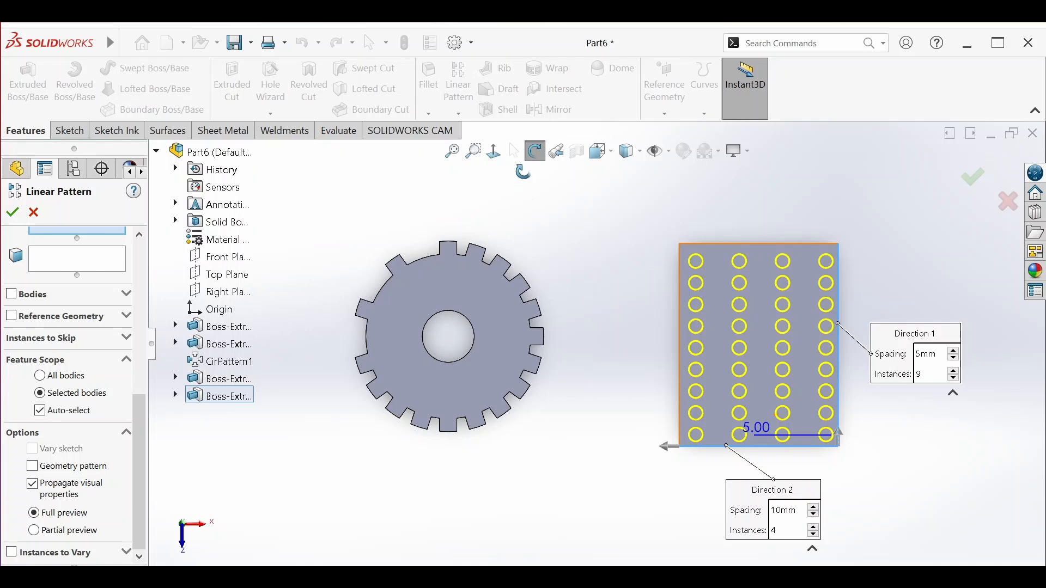
left_click(534, 156)
left_click(13, 214)
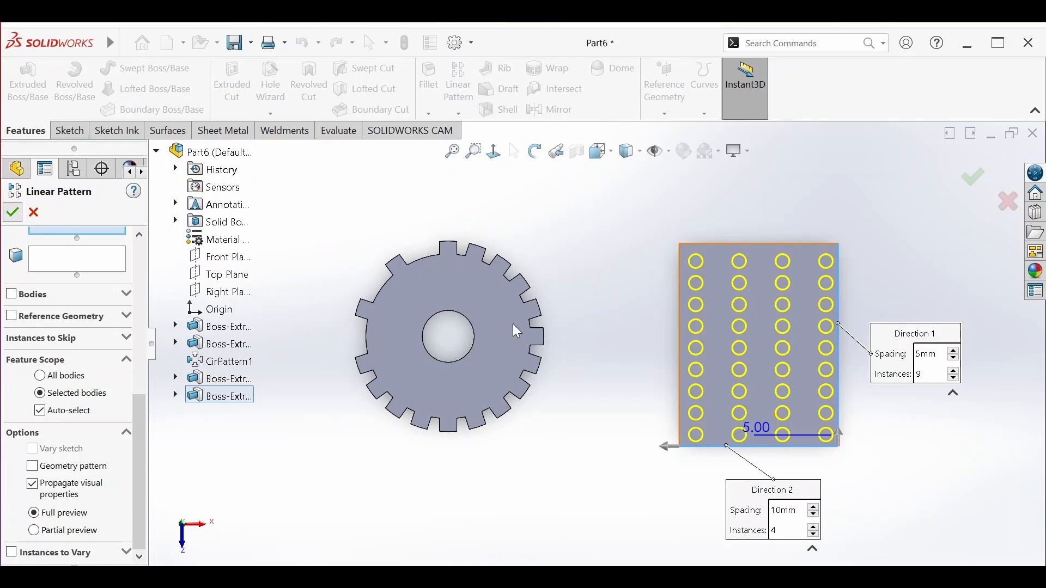
left_click(534, 151)
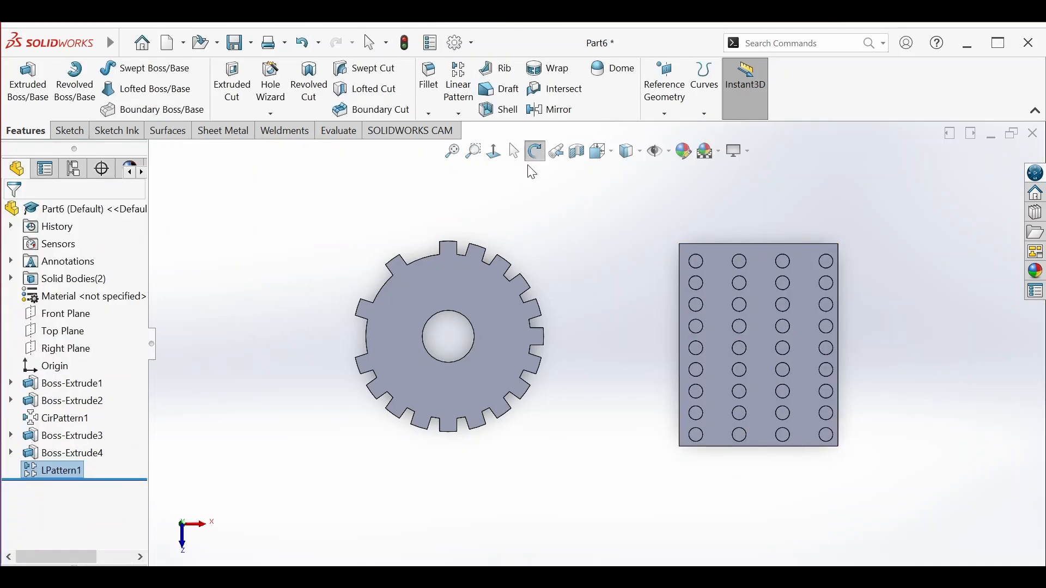
left_click_drag(577, 234, 645, 312)
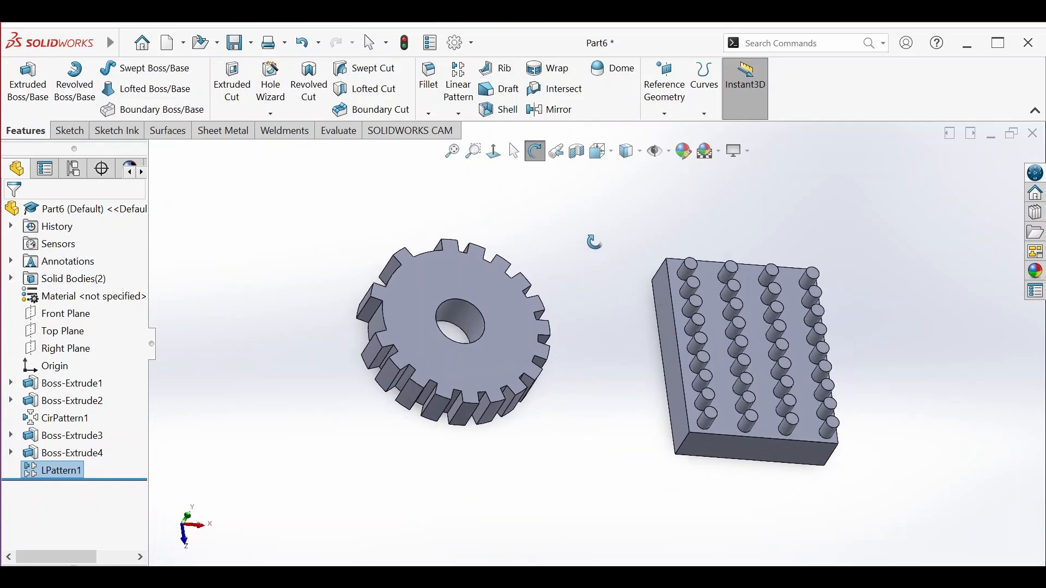
Start a Constant Size Fillet on the long left edge of the block's bossed face with a 5 mm radius.
left_click(422, 89)
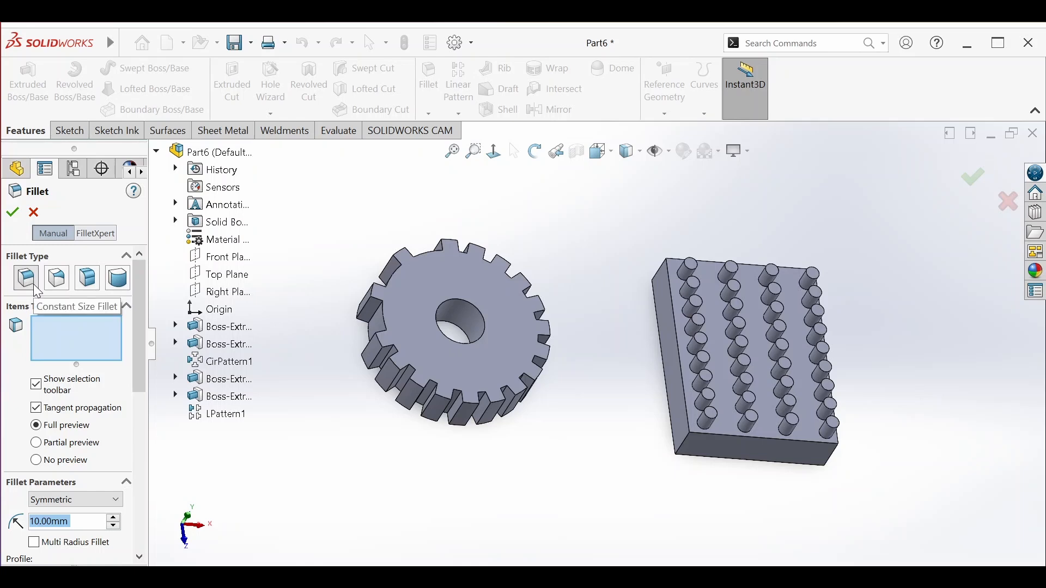
left_click(34, 289)
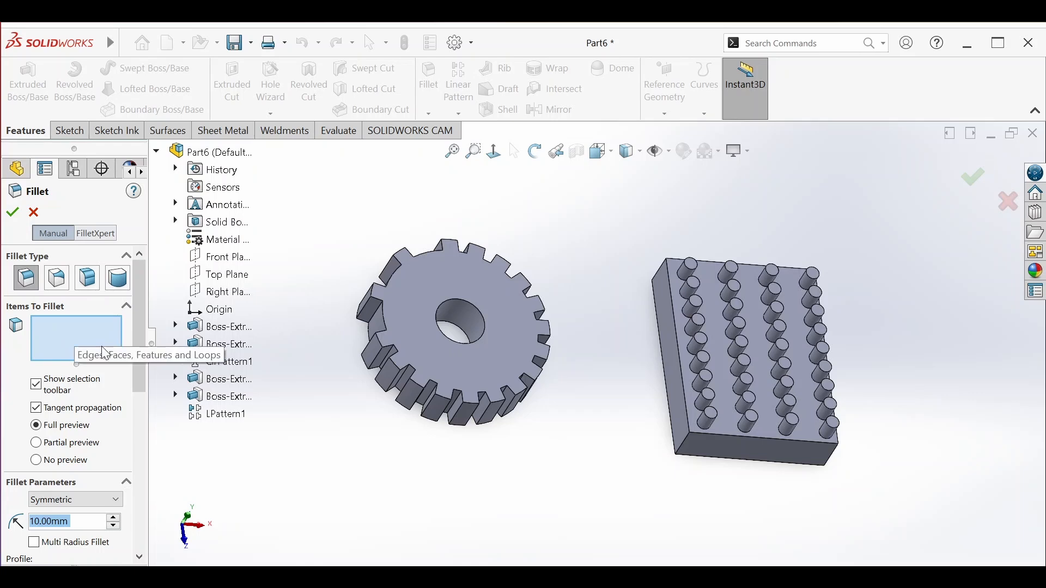
left_click(683, 395)
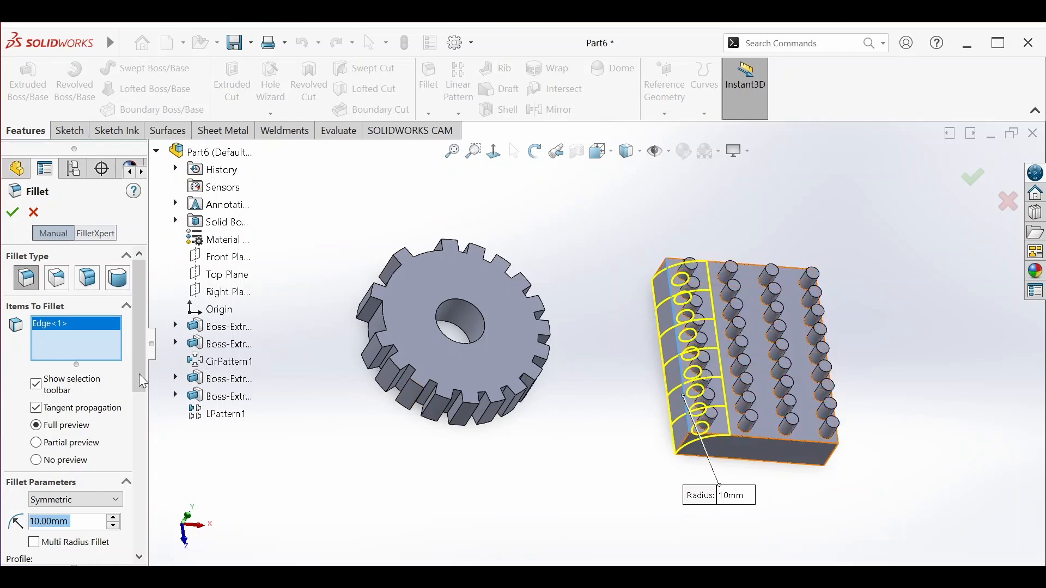
left_click_drag(136, 349, 119, 416)
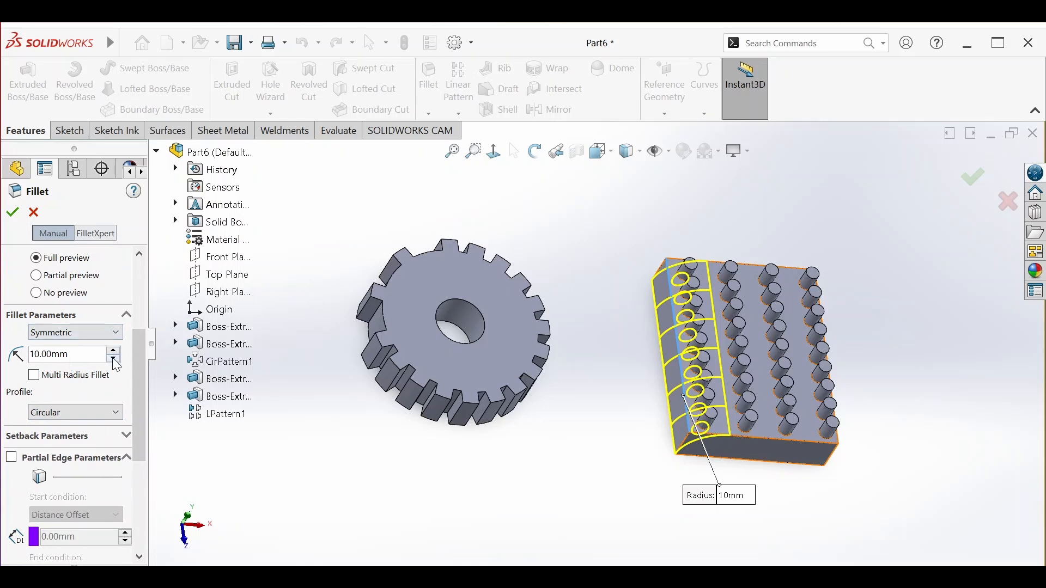
double_click(86, 353)
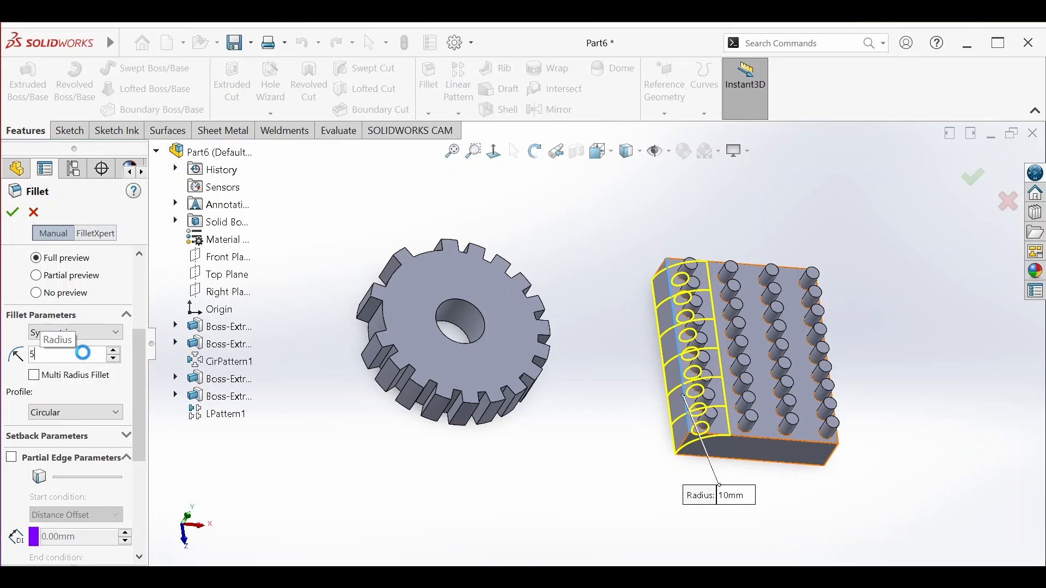
type("5")
key("Return")
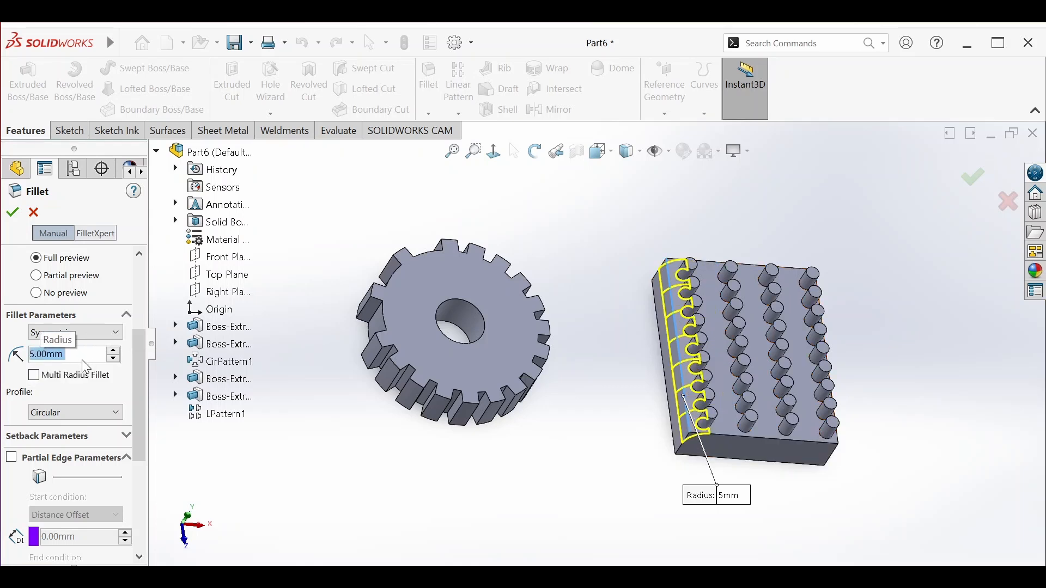
Set the block edge fillet's radius to 10 mm with a Circular profile and apply it.
left_click(100, 414)
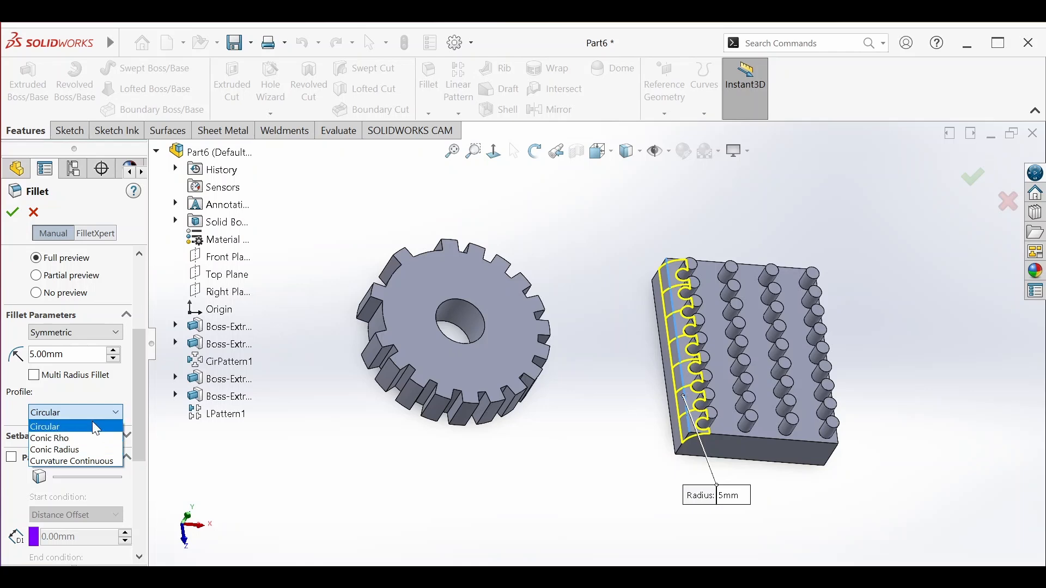
left_click(122, 393)
type("10")
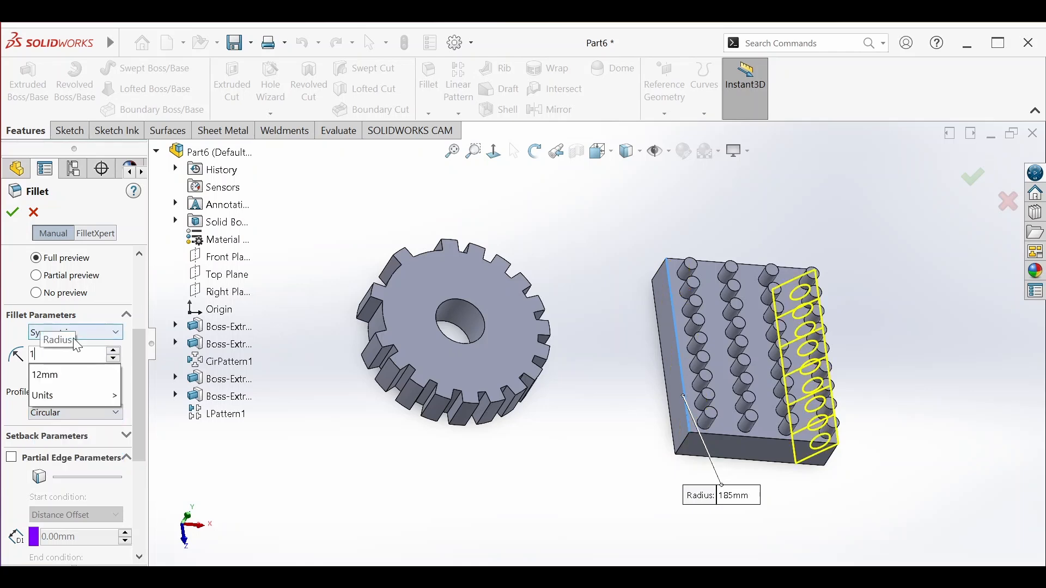
key("Return")
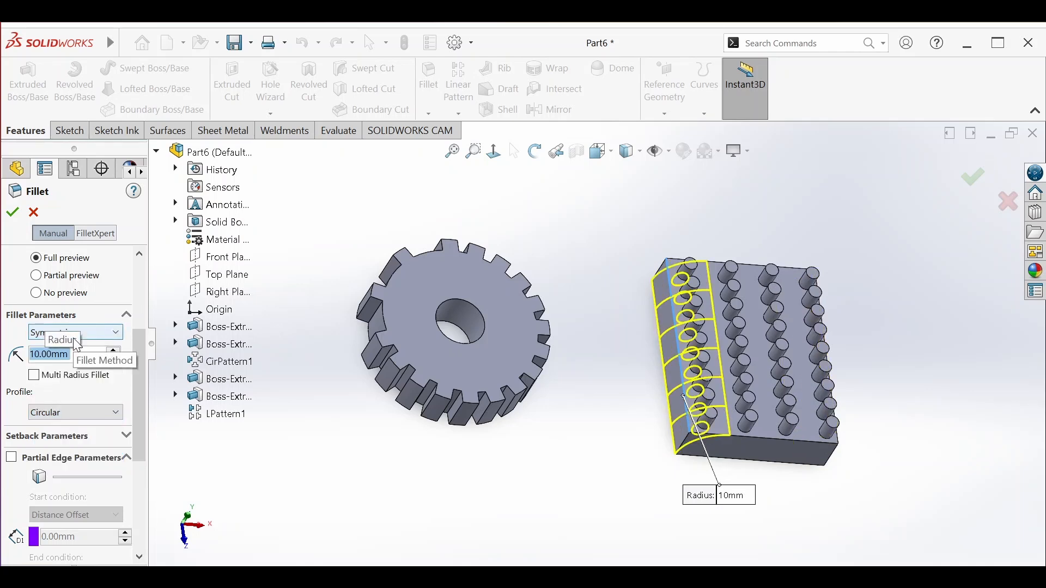
left_click(12, 212)
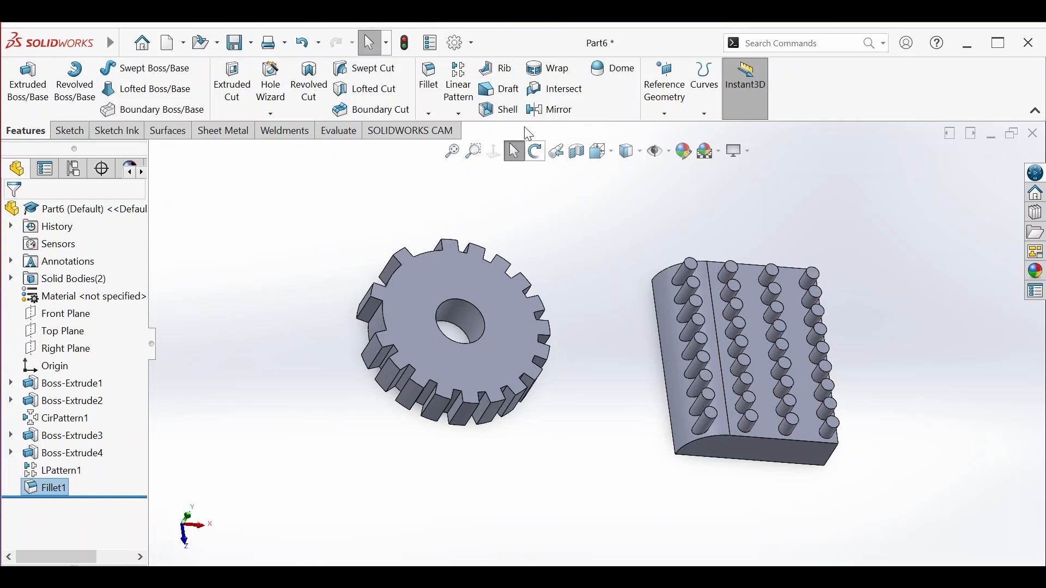
Start a chamfer on the outer edge of a gear tooth beside the gap with a 2 mm distance.
left_click(436, 114)
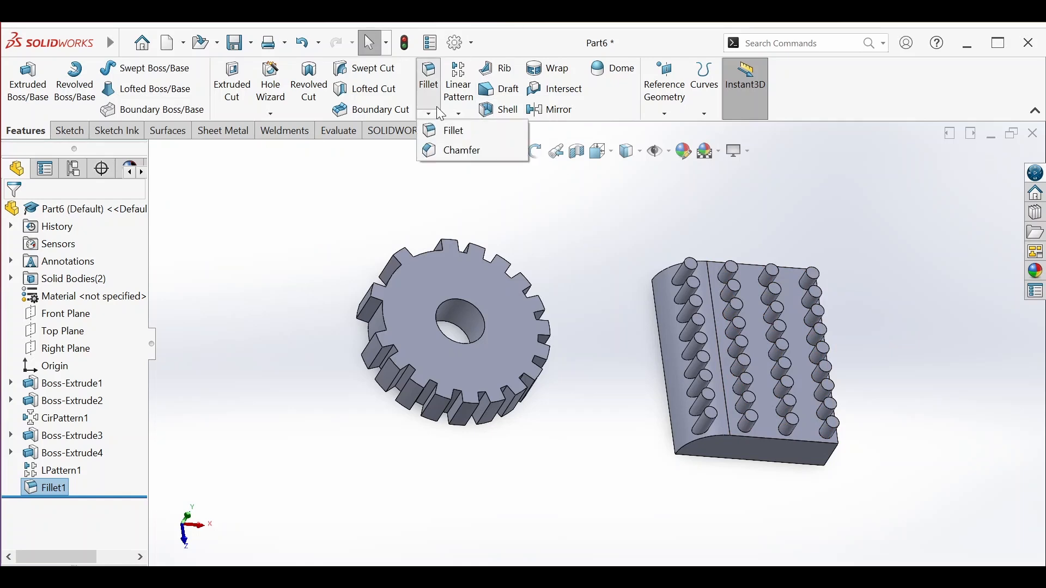
left_click(450, 151)
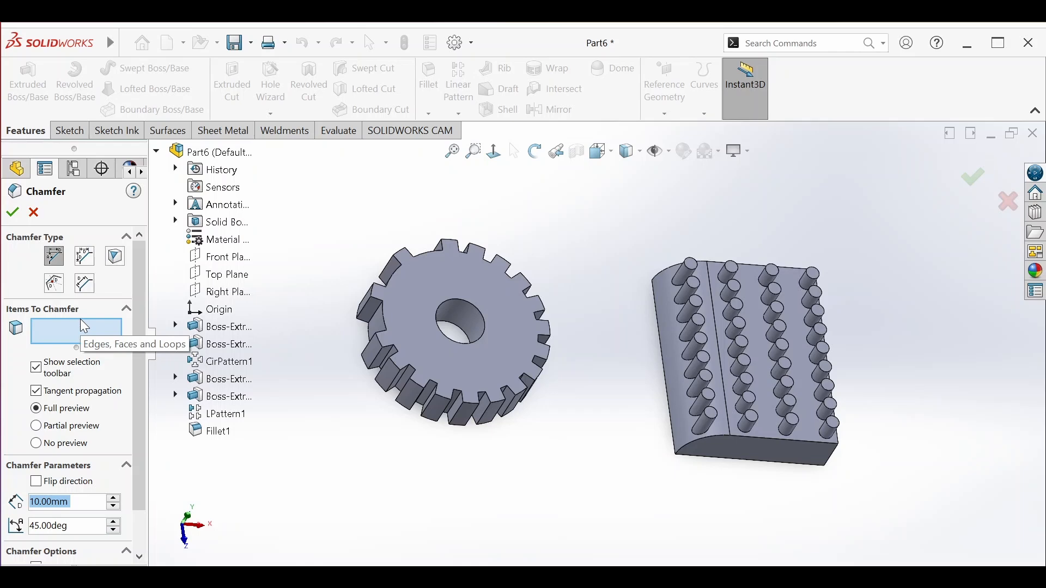
left_click(363, 313)
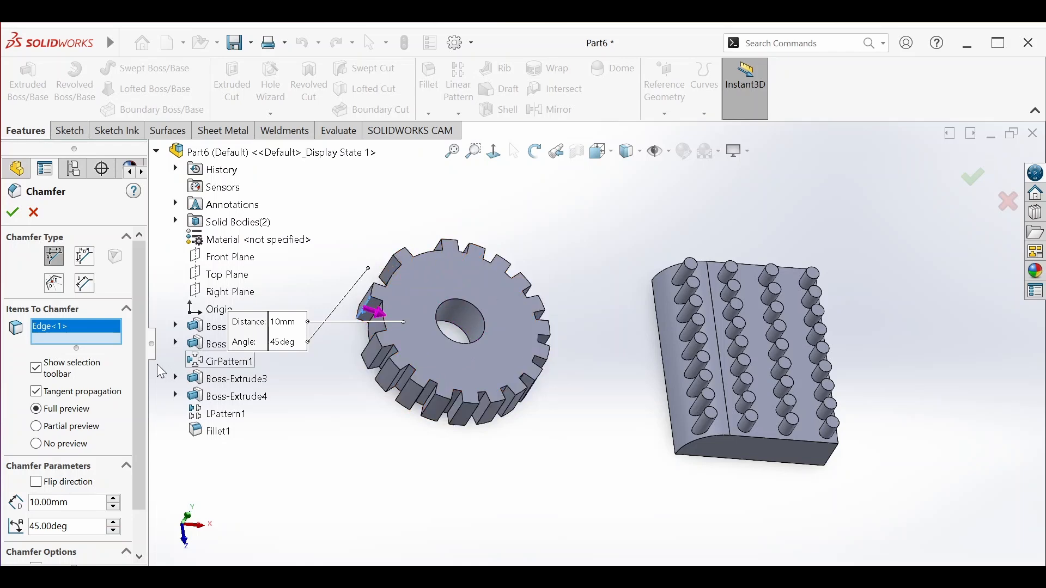
scroll(136, 387, "down", 2)
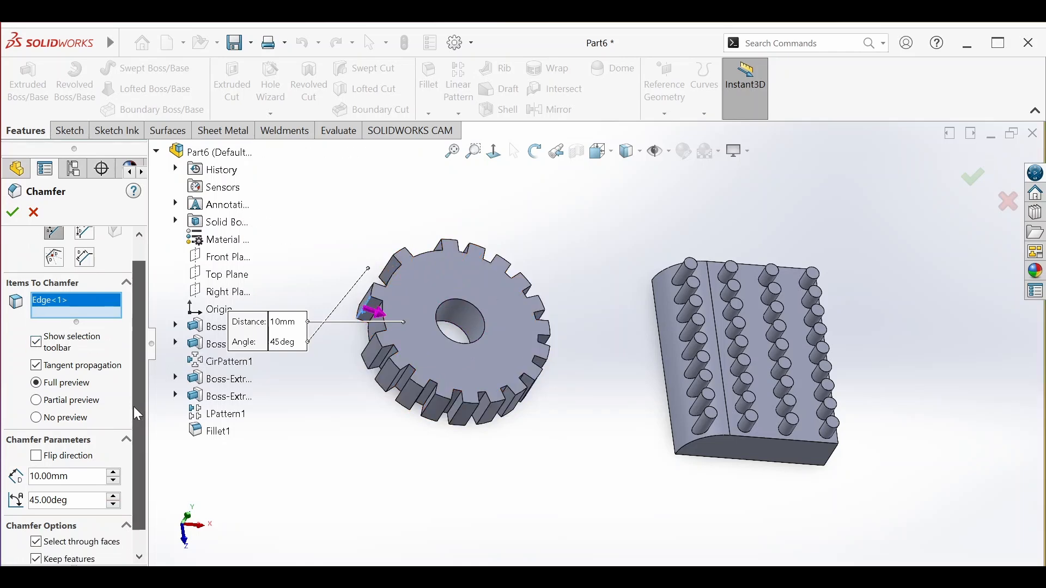
left_click(94, 461)
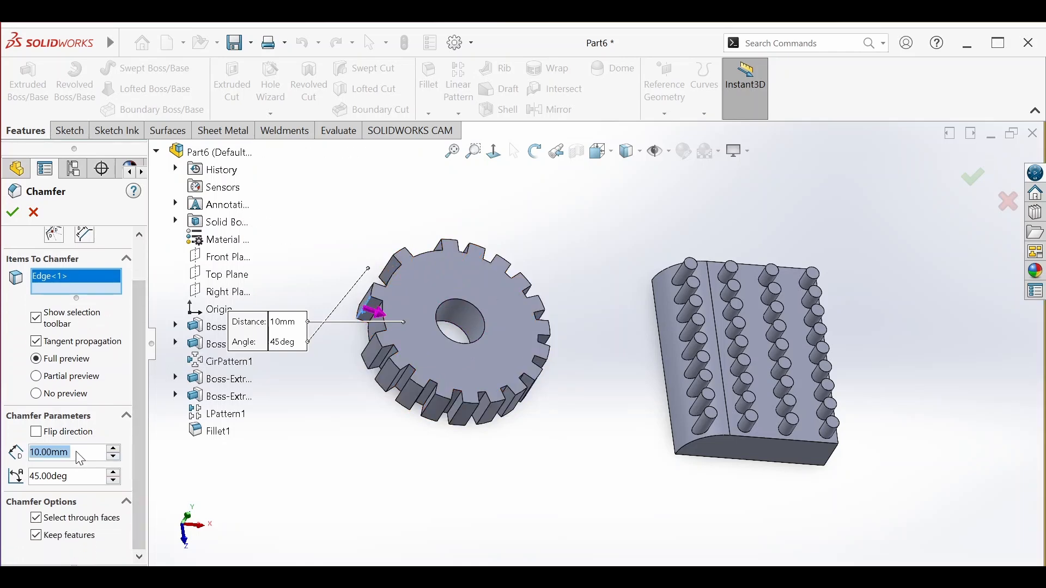
scroll(139, 420, "up", 2)
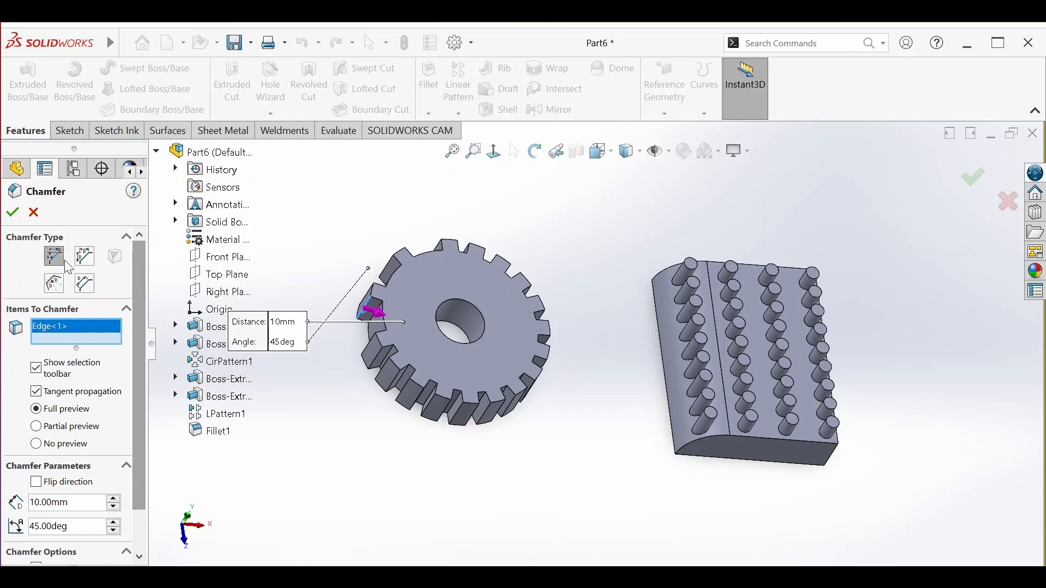
scroll(132, 300, "down", 2)
left_click(25, 454)
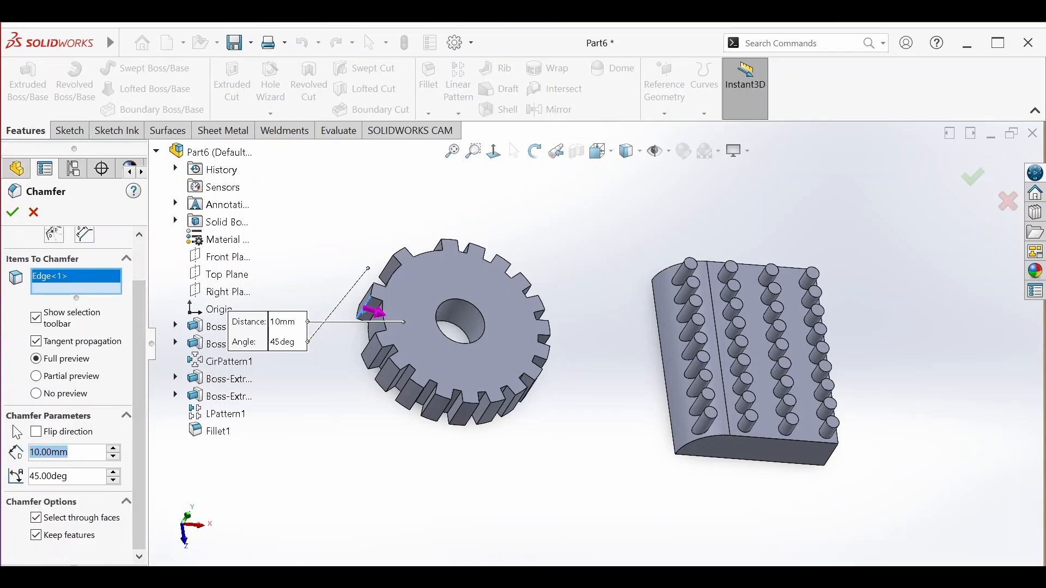
type("3")
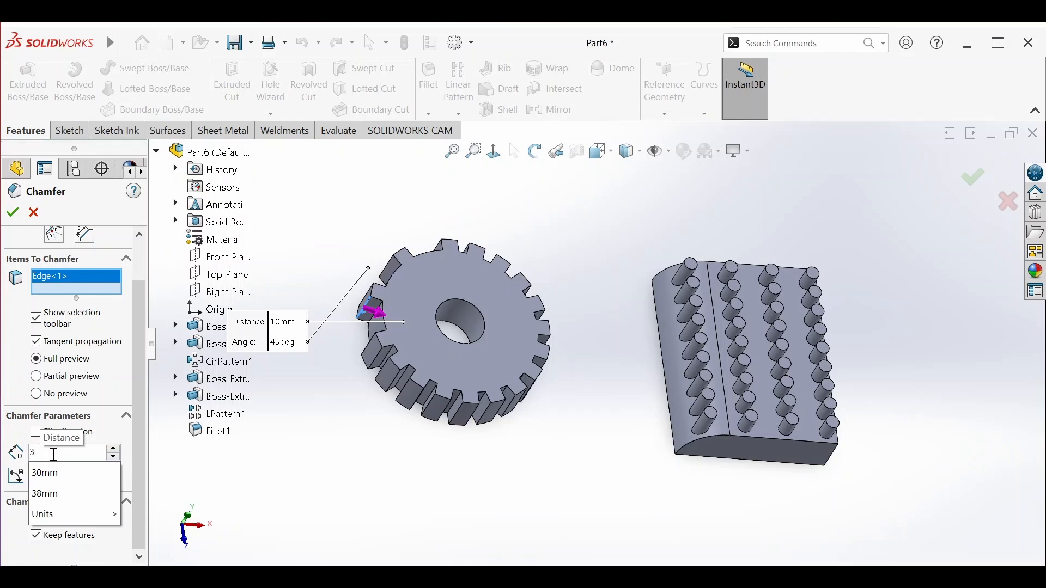
key("BackSpace")
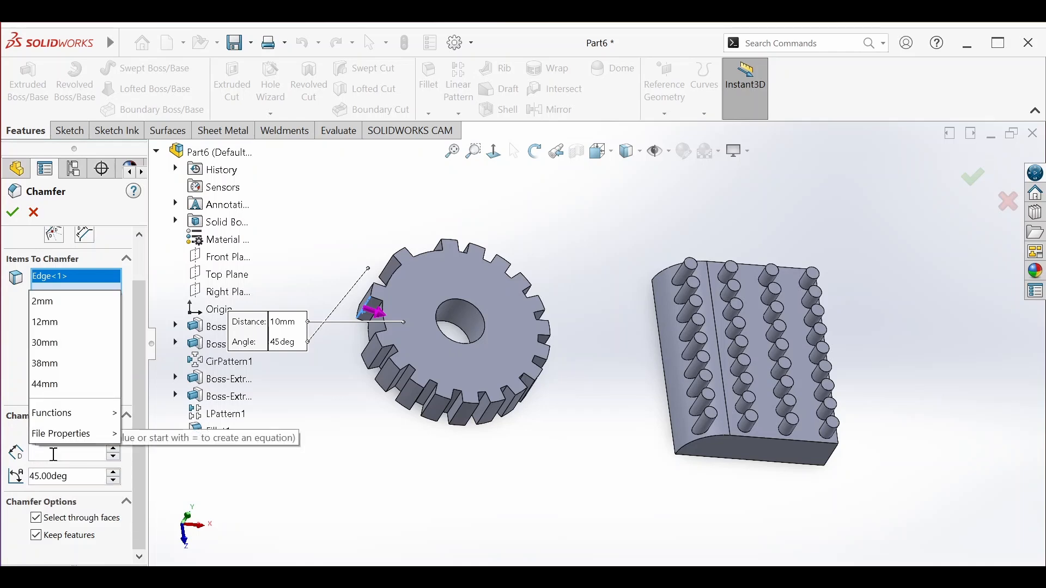
type("2")
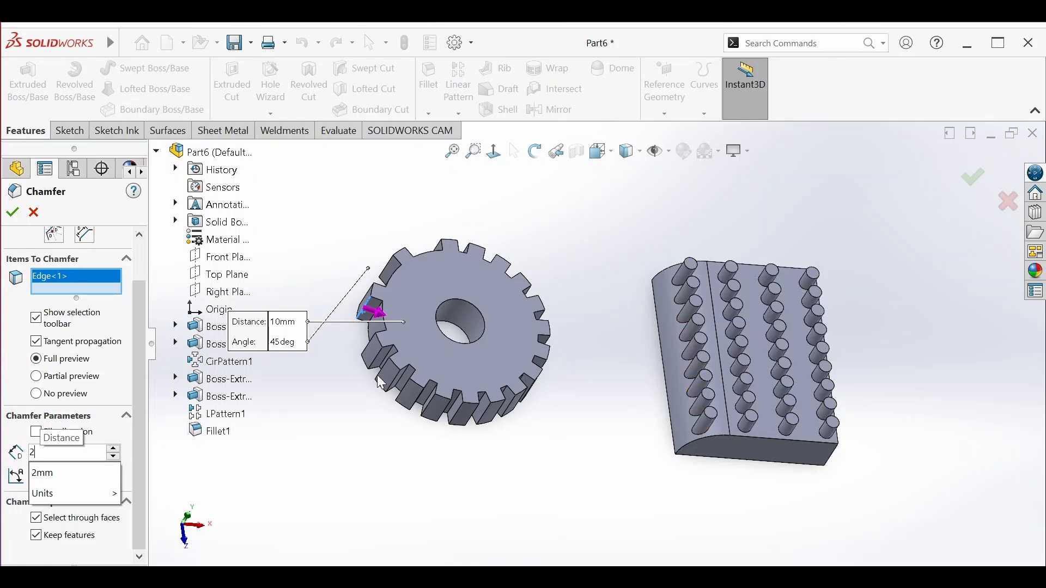
Set the gear tooth chamfer's angle to 39 degrees and apply it.
left_click(535, 151)
left_click_drag(491, 213, 444, 355)
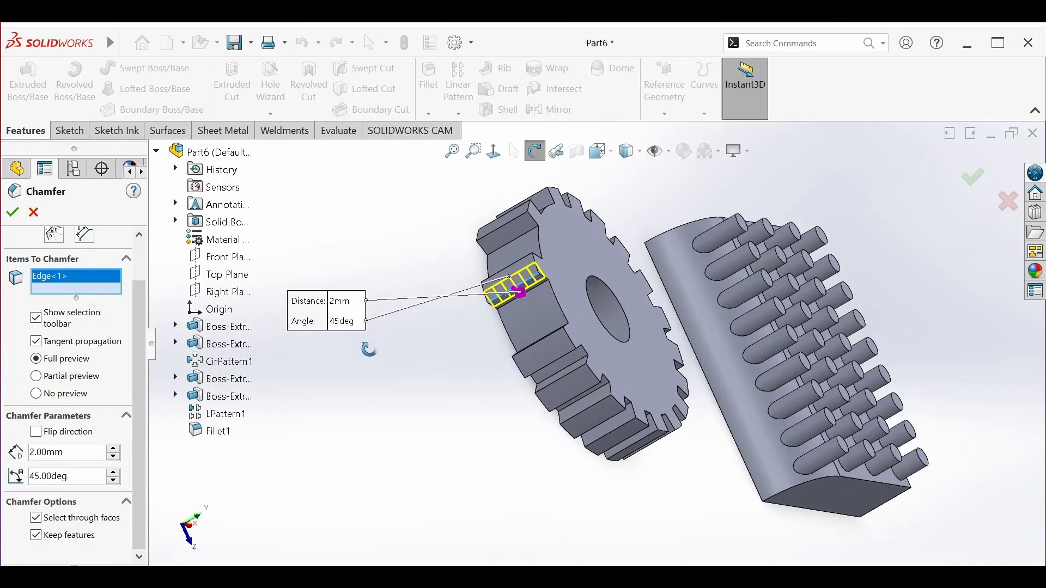
left_click(115, 482)
left_click(114, 482)
left_click(114, 482)
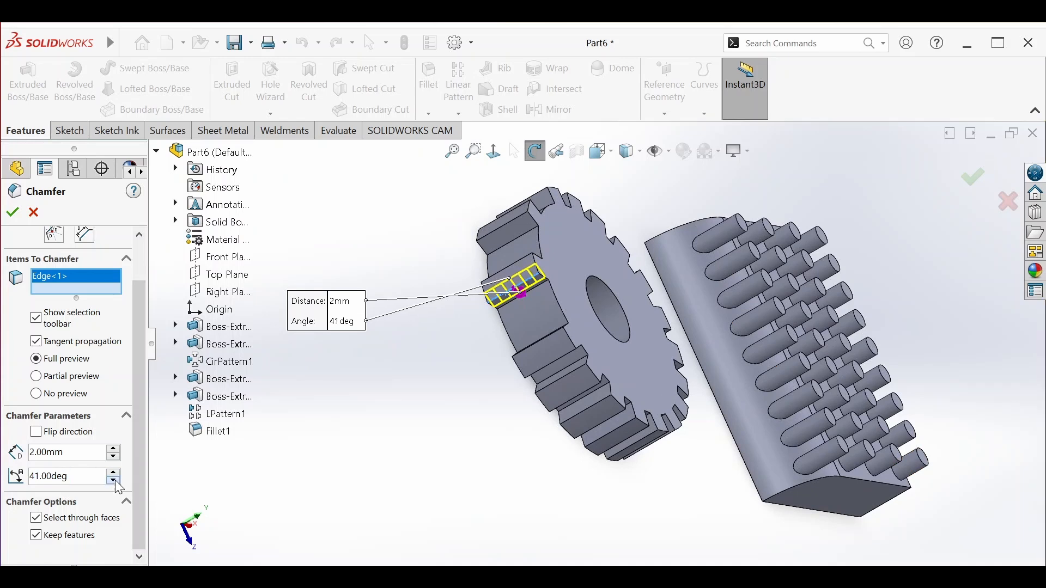
left_click(115, 482)
left_click(114, 481)
left_click(114, 482)
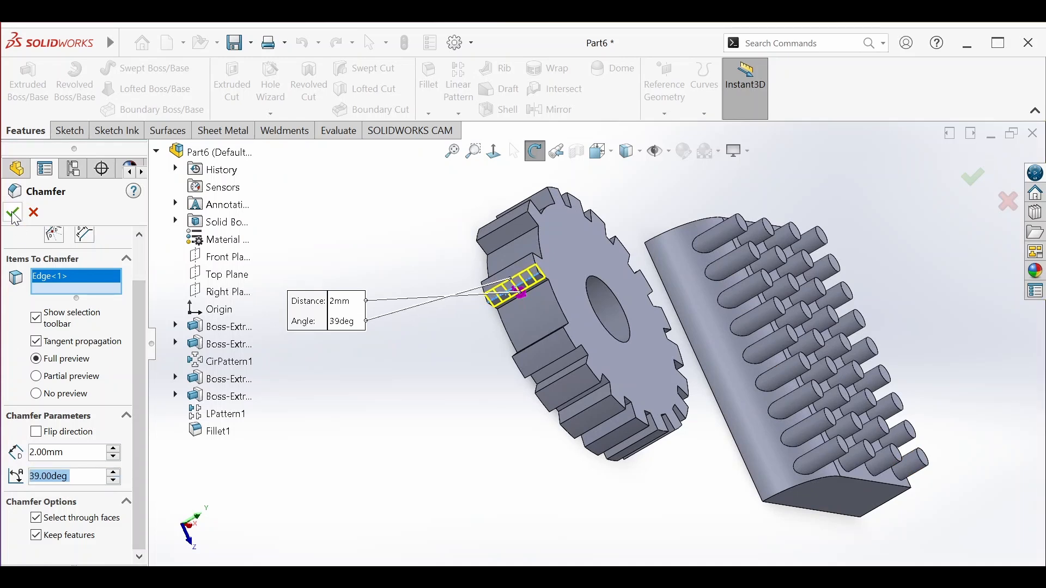
key("Return")
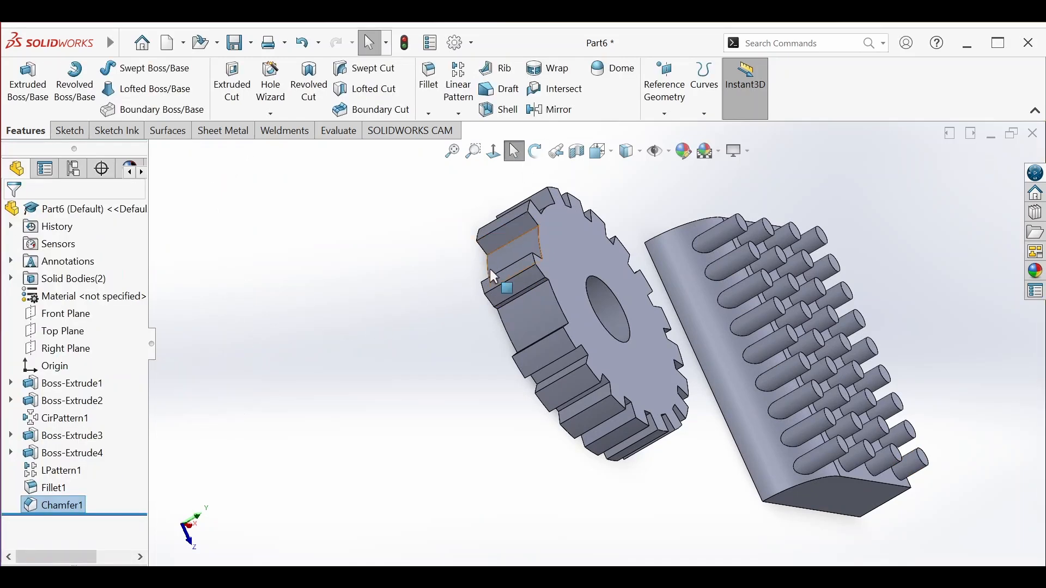
Start a new sketch on the Top Plane.
scroll(490, 305, "down", 4)
middle_click_drag(498, 240, 434, 266)
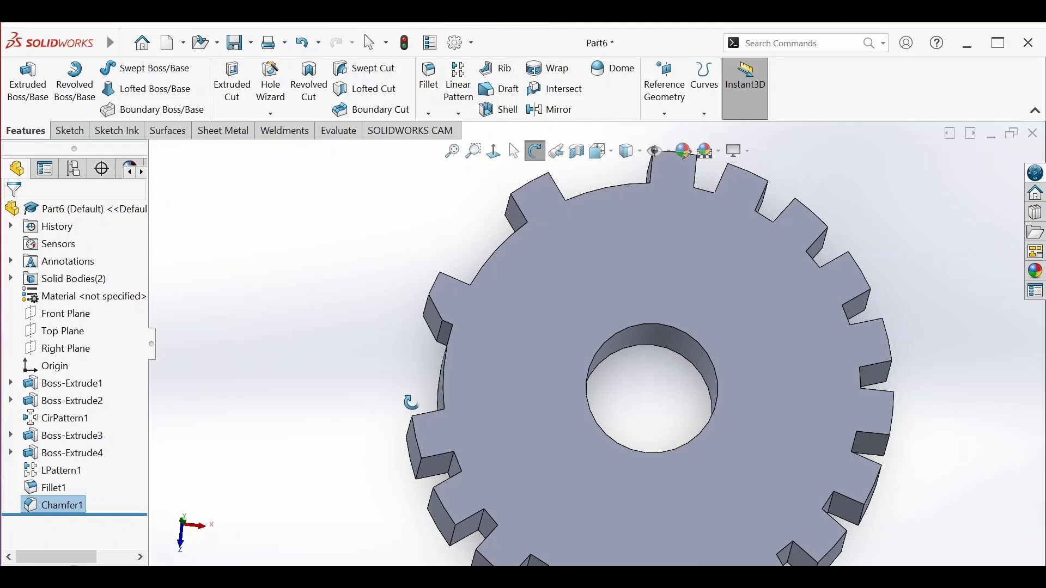
left_click(70, 131)
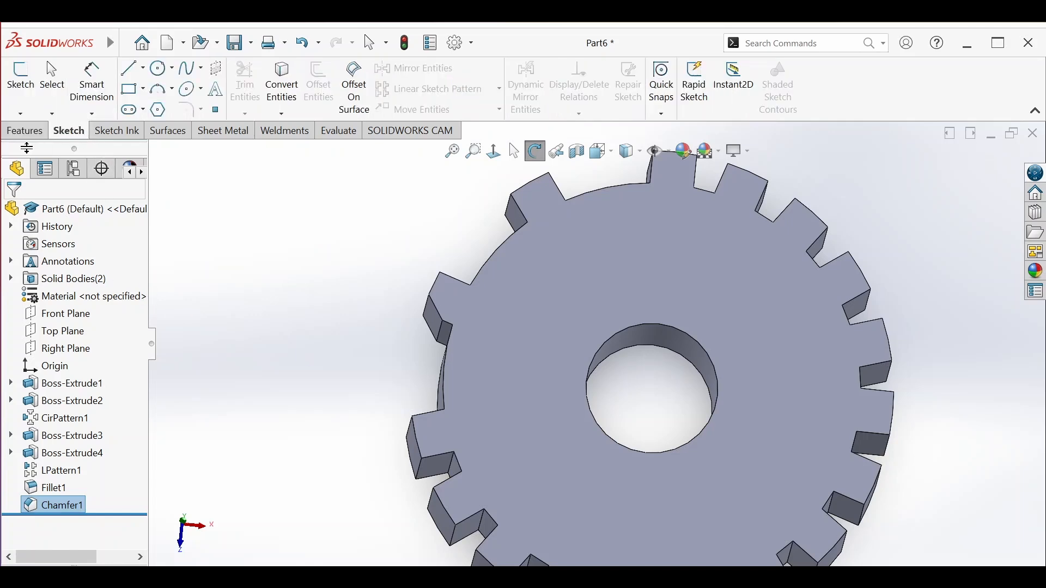
left_click(21, 79)
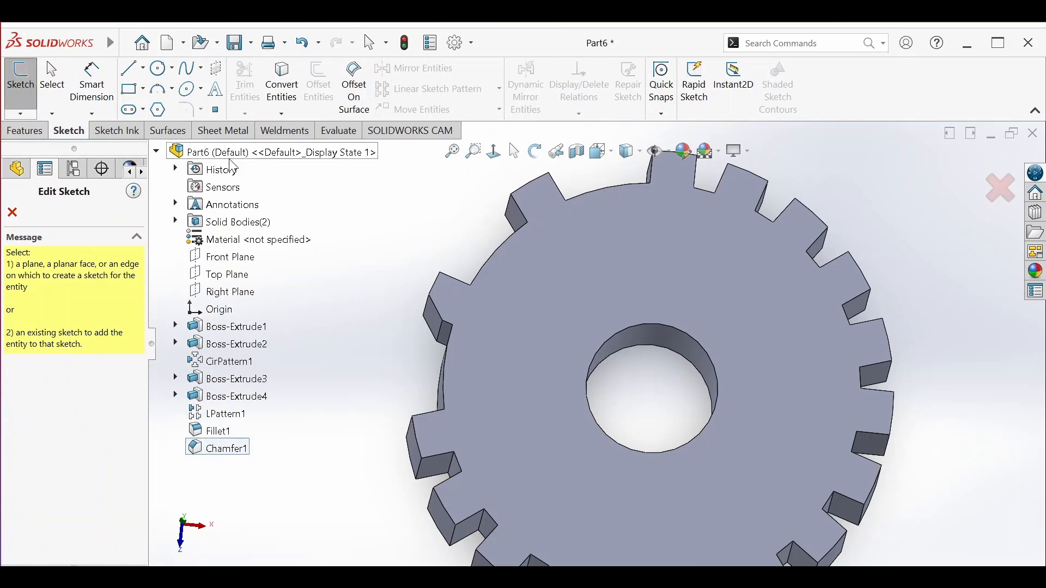
left_click(220, 274)
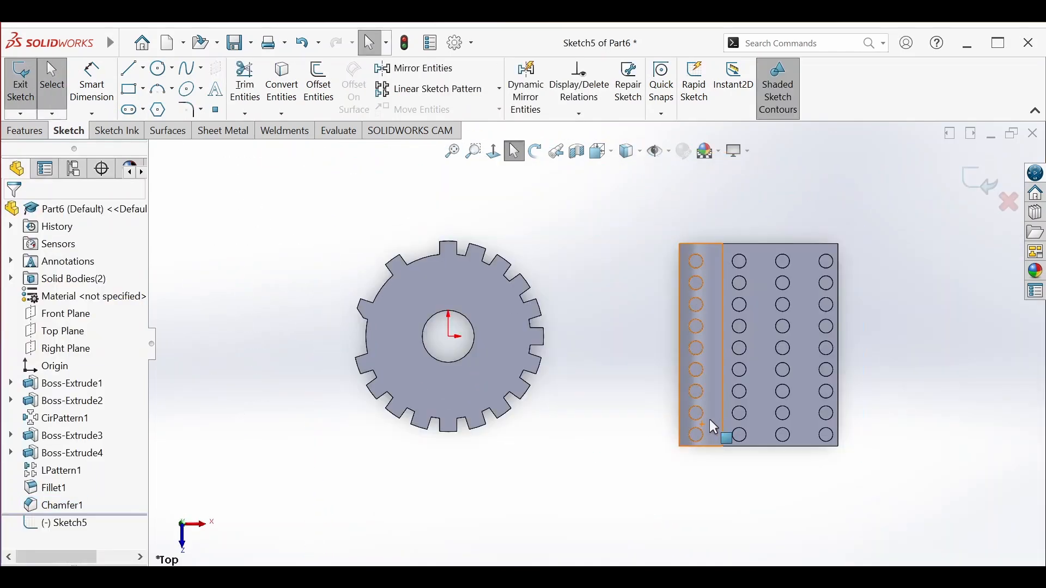
Sketch a short vertical line in the empty space beside the block, on the side away from the gear.
scroll(882, 407, "up", 4)
scroll(848, 350, "down", 2)
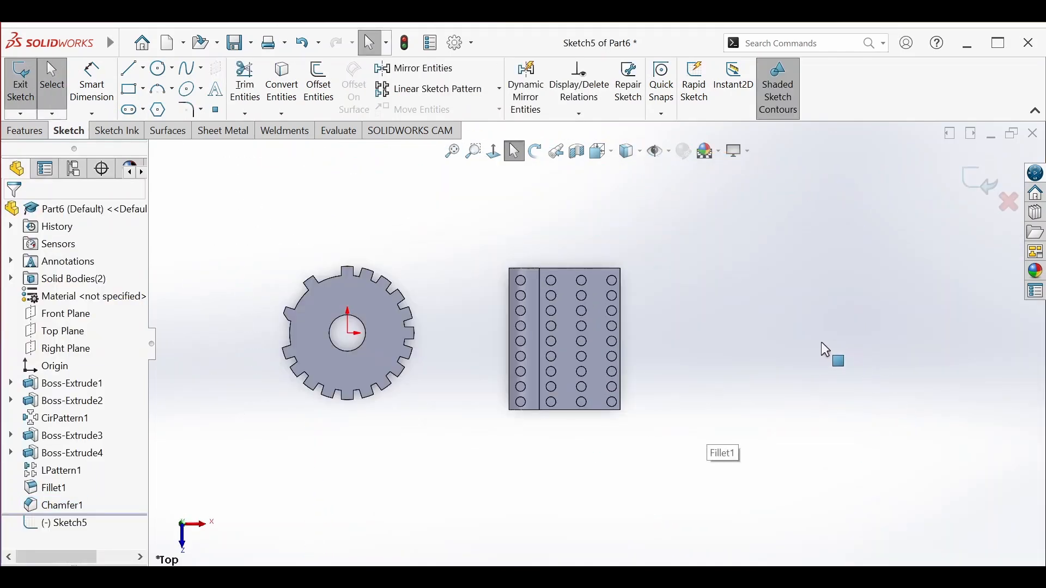
scroll(821, 341, "down", 1)
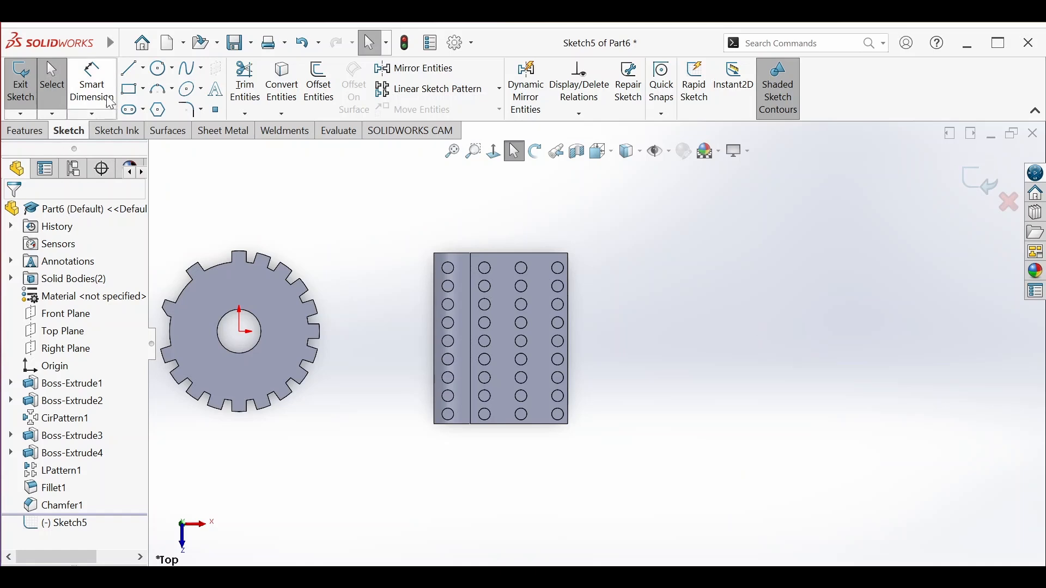
left_click(131, 68)
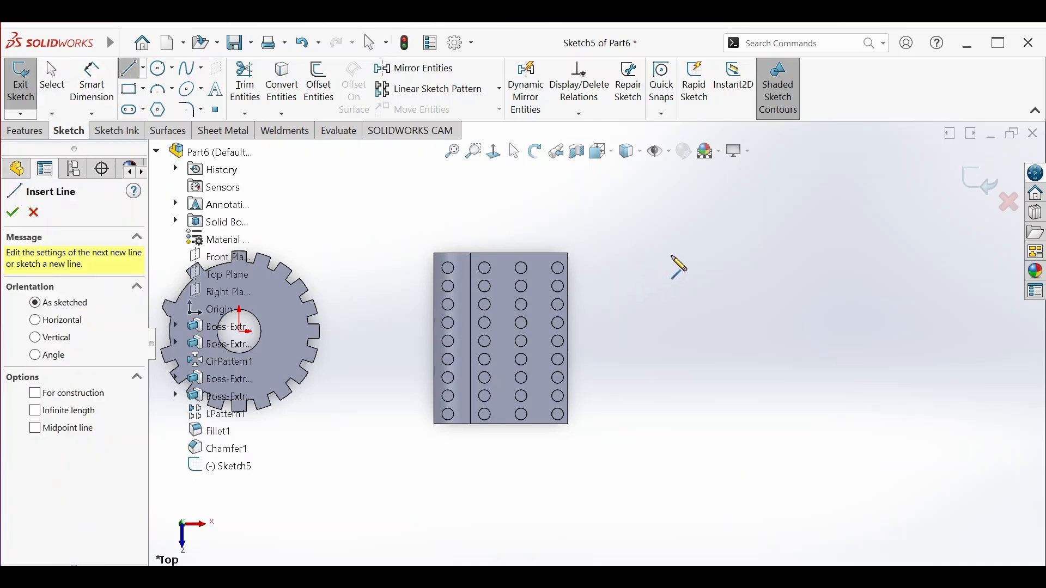
left_click(674, 256)
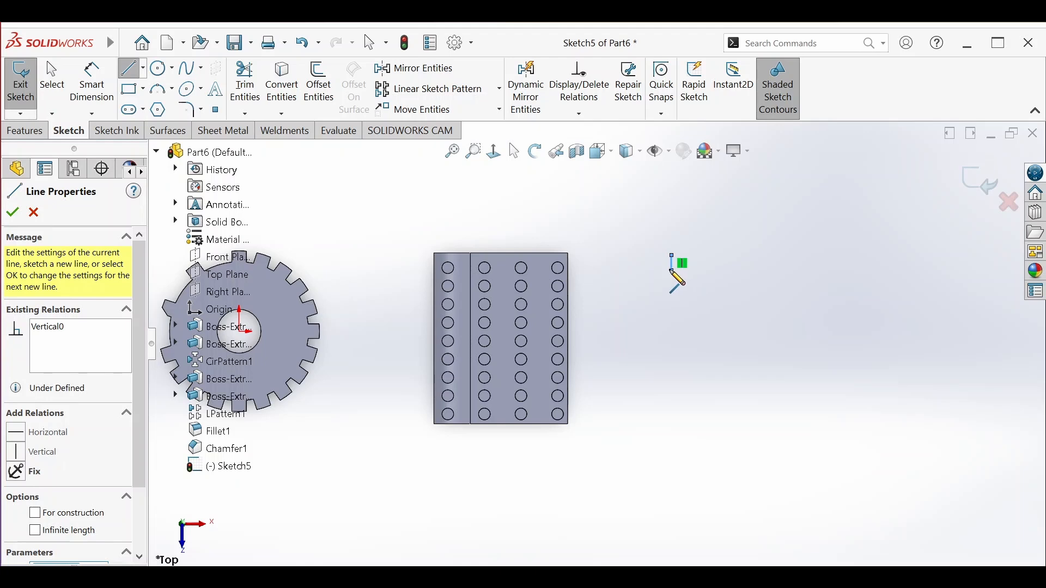
Sketch a 3-point arc of about 25 mm radius from the line's upper end to a point about 49 mm straight below, bulging away from the block.
left_click(162, 91)
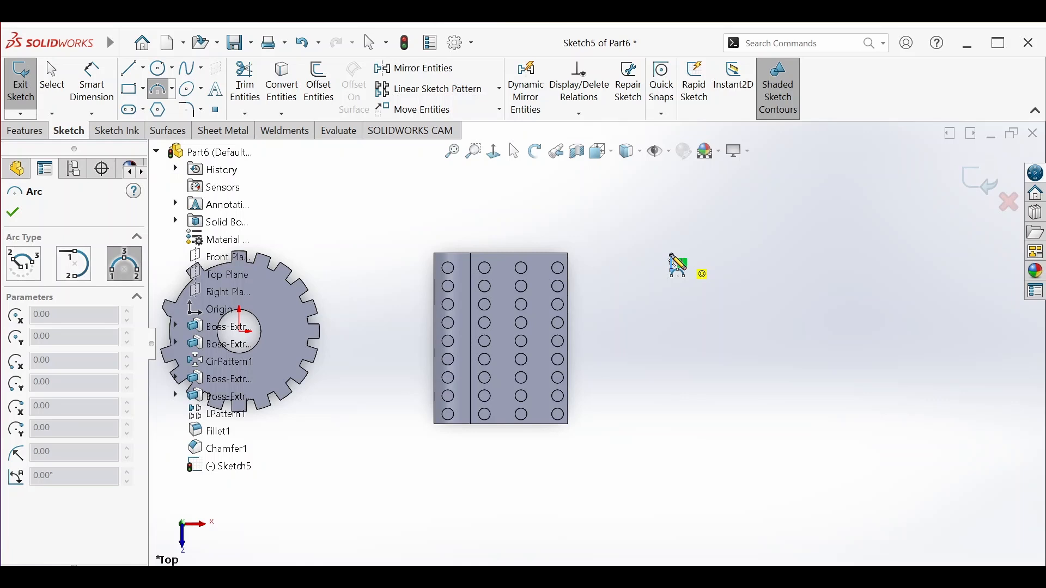
left_click(674, 260)
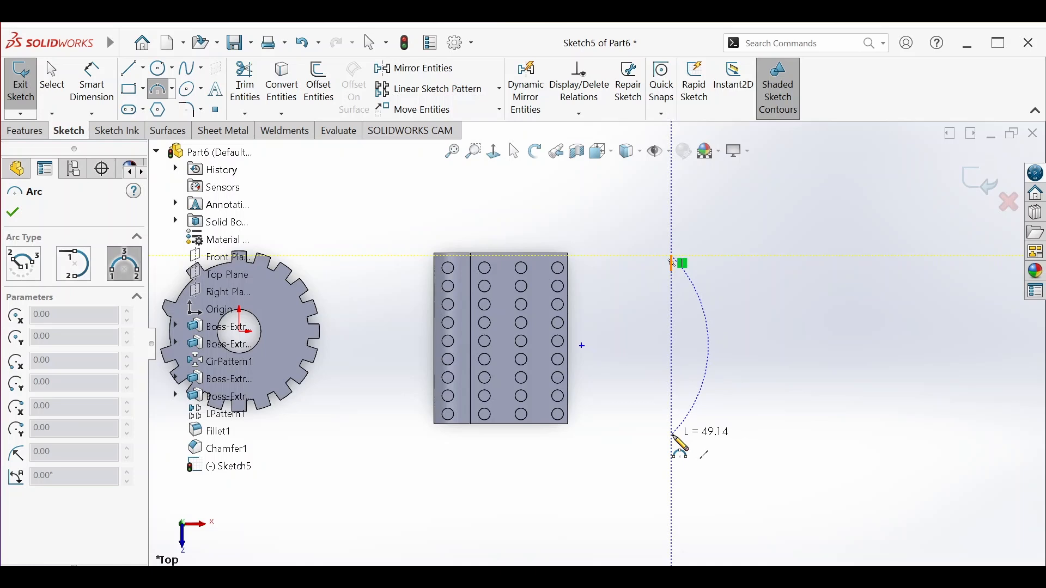
left_click(674, 437)
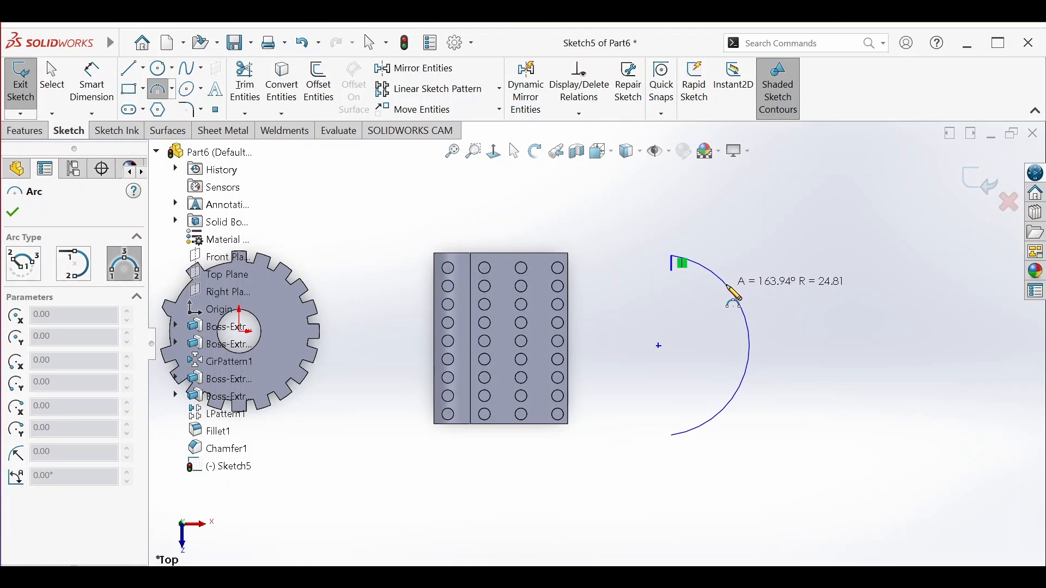
left_click(733, 299)
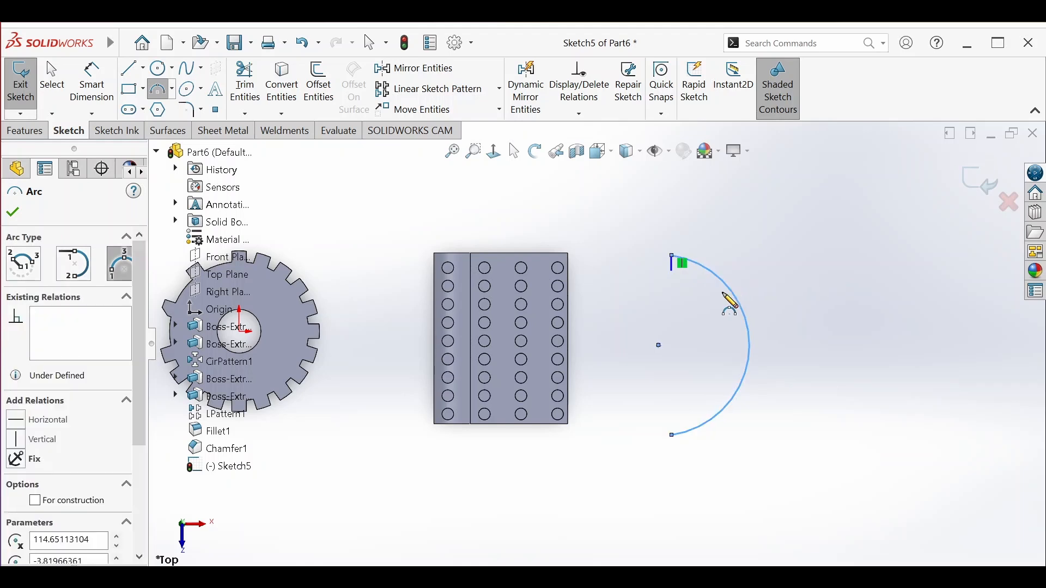
Sketch a vertical line about 4 mm long upward from the arc's lower end.
key("l")
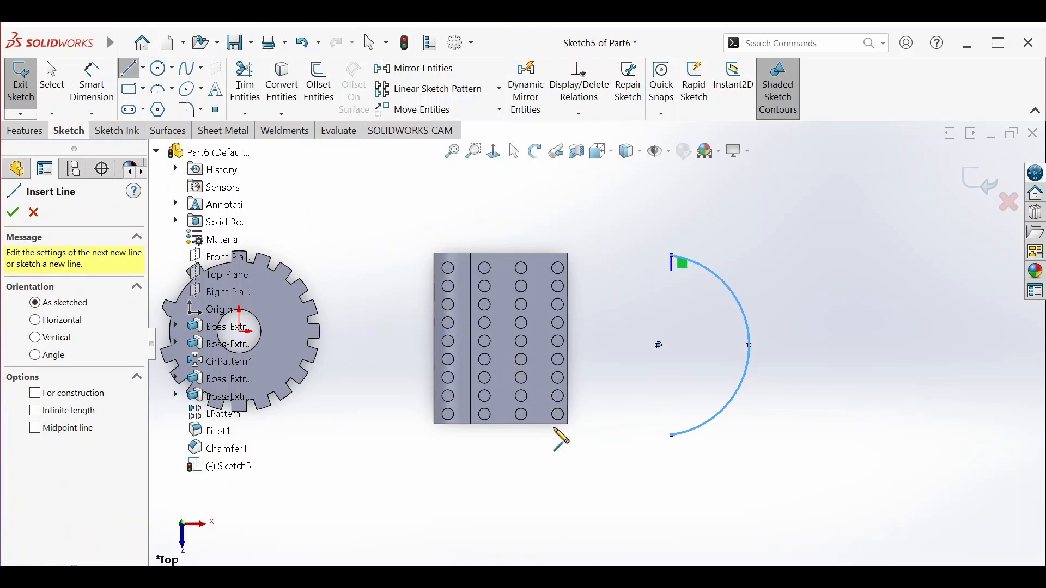
left_click(673, 436)
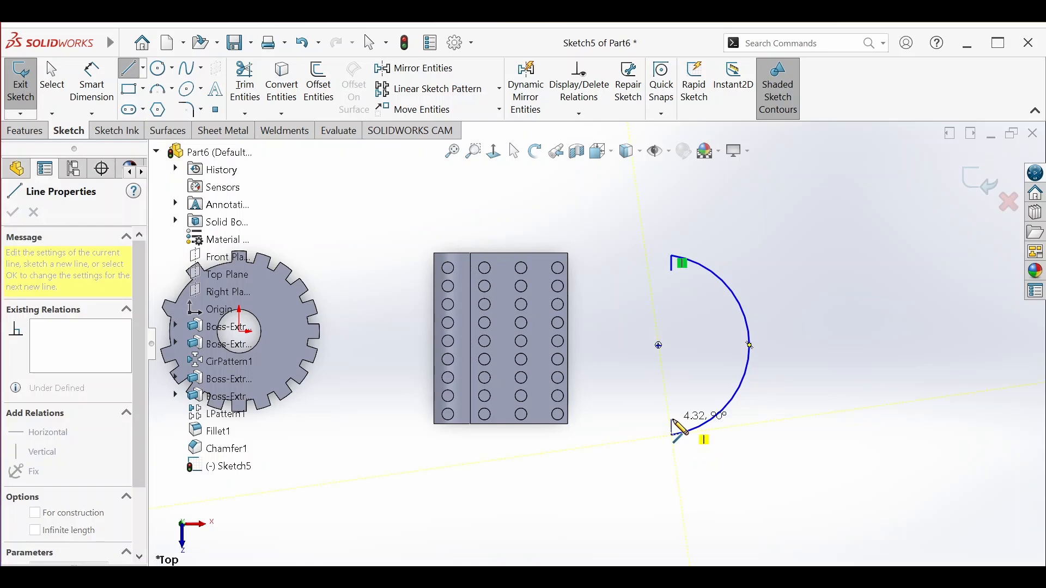
left_click(676, 428)
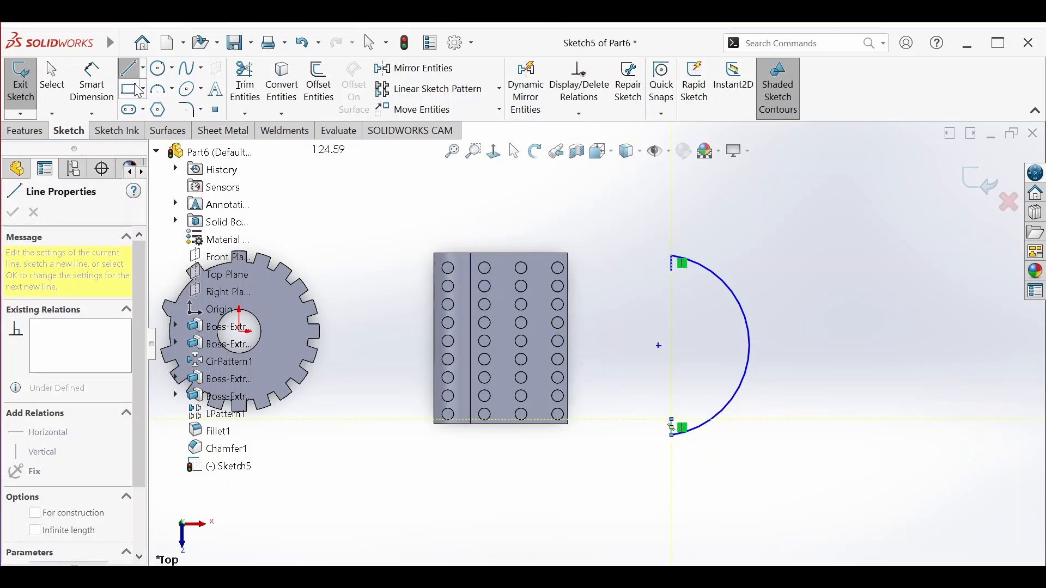
key("Escape")
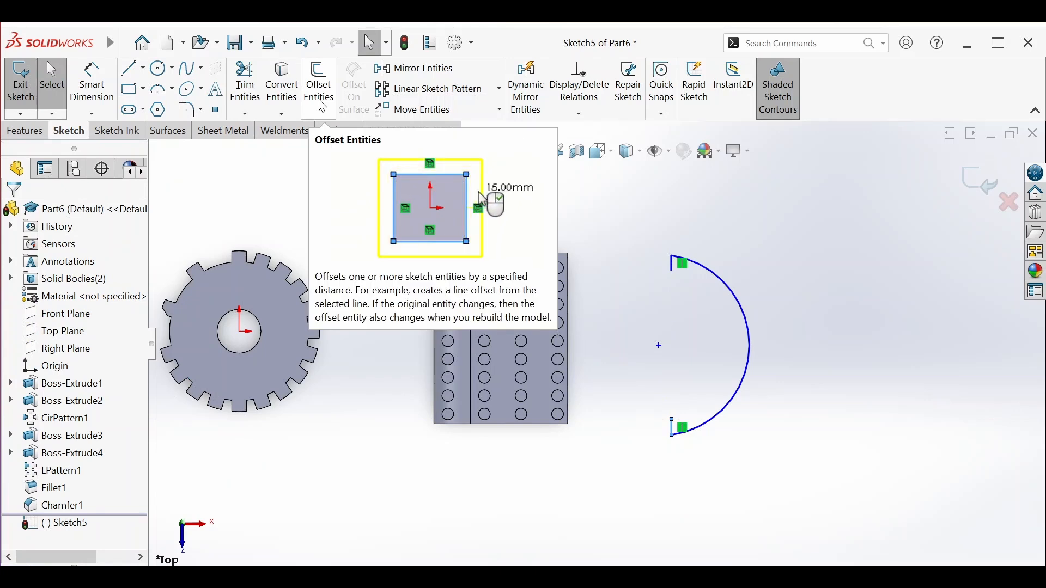
Offset the sketched arc inward by 2 mm with a dimension added.
left_click(323, 106)
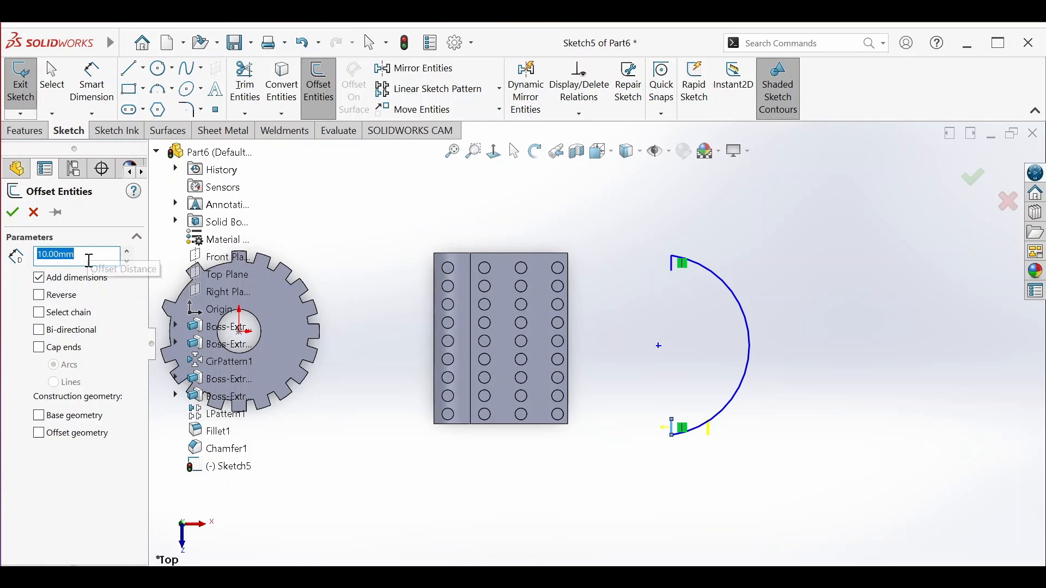
type("2")
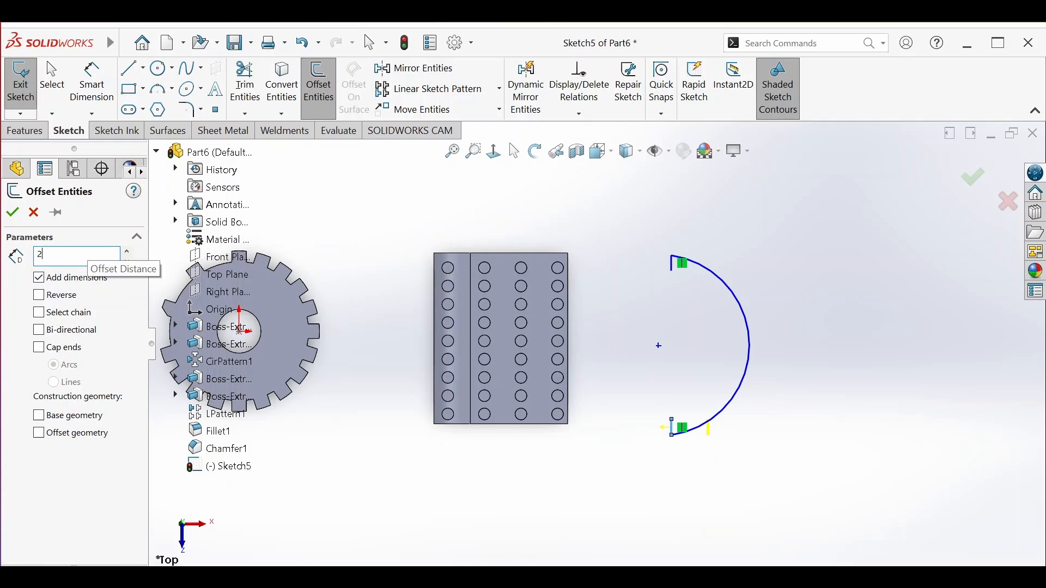
key("Return")
left_click(750, 328)
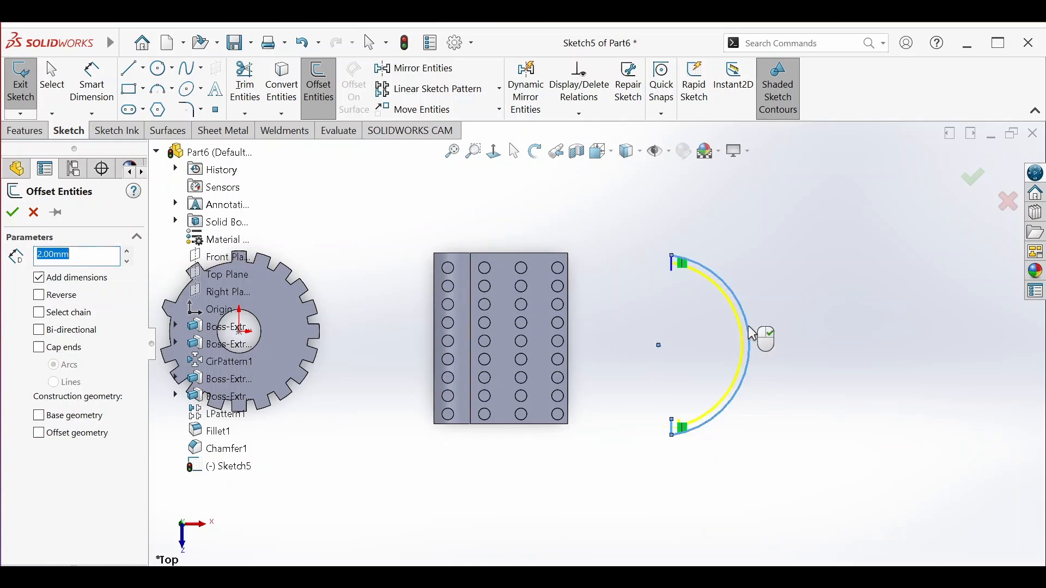
scroll(705, 414, "down", 3)
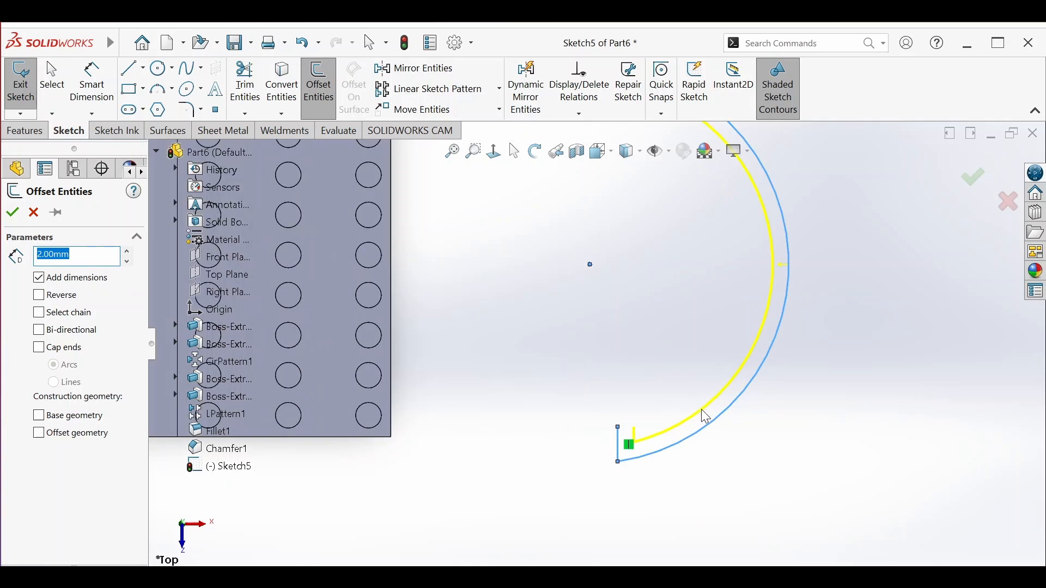
scroll(648, 434, "up", 1)
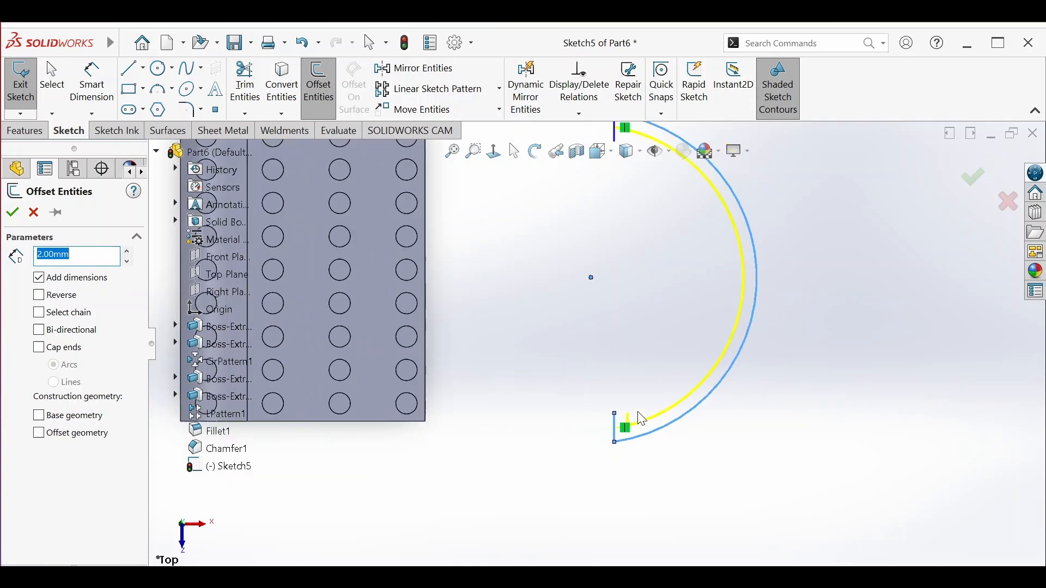
scroll(620, 342, "up", 1)
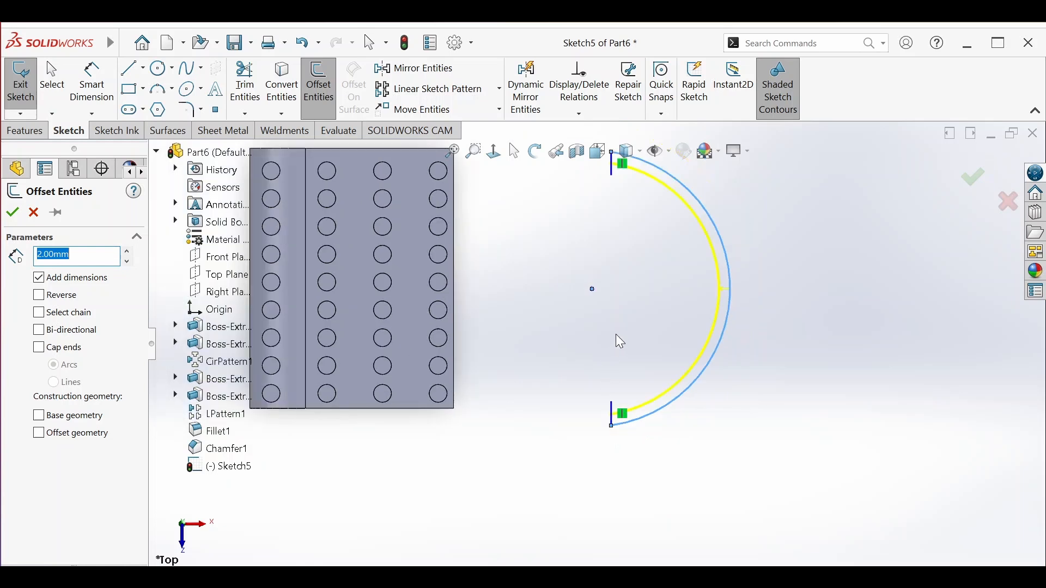
scroll(620, 342, "up", 1)
scroll(624, 262, "down", 2)
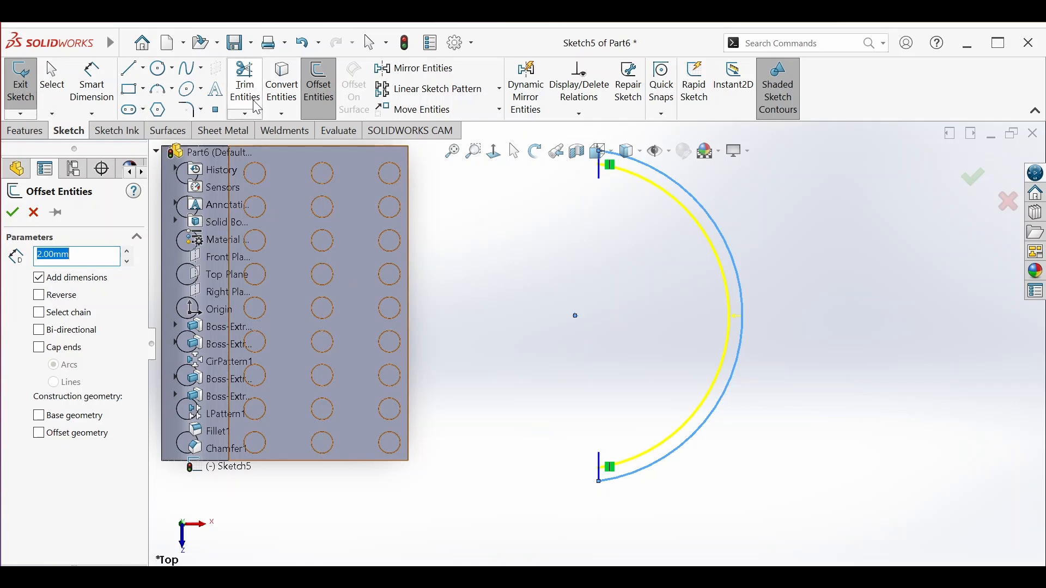
left_click(12, 213)
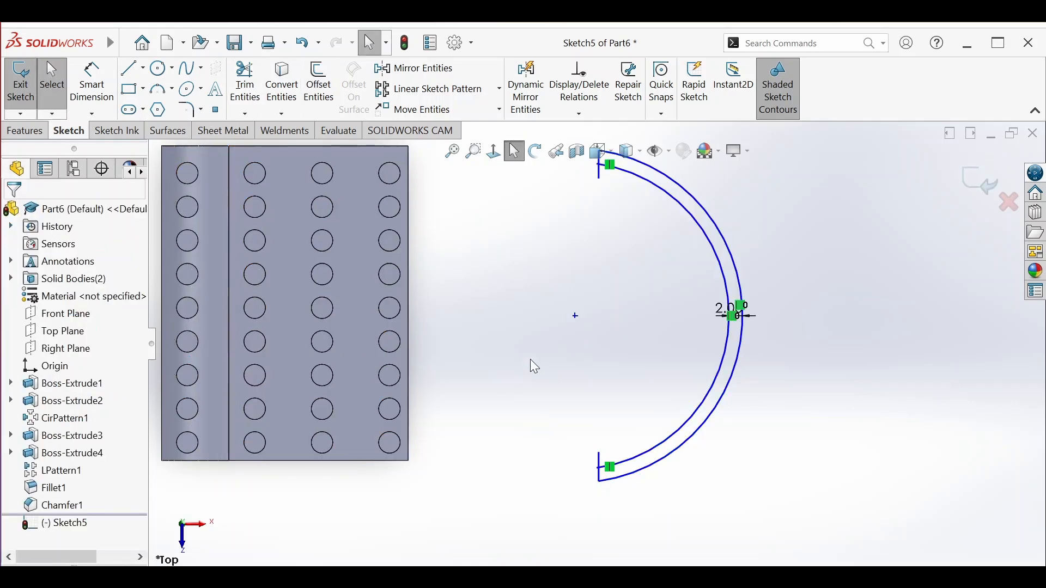
Power-trim the overshooting ends of the short vertical lines and the inner arc so both ends of the profile close cleanly.
left_click(245, 82)
scroll(610, 453, "down", 3)
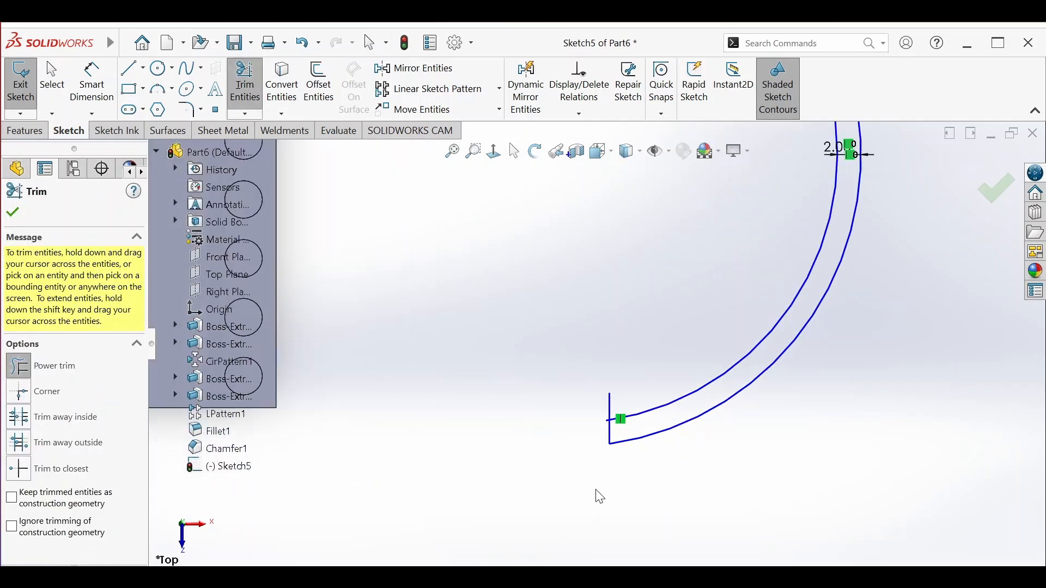
mouse_move(617, 343)
left_mouse_down()
mouse_move(594, 381)
mouse_move(609, 390)
mouse_move(614, 375)
left_mouse_up()
scroll(626, 309, "up", 8)
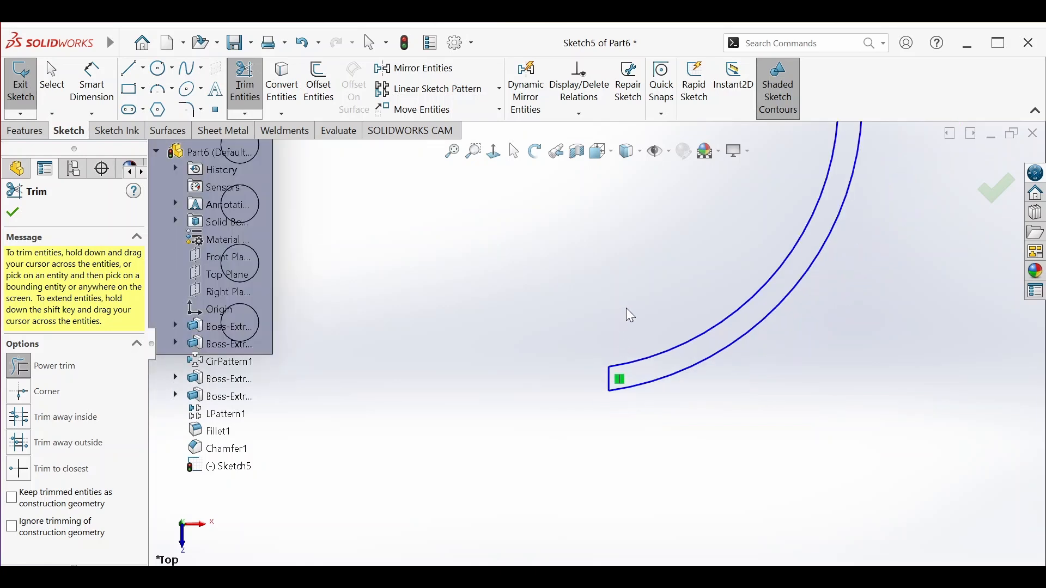
scroll(594, 200, "down", 8)
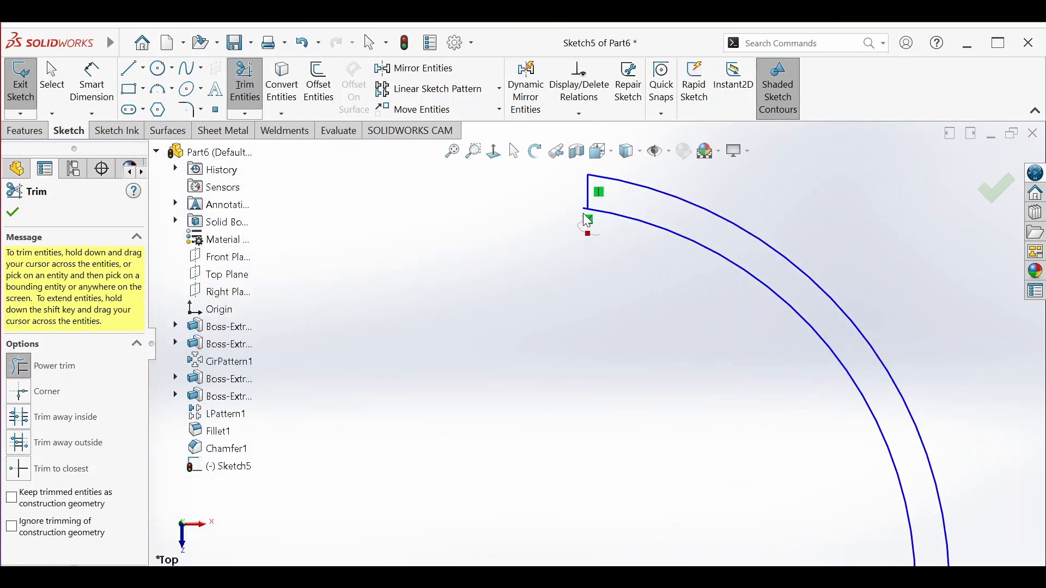
left_click_drag(583, 213, 581, 204)
scroll(602, 377, "up", 4)
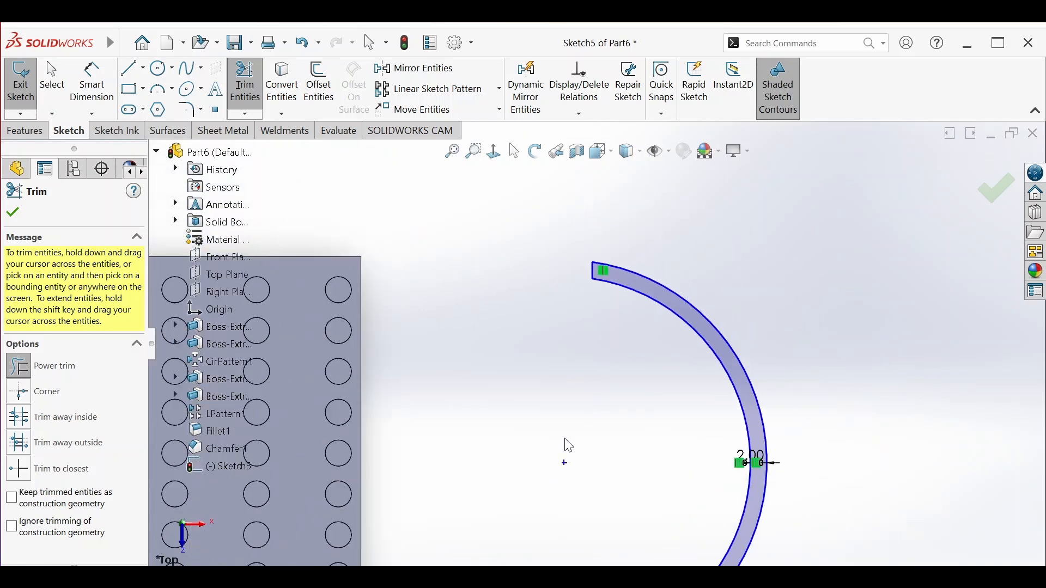
scroll(580, 467, "up", 1)
scroll(655, 469, "up", 2)
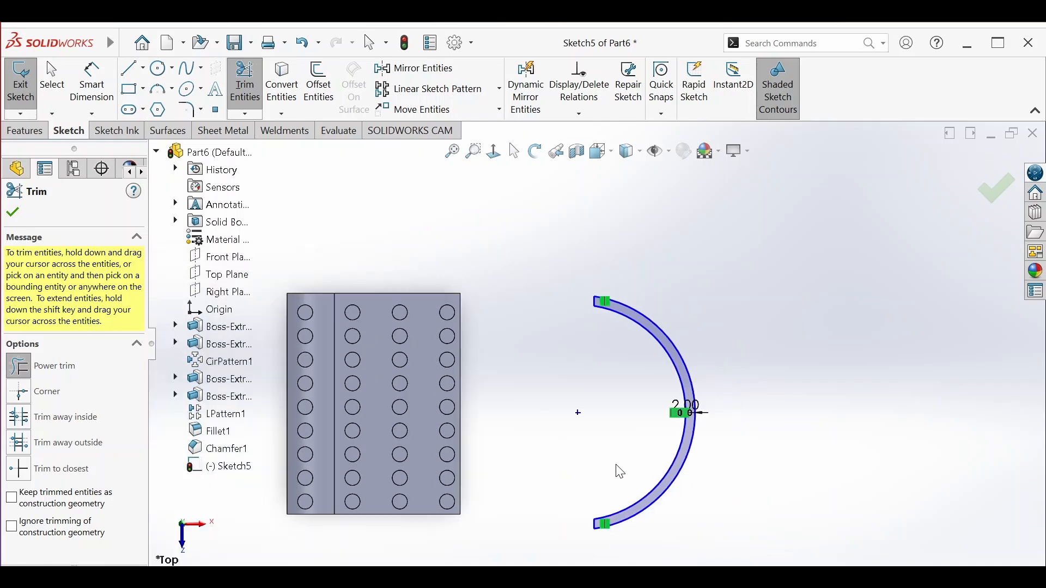
left_click(515, 151)
key("Escape")
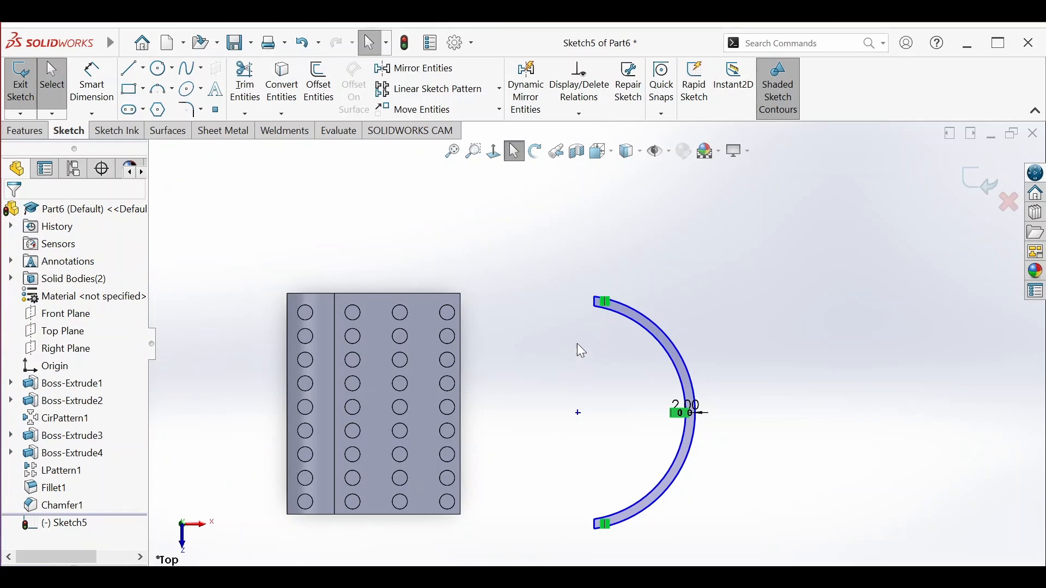
Add a Vertical relation between the inner arc's two endpoints and the arc centre.
left_click(597, 311)
left_click(598, 528, "ctrl")
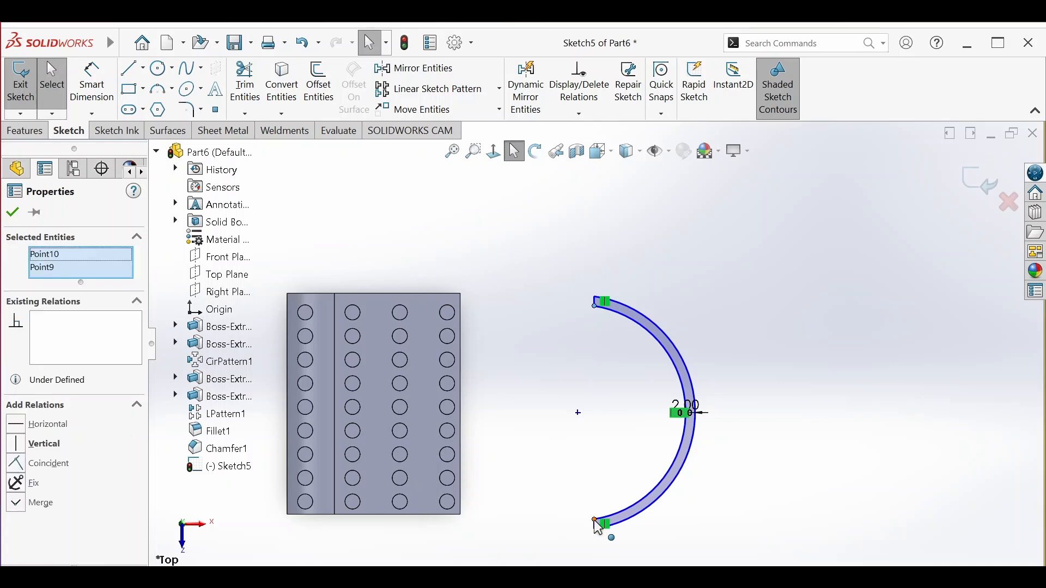
left_click(579, 414, "ctrl")
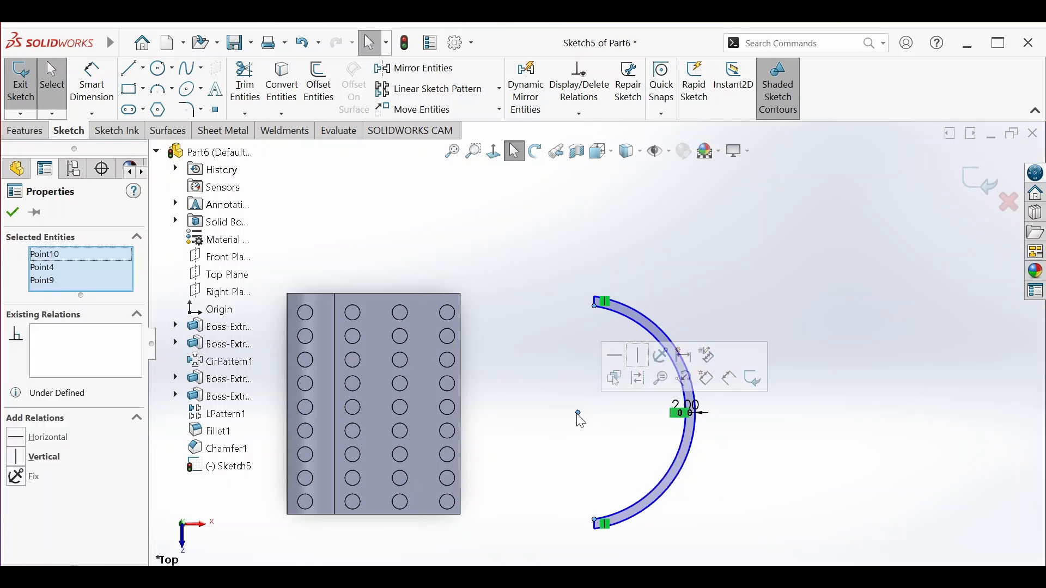
left_click(641, 364)
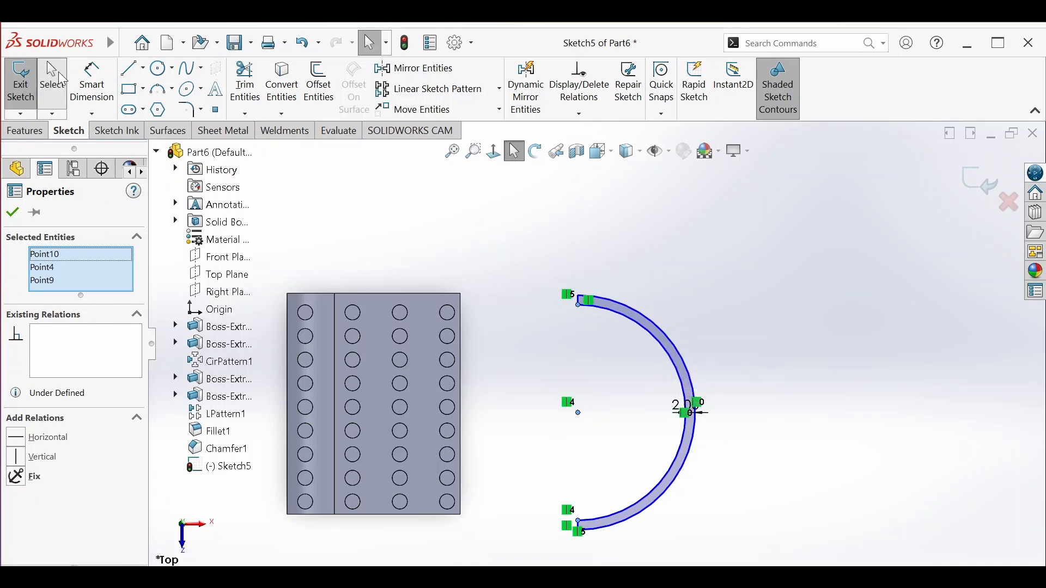
Dimension the outer arc's radius and set it to 15 mm.
left_click(96, 81)
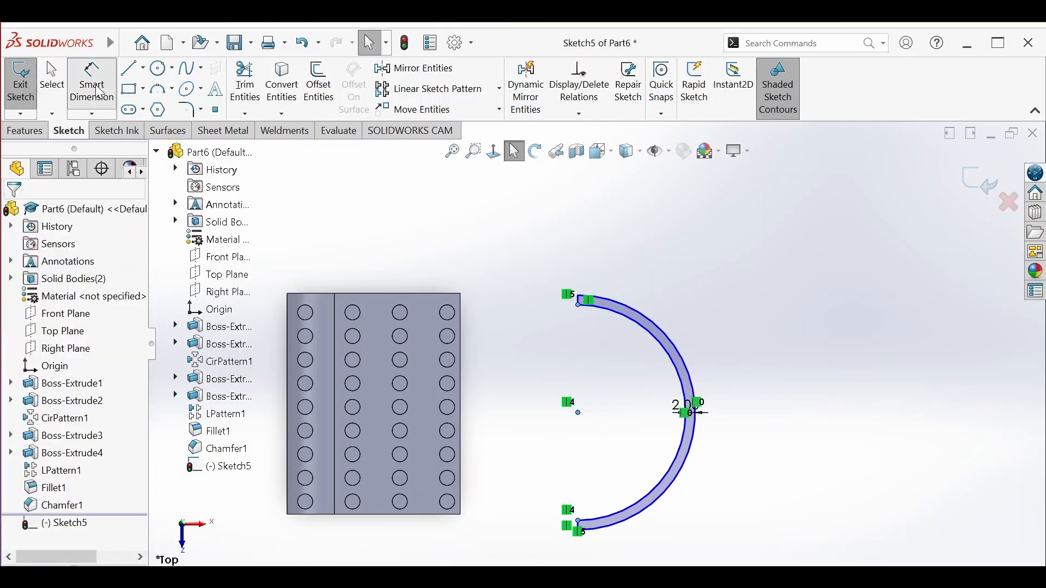
left_click(693, 385)
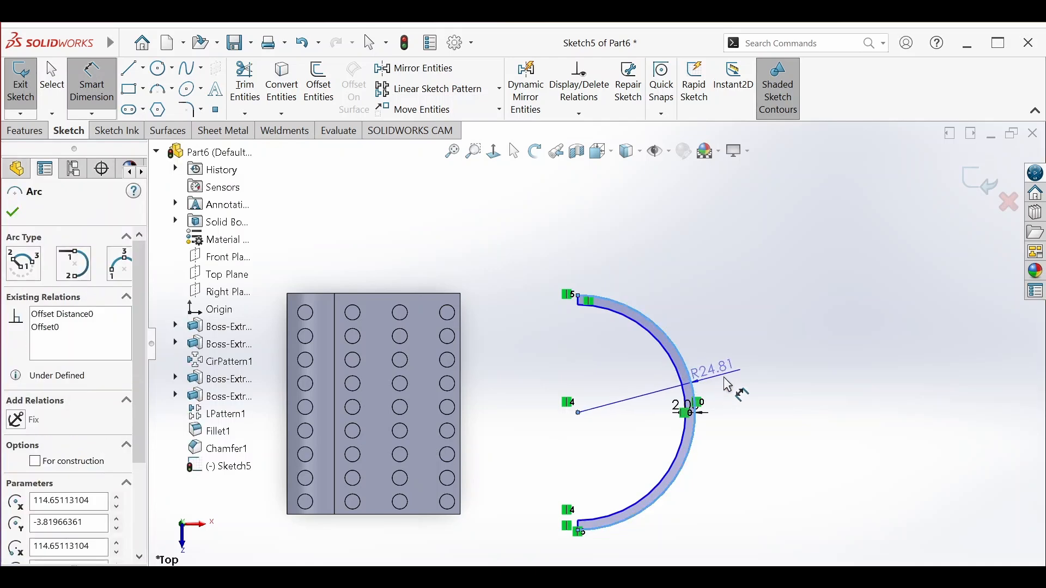
left_click(747, 388)
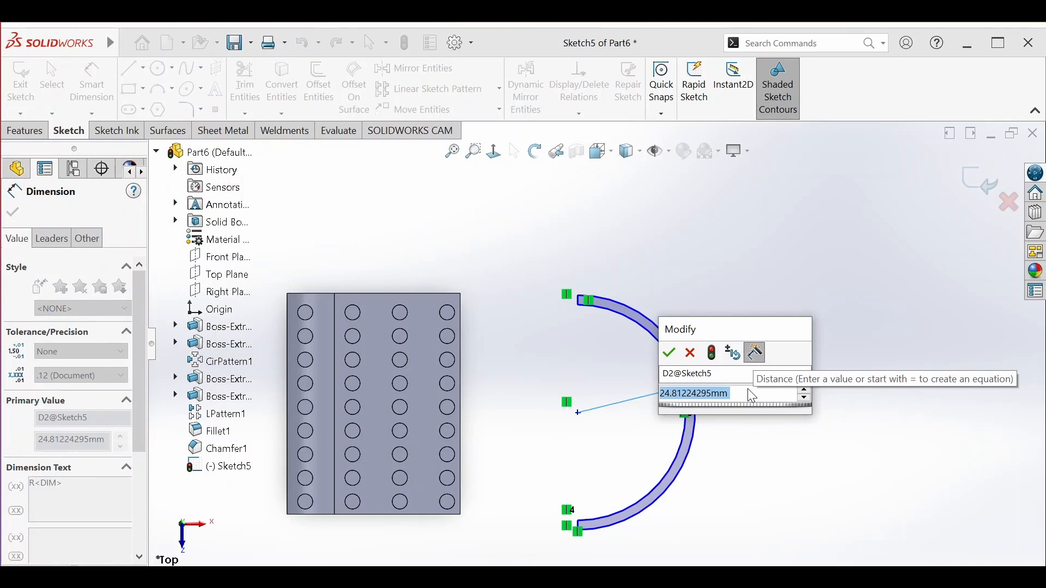
type("30")
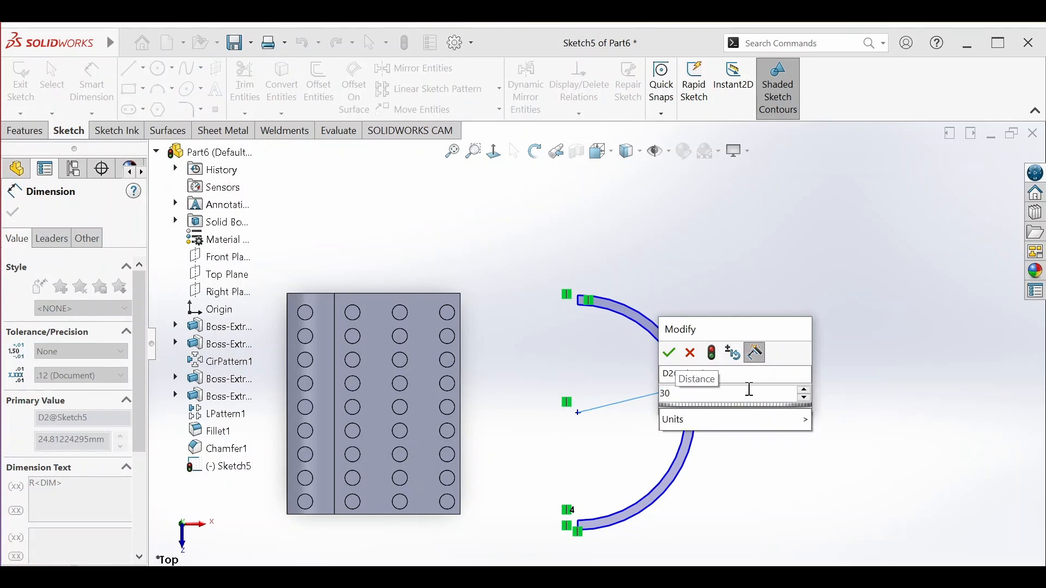
key("BackSpace")
key("BackSpace")
type("15")
key("Return")
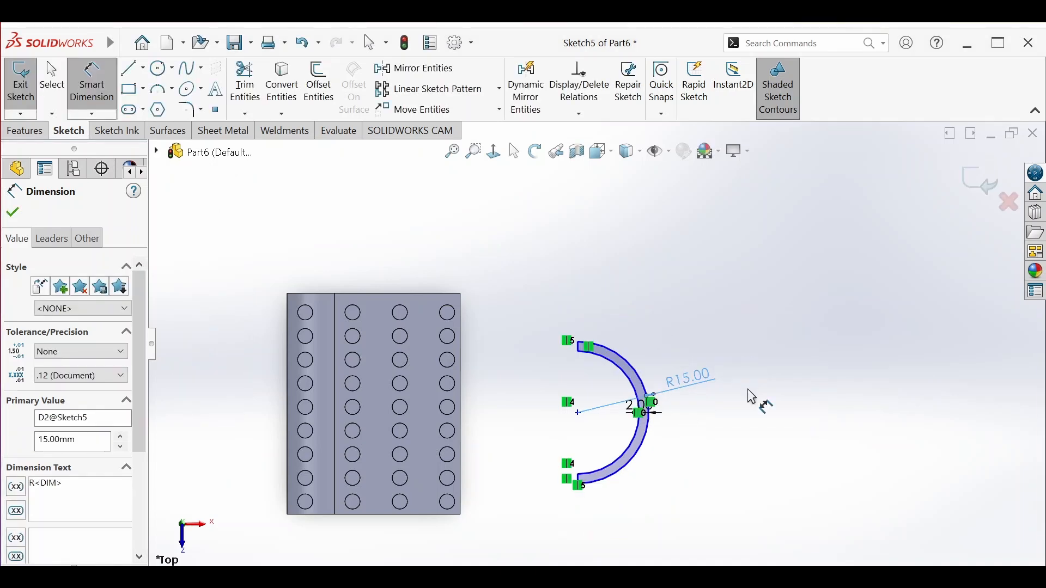
Try to dimension the short vertical line at the profile's upper end.
scroll(612, 443, "down", 2)
scroll(556, 401, "down", 2)
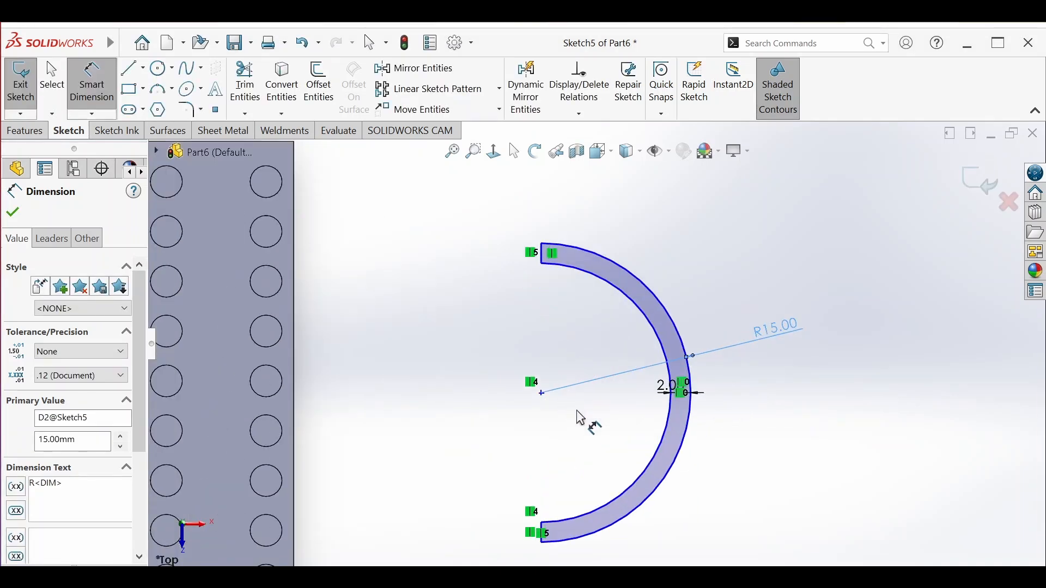
scroll(580, 418, "down", 1)
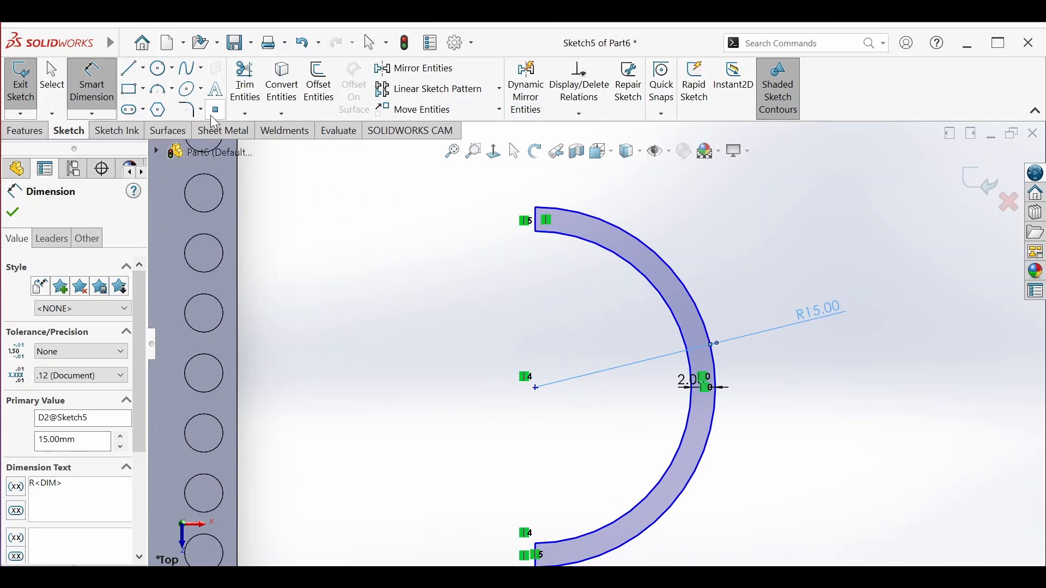
left_click(537, 224)
left_click(535, 220)
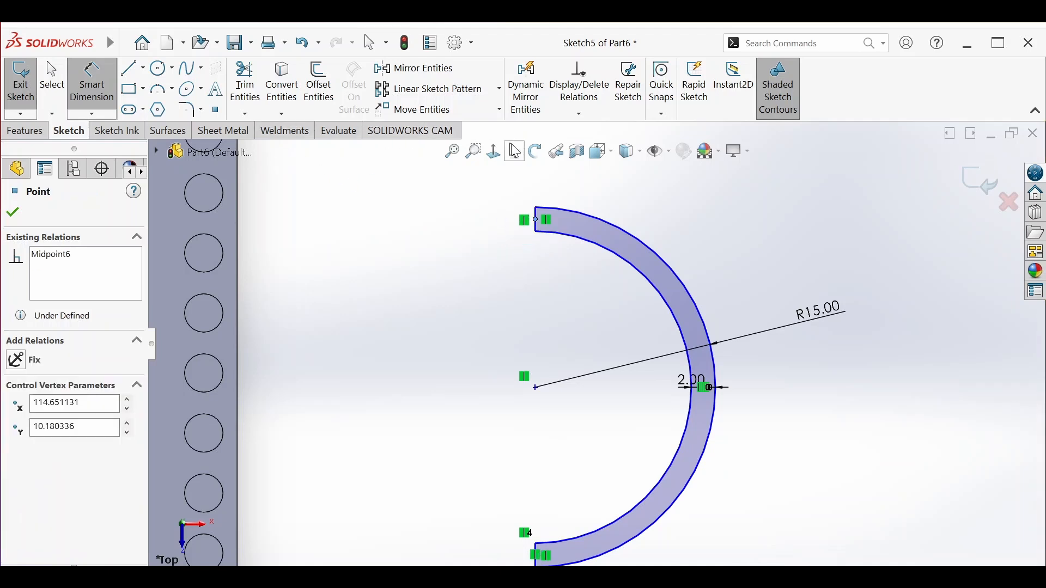
key("Escape")
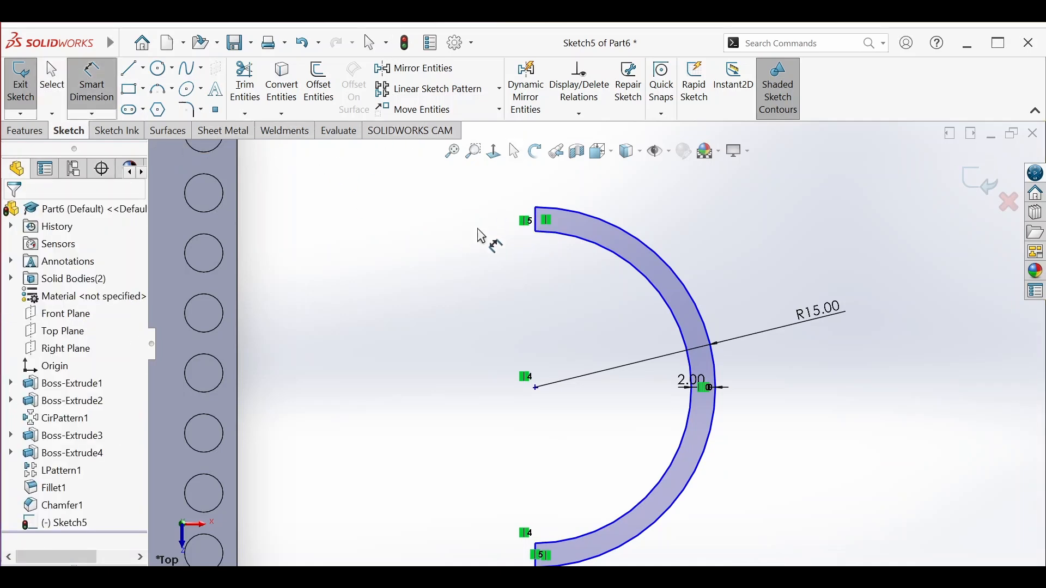
left_click(537, 226)
left_click(490, 231)
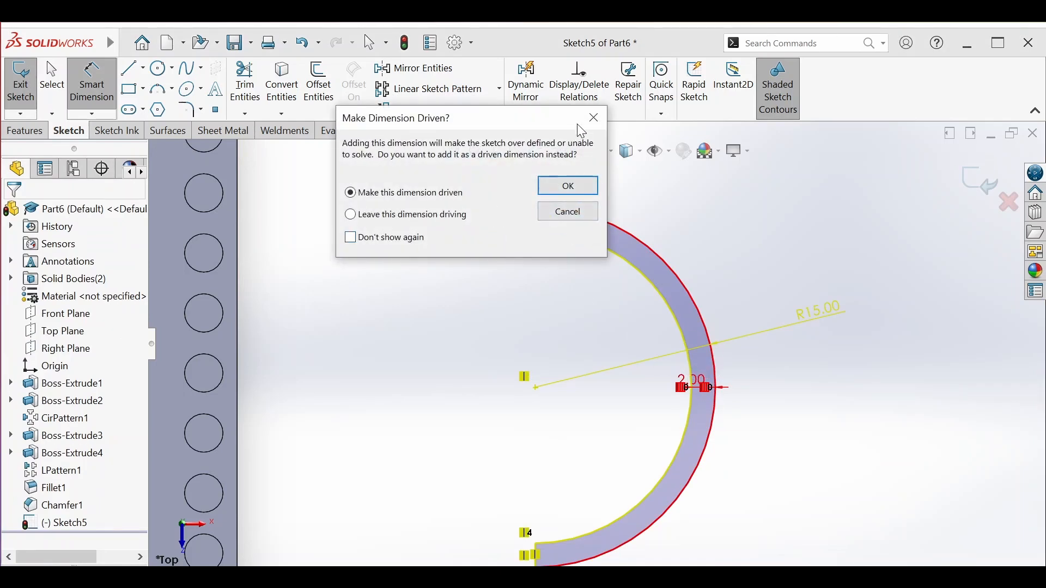
left_click(594, 117)
scroll(556, 415, "up", 2)
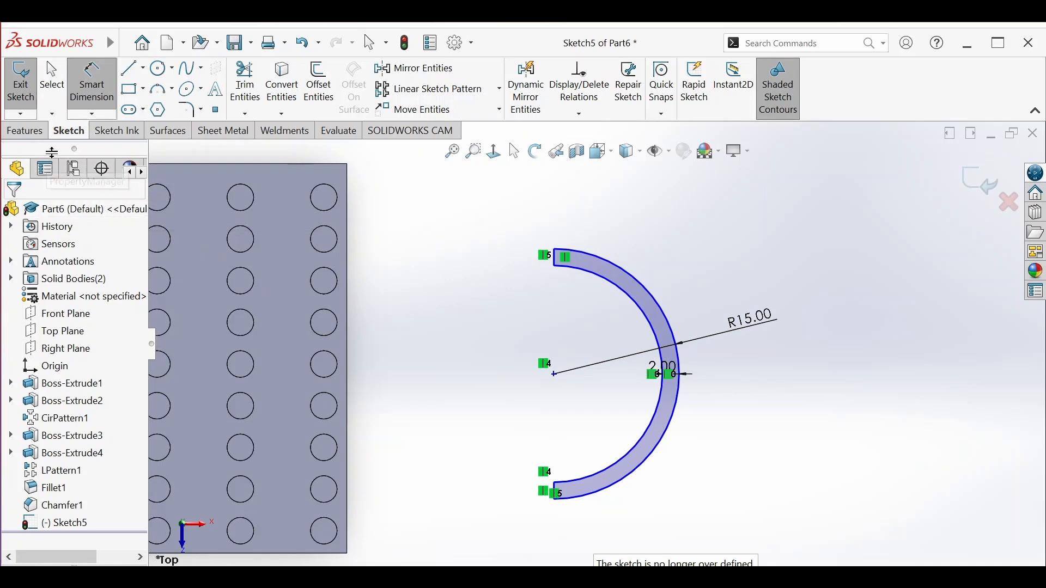
Extrude the arc profile as a Blind boss 55 mm deep from the sketch plane.
left_click(36, 134)
left_click(27, 102)
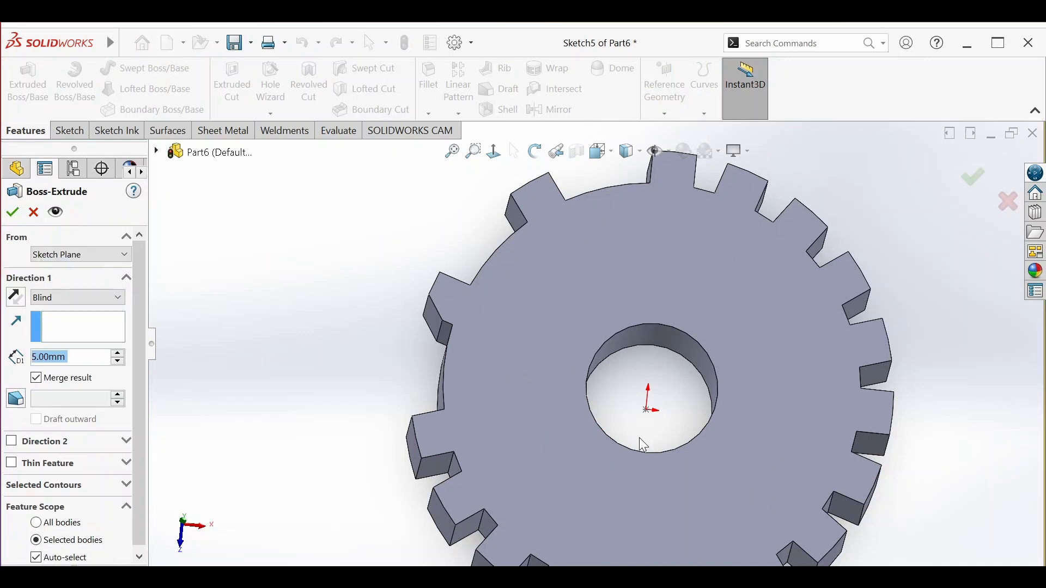
scroll(433, 401, "up", 8)
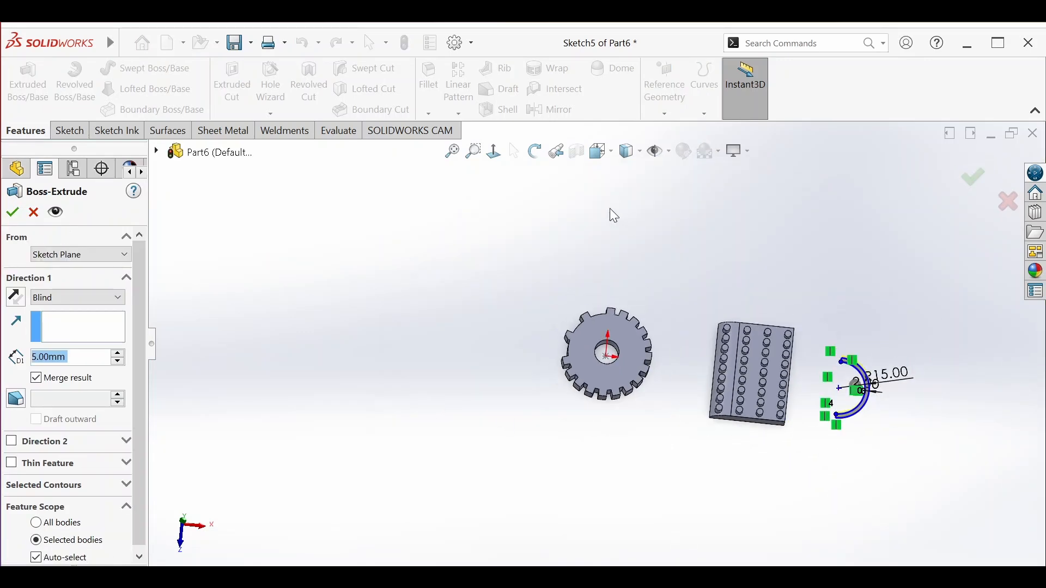
left_click(535, 152)
left_click_drag(752, 374, 631, 350)
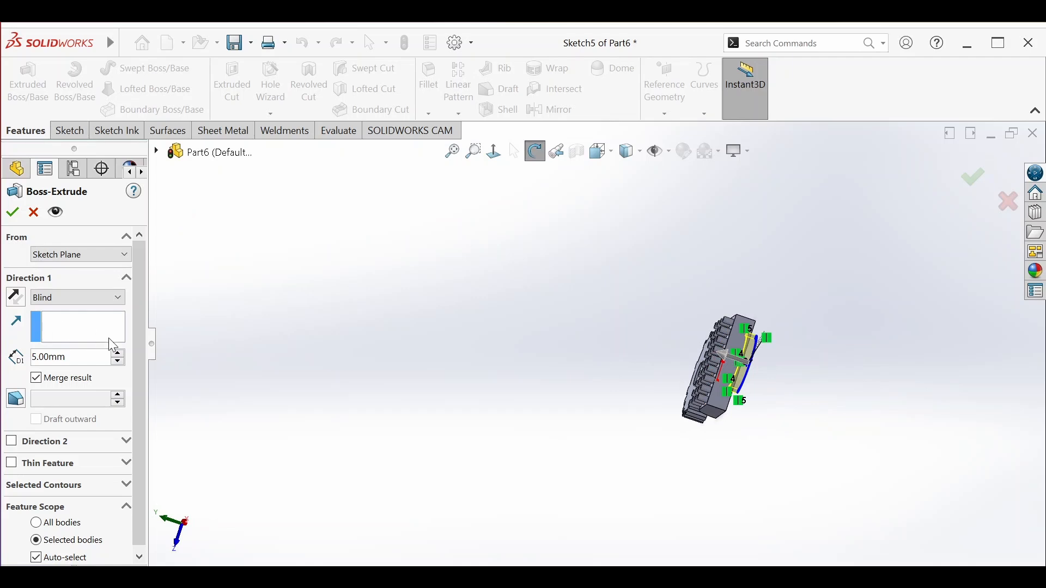
left_click(119, 353)
left_click(118, 353)
left_click(119, 353)
left_click(118, 353)
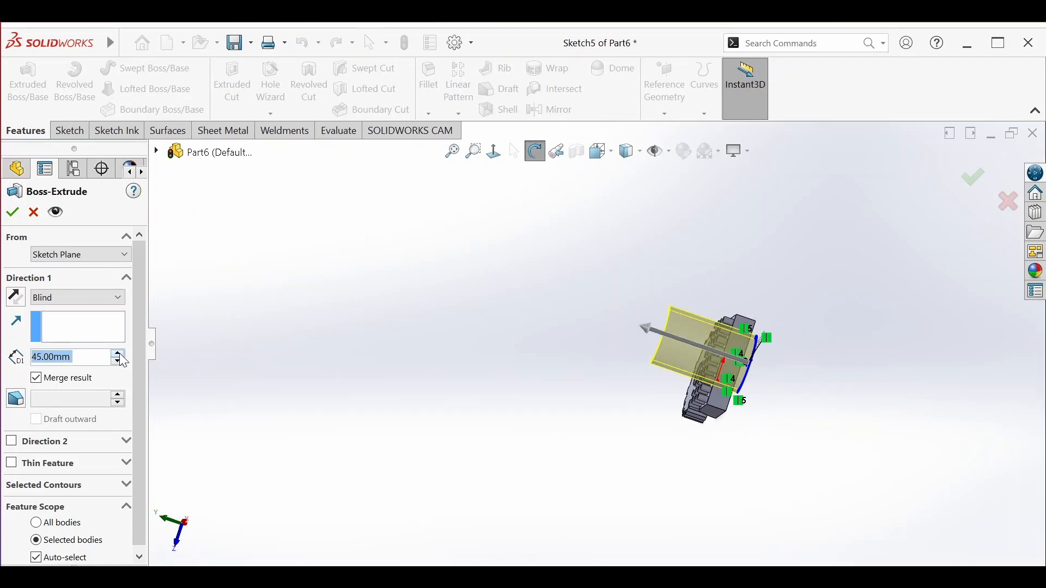
left_click(119, 354)
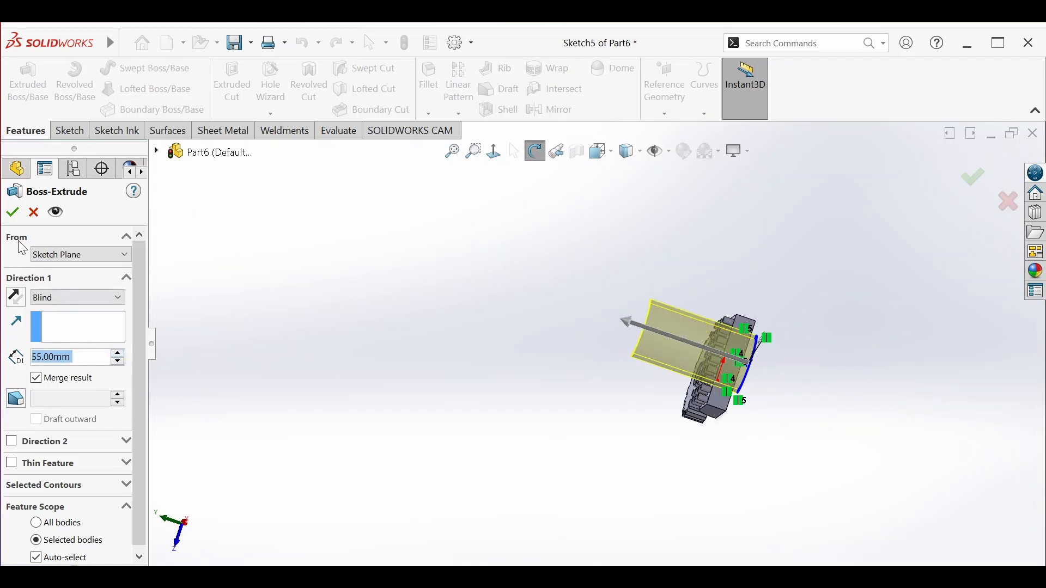
left_click(12, 213)
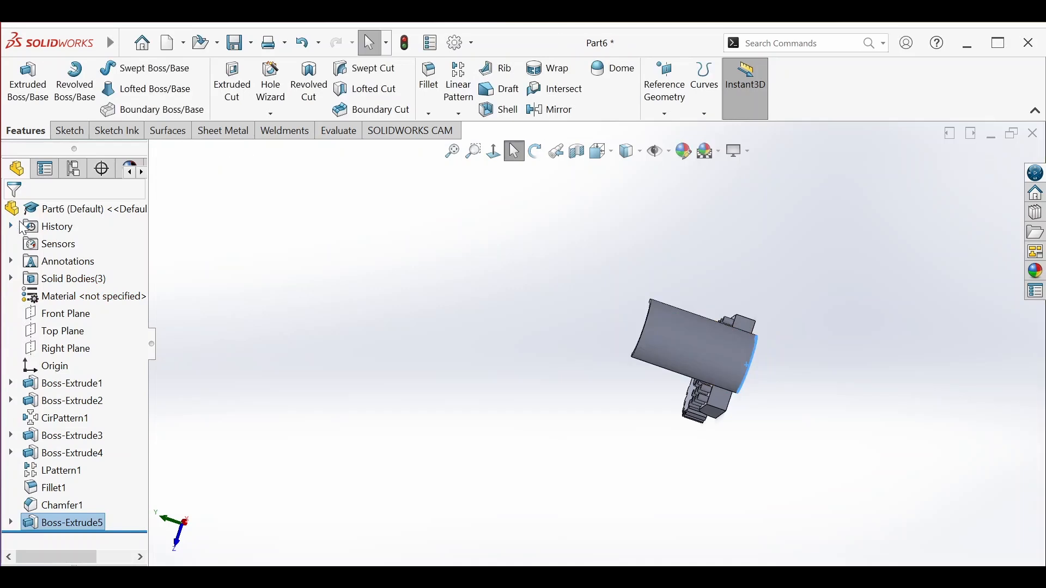
left_click(535, 150)
left_click_drag(507, 282, 615, 262)
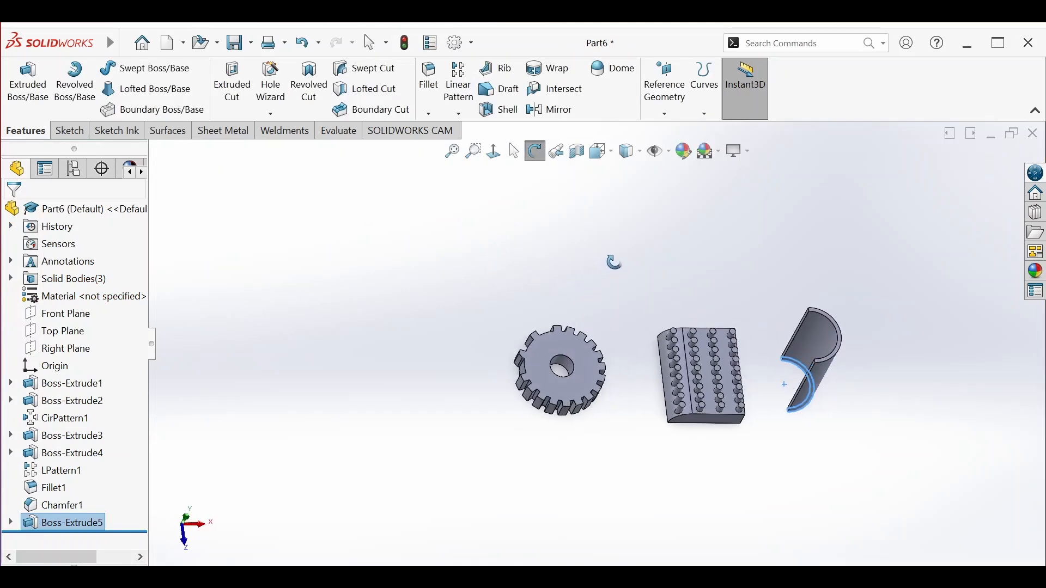
Try to mirror the half-pipe extrusion as a feature about one of its flat lengthwise faces.
left_click(553, 111)
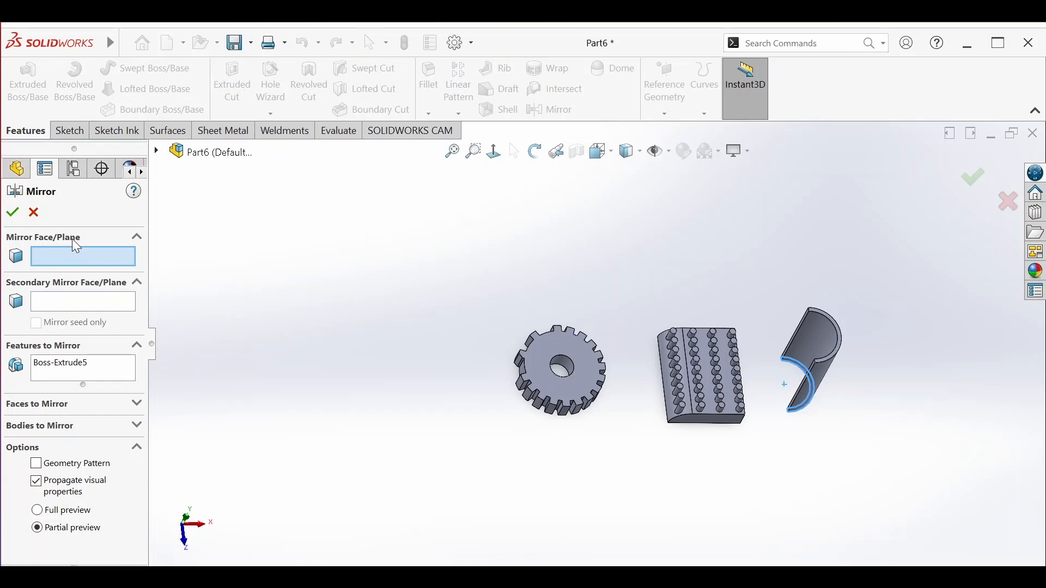
scroll(817, 393, "down", 5)
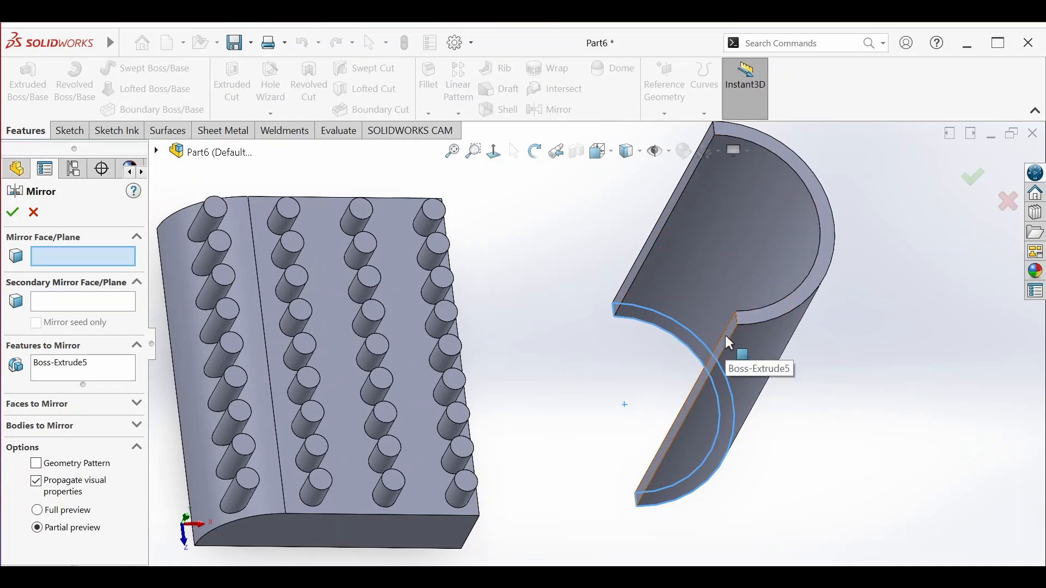
left_click(726, 338)
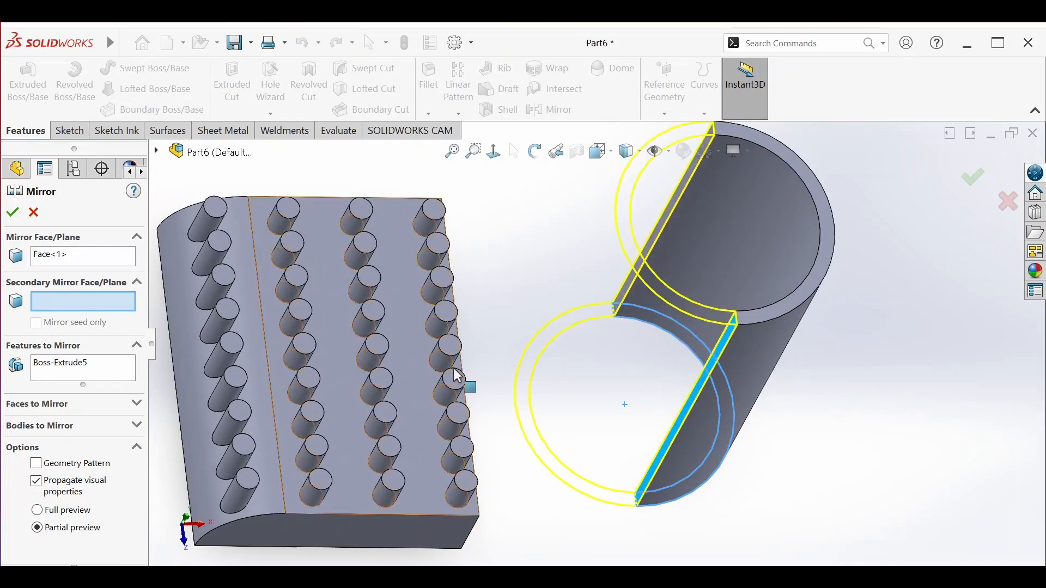
scroll(436, 381, "up", 2)
scroll(420, 404, "up", 3)
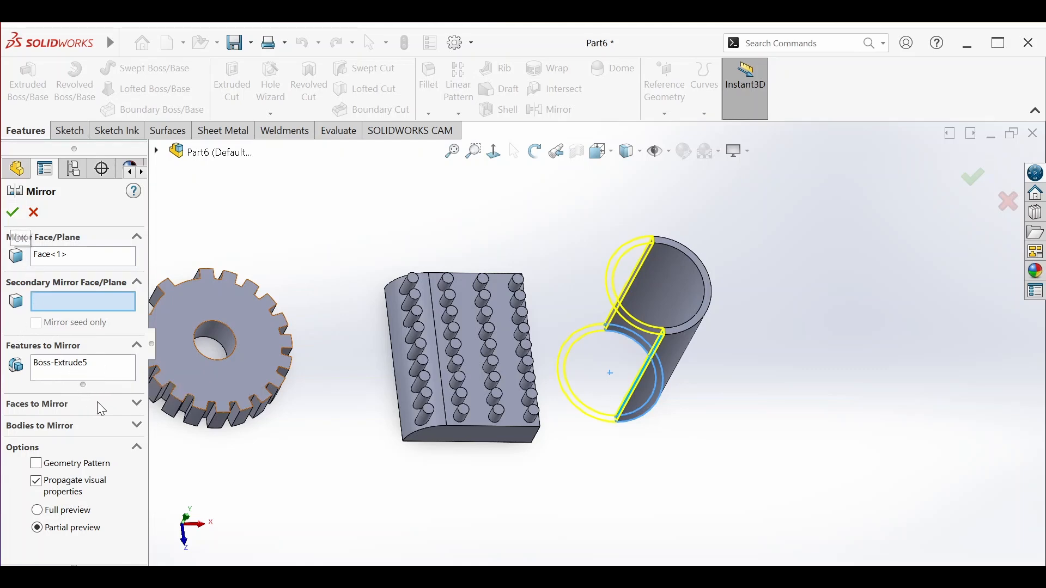
left_click(13, 213)
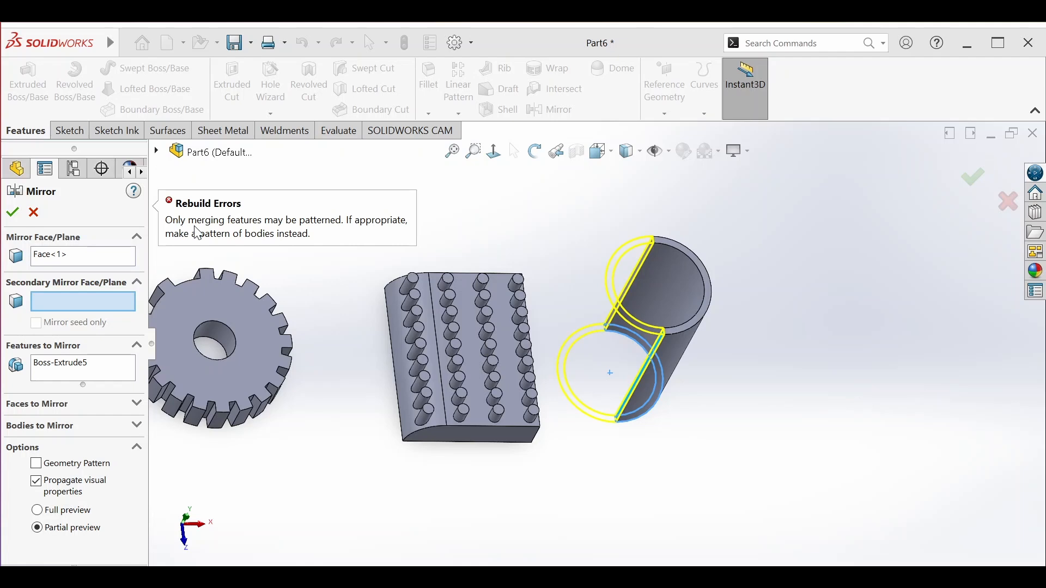
Replace the feature selection with the half-pipe body and mirror that body about the chosen face into a full tube.
left_click(82, 366)
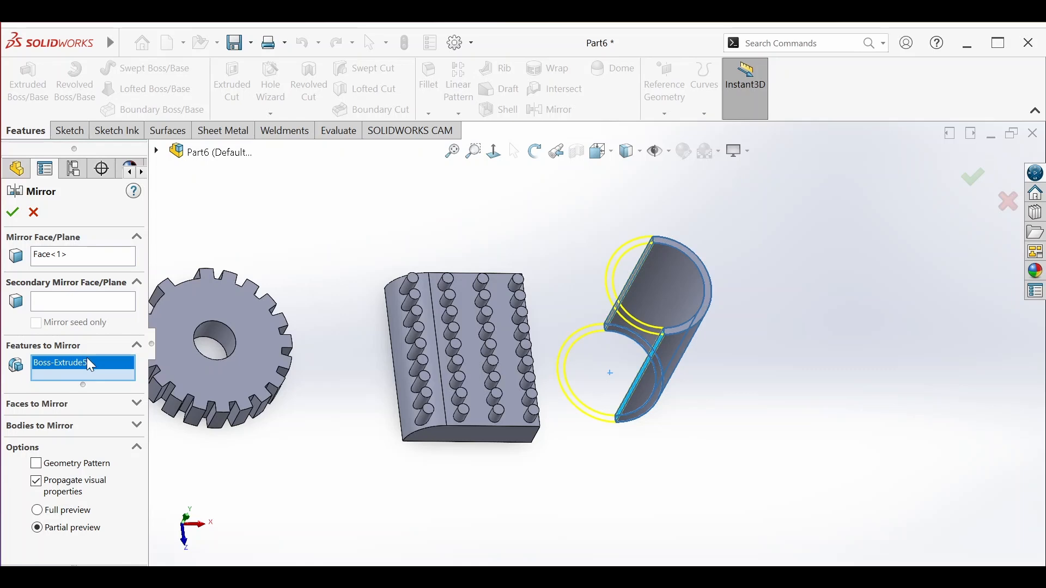
right_click(88, 360)
left_click(113, 370)
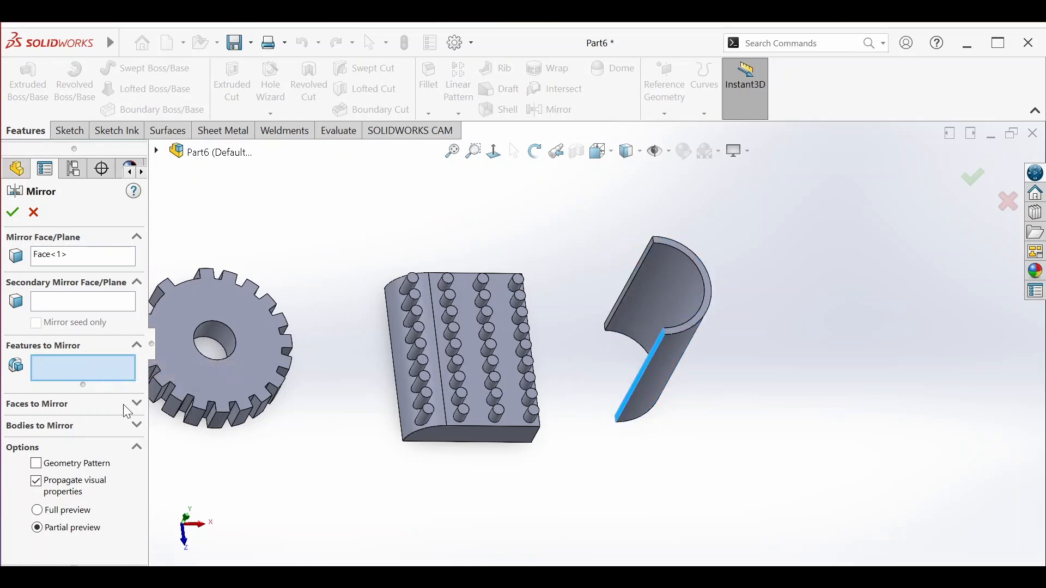
left_click(137, 426)
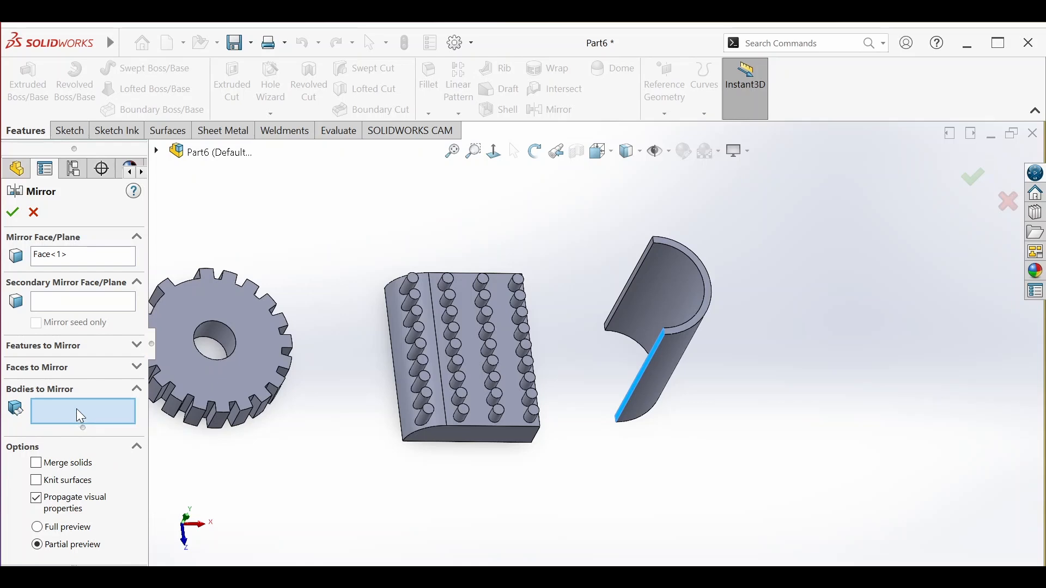
left_click(670, 266)
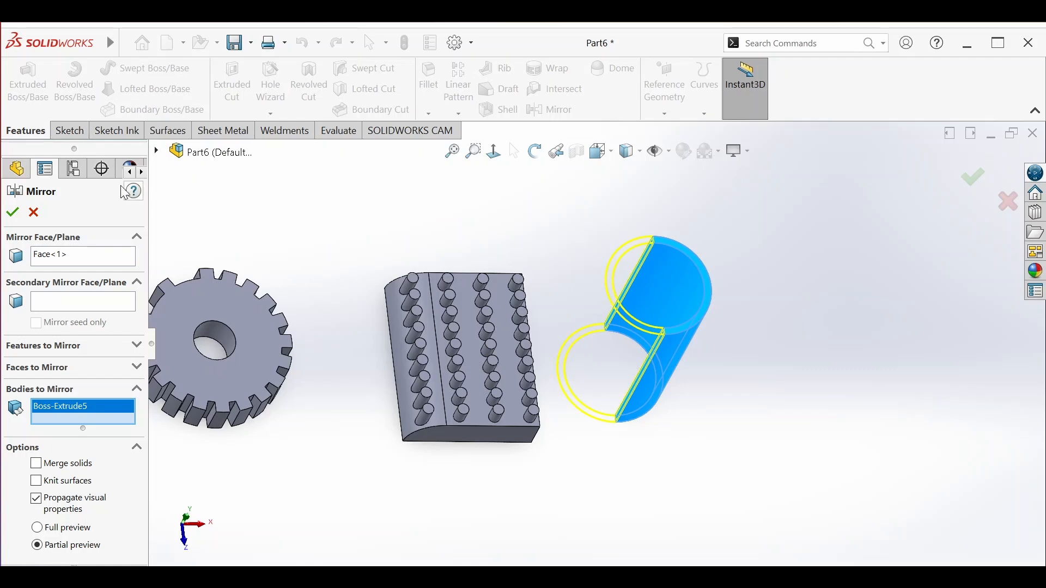
left_click(12, 213)
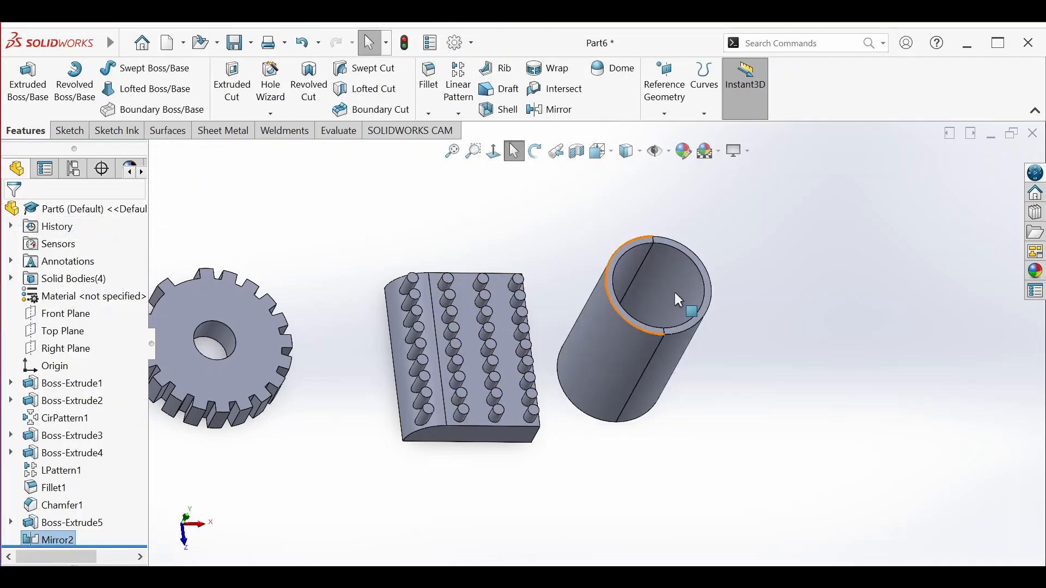
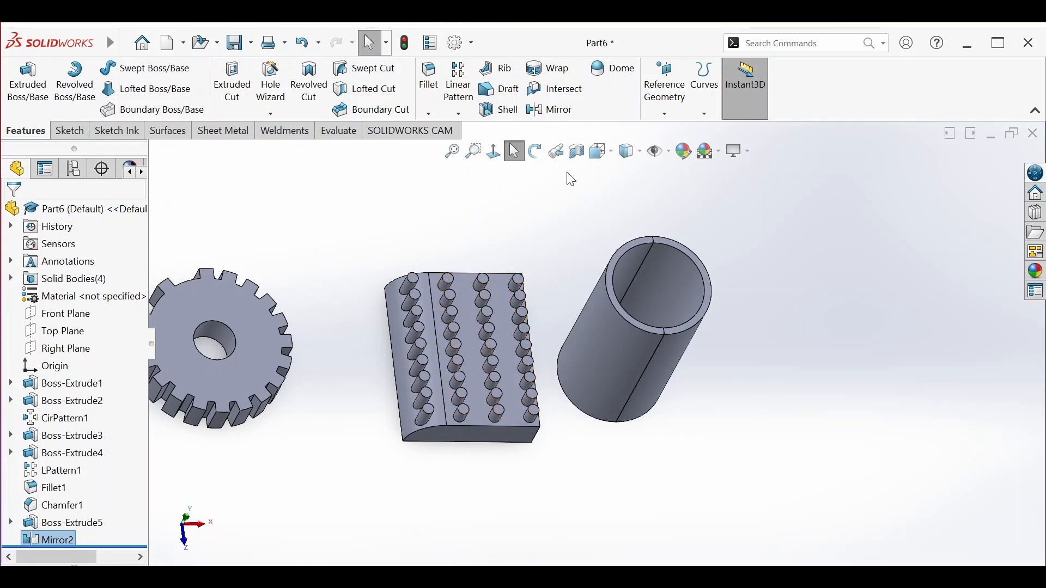
Shell the bossed block to a 2 mm wall thickness, removing the end face with the rounded corner.
left_click(536, 151)
left_click_drag(512, 305, 463, 417)
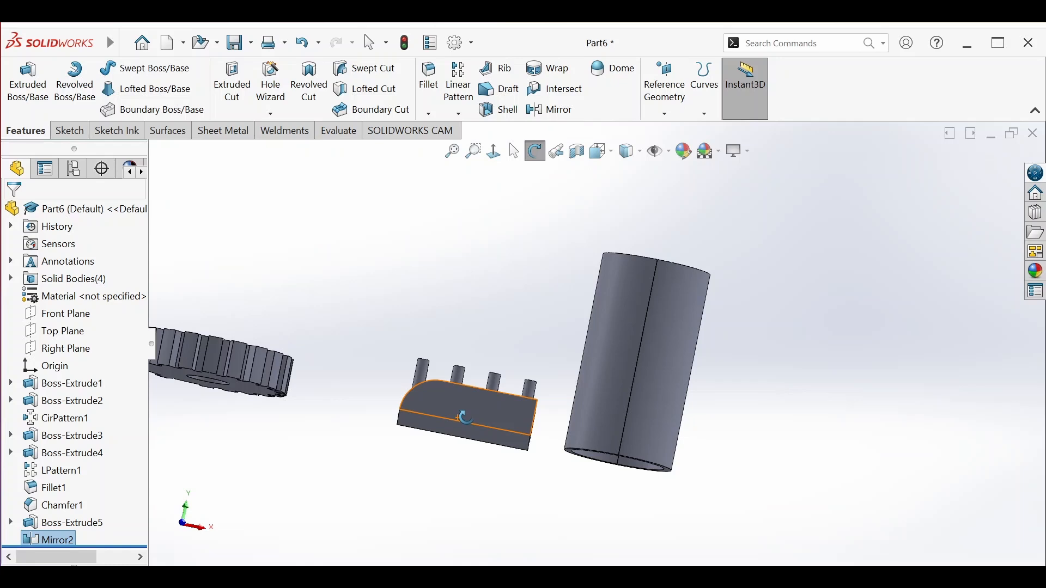
left_click(505, 117)
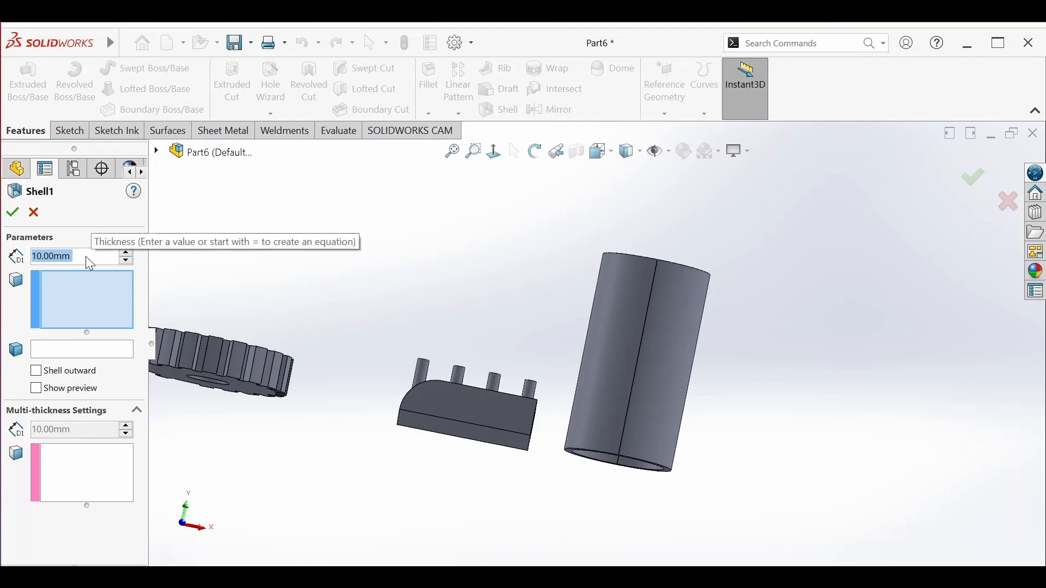
key("BackSpace")
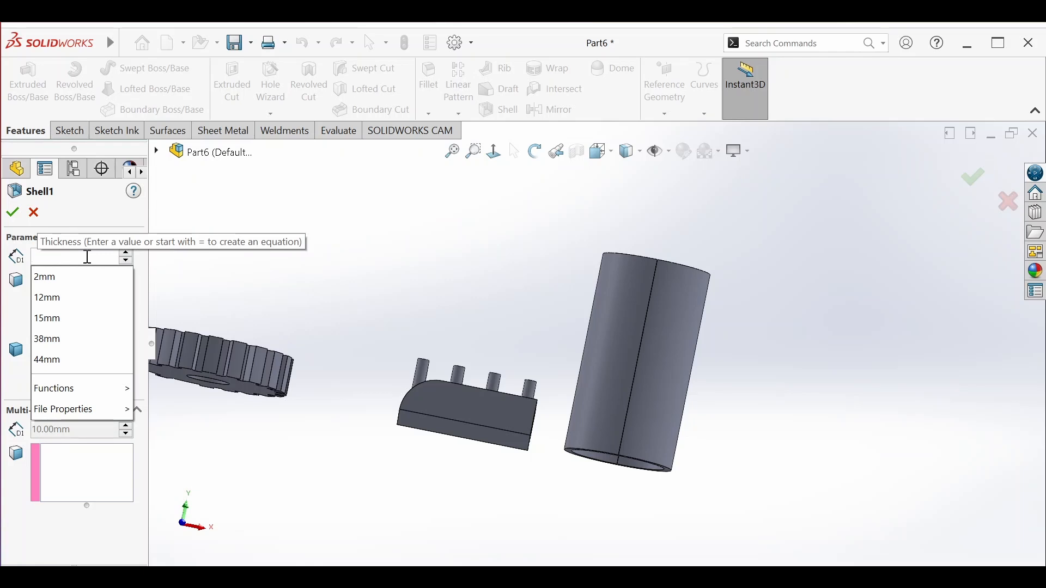
type("2")
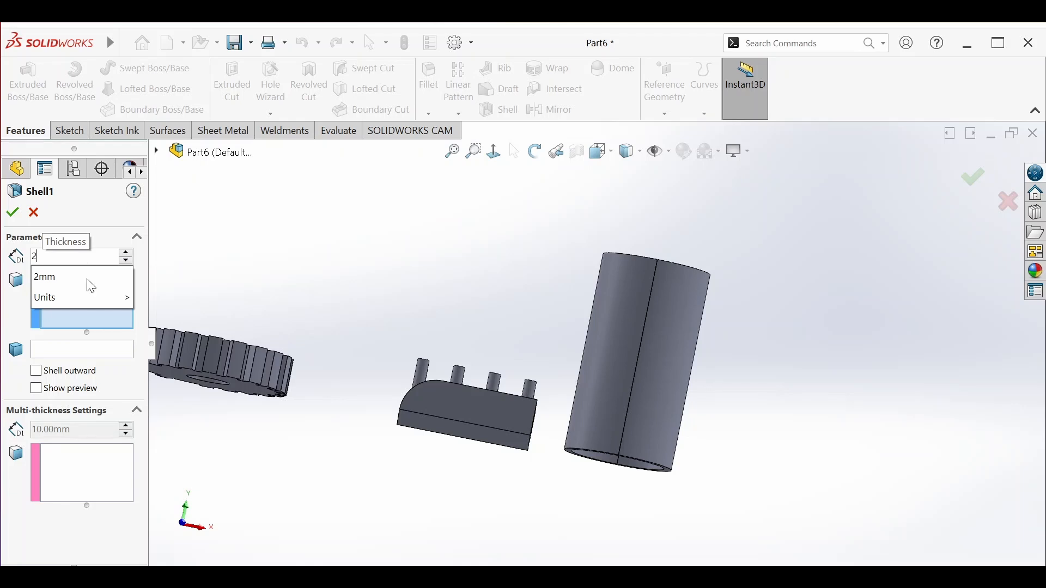
left_click(91, 314)
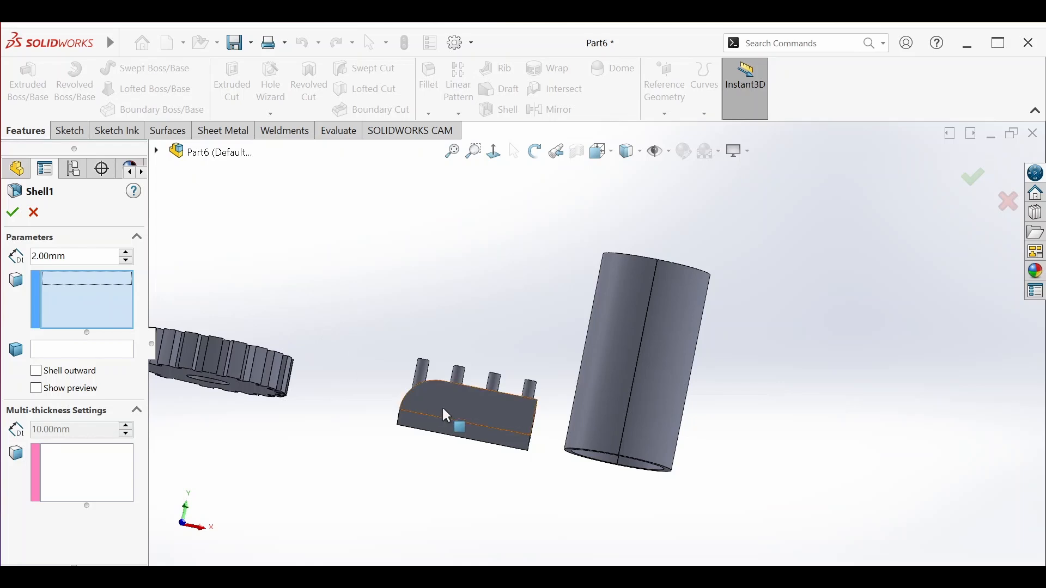
left_click(461, 405)
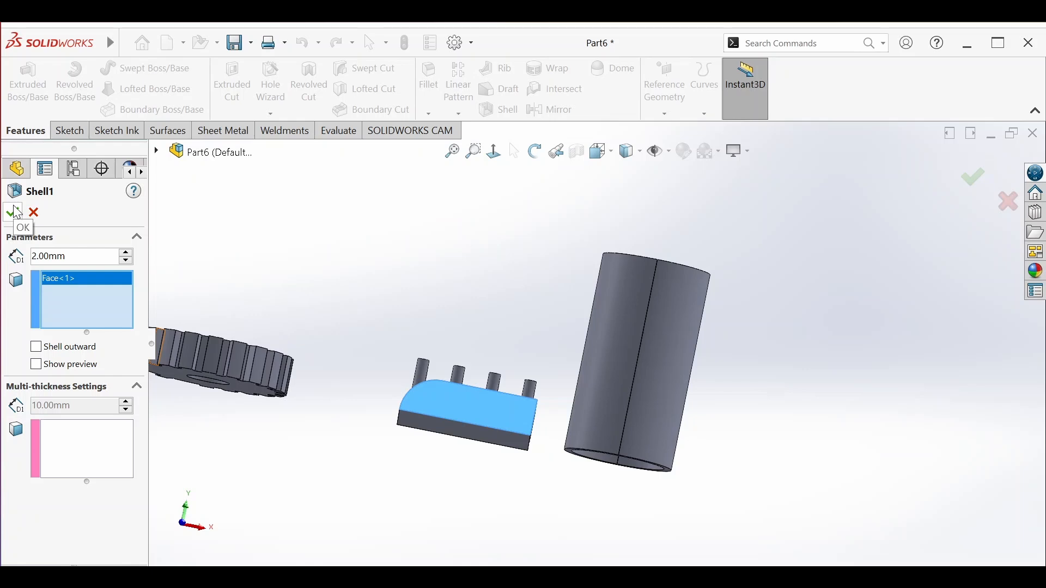
left_click(13, 212)
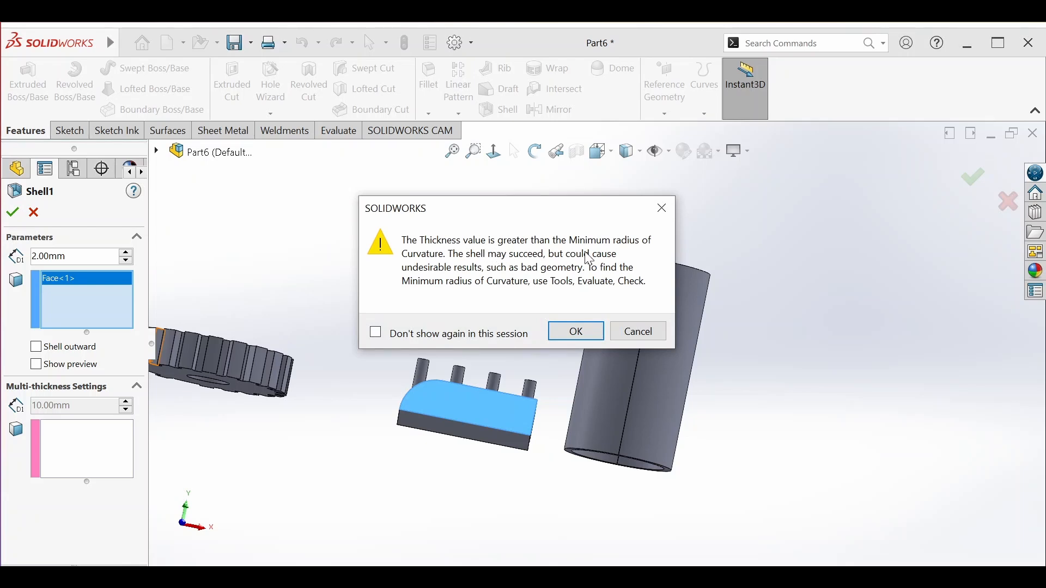
left_click(576, 330)
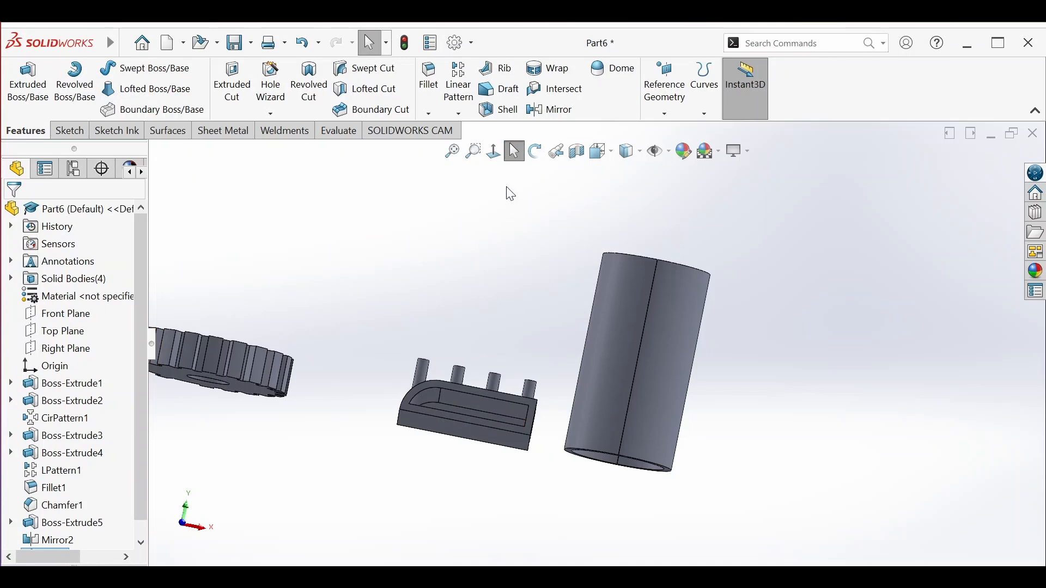
Examine the shelled block's hollow interior from below and its open end.
left_click(531, 154)
left_click_drag(462, 306, 480, 362)
scroll(468, 453, "down", 4)
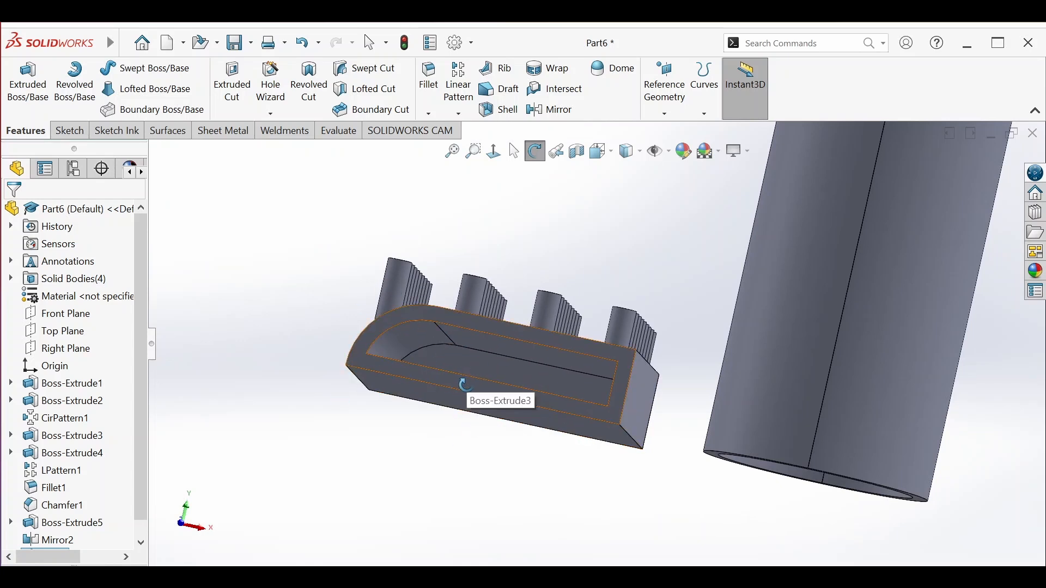
mouse_move(464, 385)
left_mouse_down()
mouse_move(439, 365)
mouse_move(448, 401)
mouse_move(484, 403)
mouse_move(461, 397)
left_mouse_up()
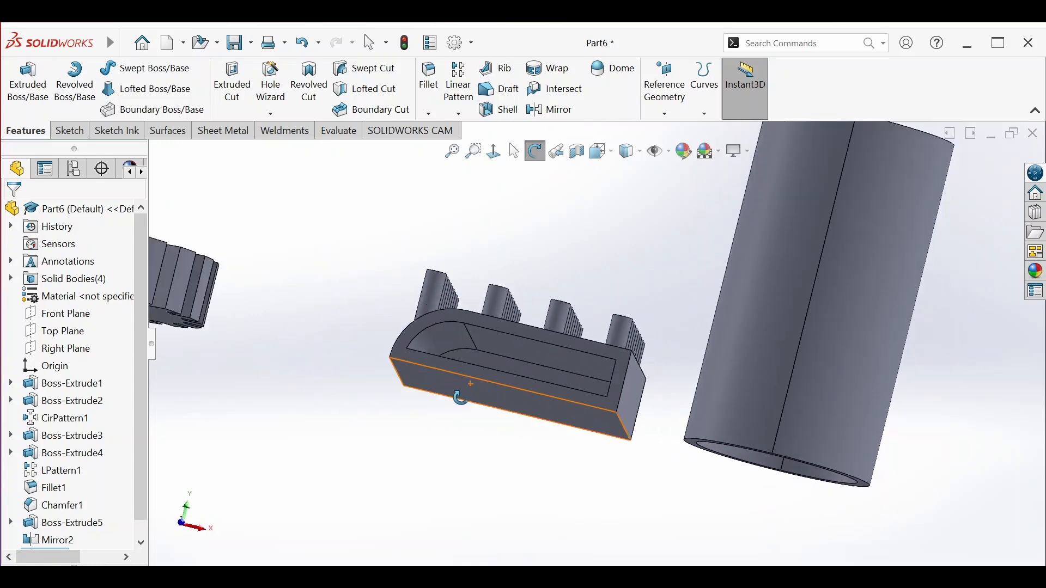
scroll(460, 398, "up", 3)
scroll(505, 420, "up", 3)
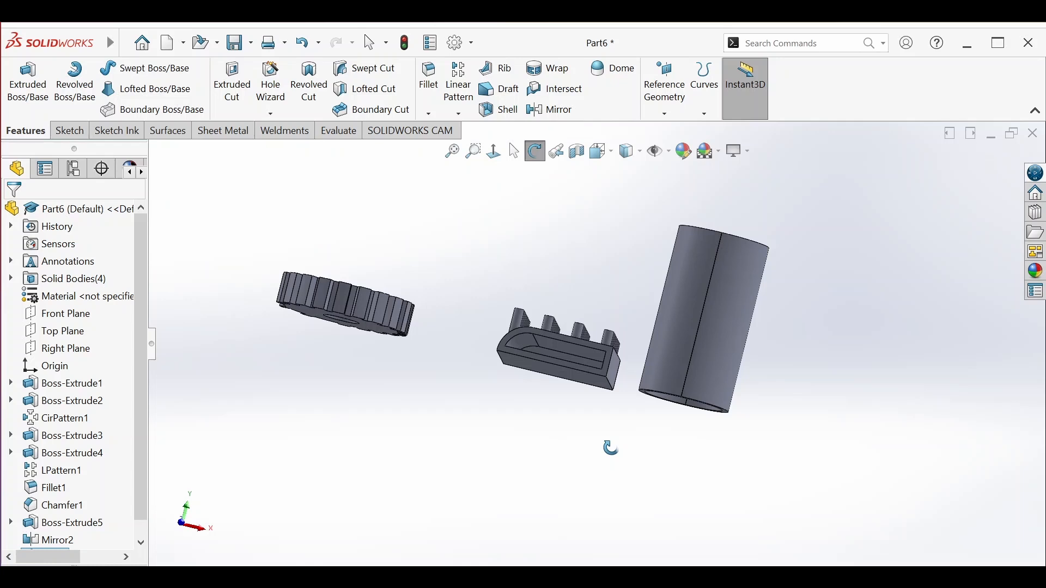
scroll(610, 448, "up", 2)
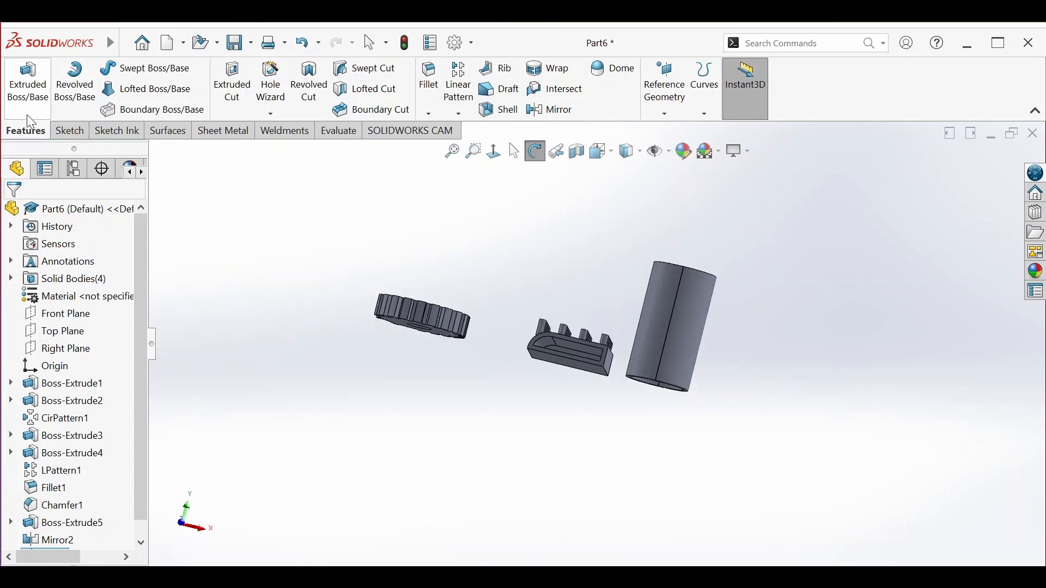
Start a sketch on the Top Plane and draw a horizontal corner rectangle about 42 by 8 mm beyond the tube.
left_click(69, 132)
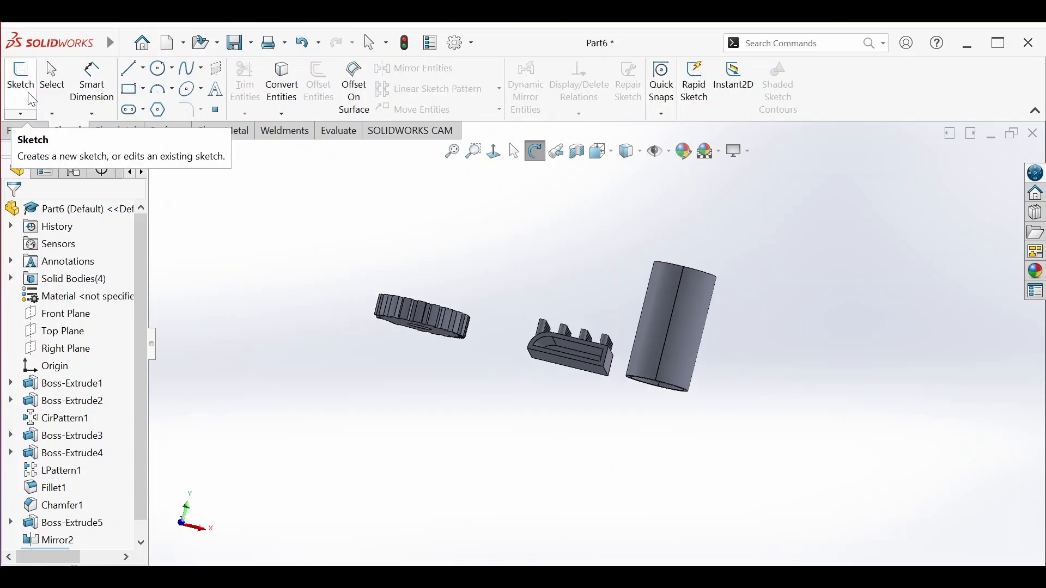
left_click(28, 92)
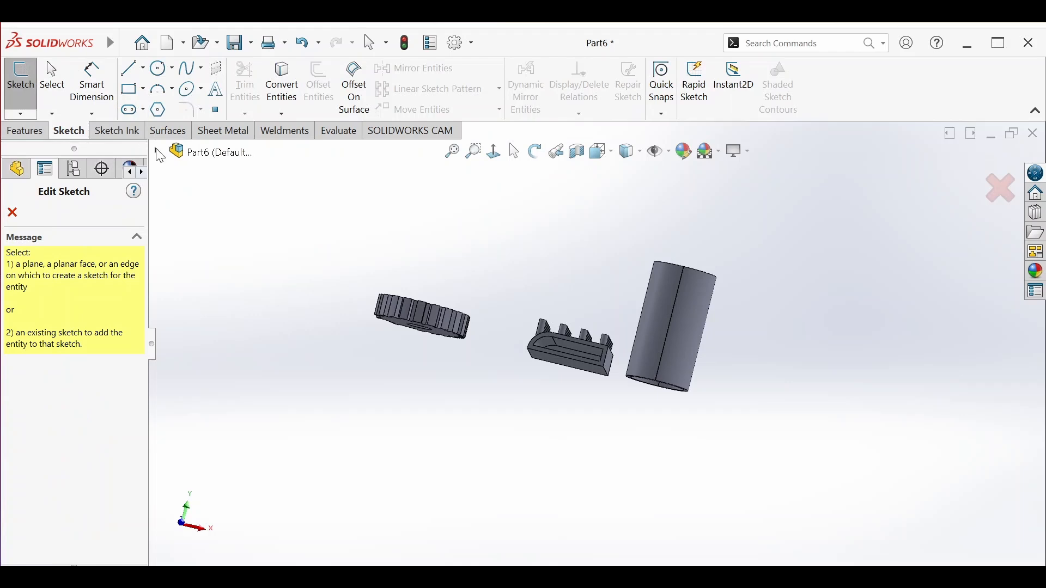
left_click(222, 274)
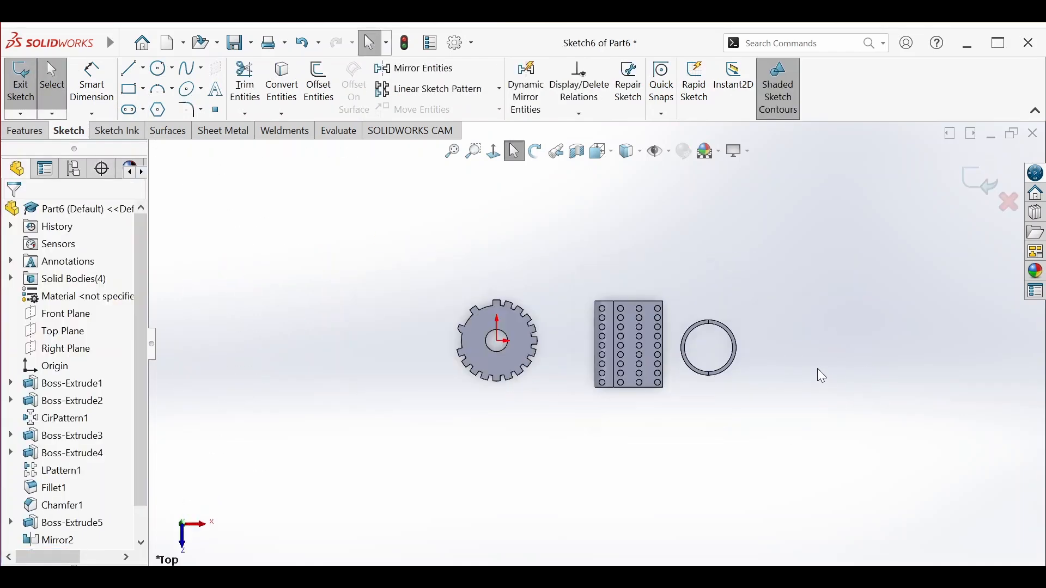
scroll(812, 368, "down", 4)
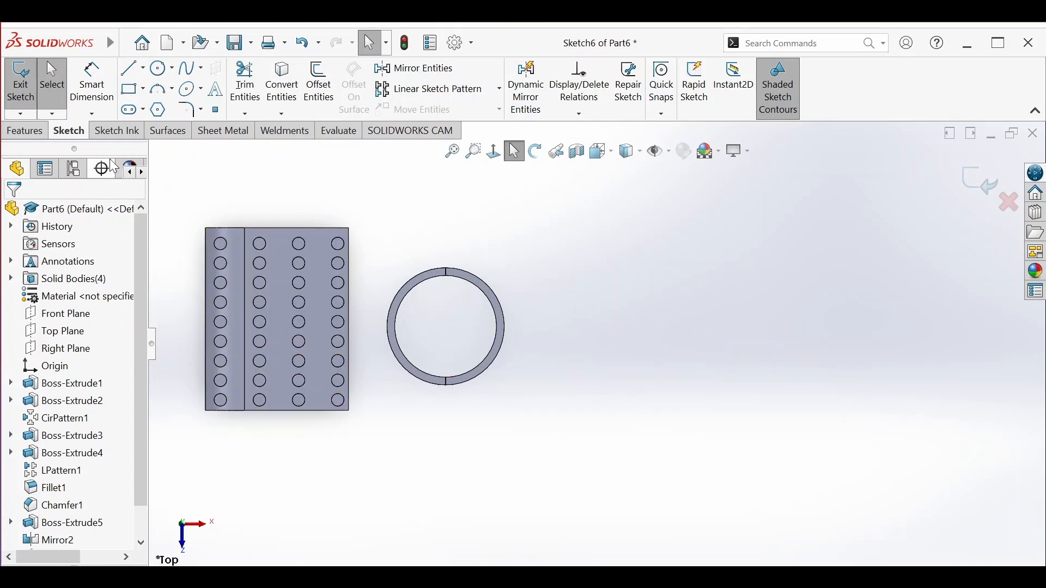
left_click(135, 91)
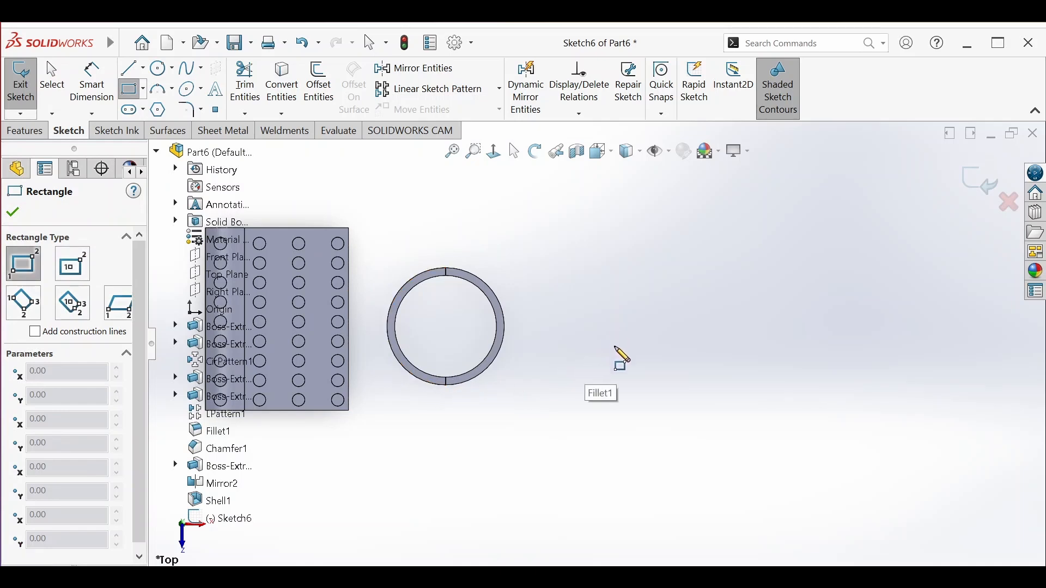
left_click(617, 349)
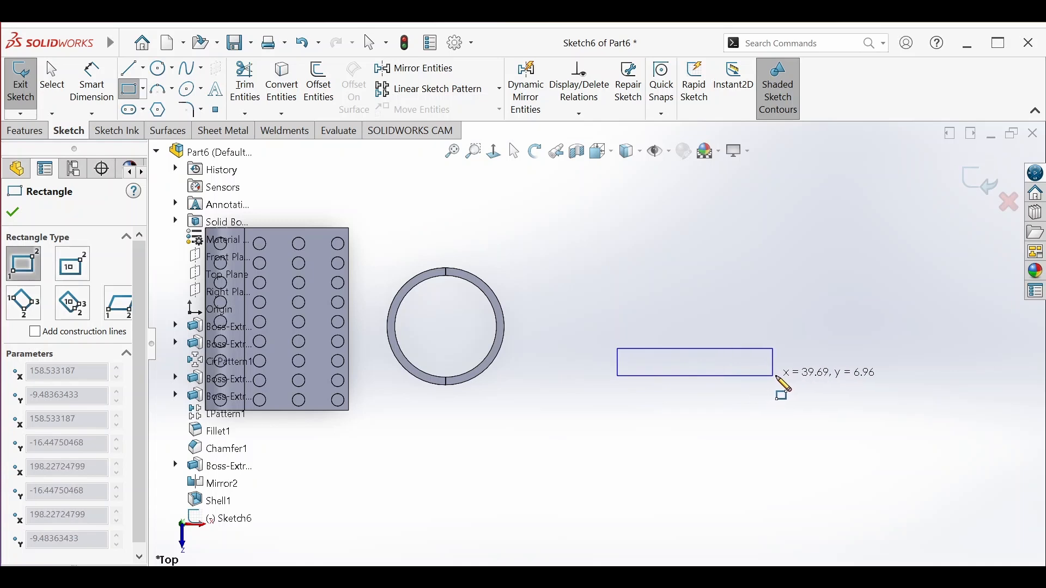
left_click(785, 380)
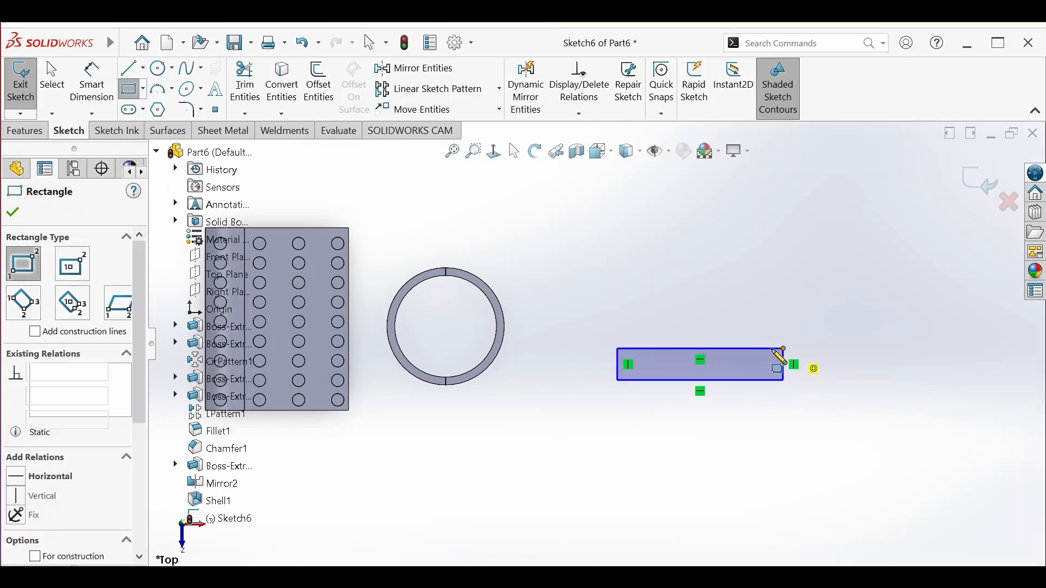
Add a vertical rectangle about 7 by 37 mm on the first one's upper-right corner and trim the shared edge into an L profile.
left_click(784, 348)
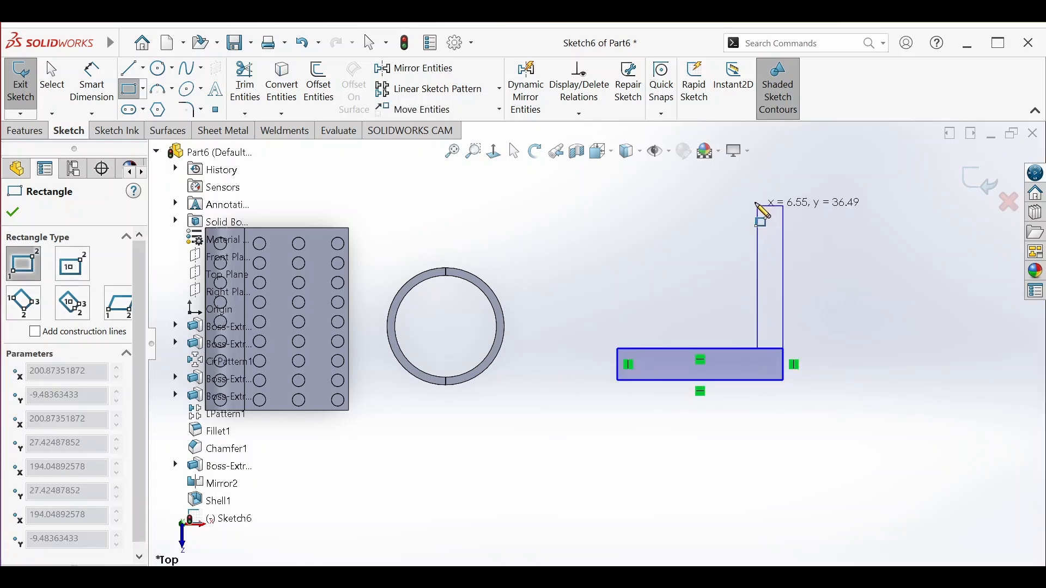
left_click(754, 203)
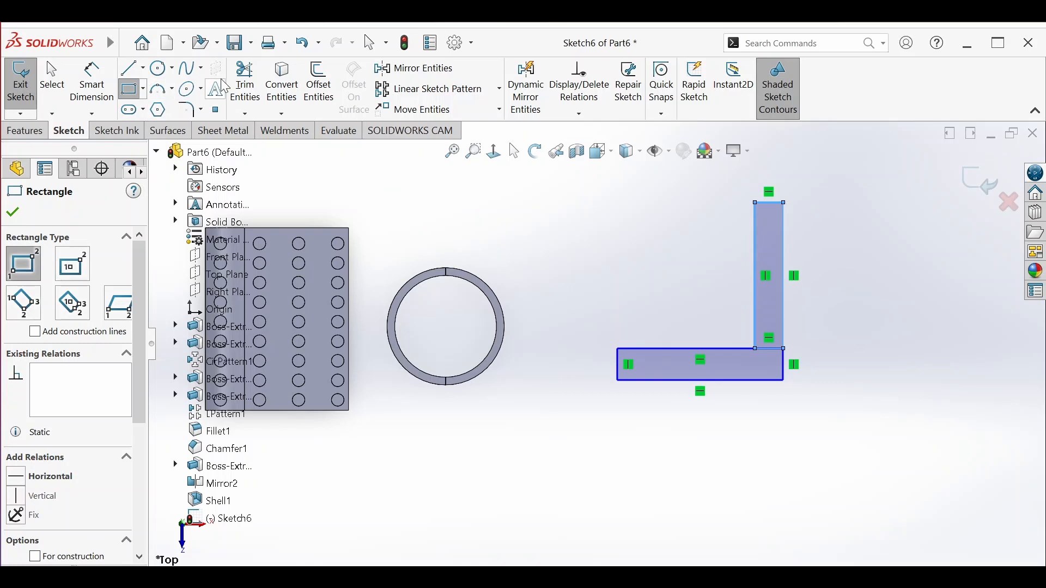
left_click(245, 87)
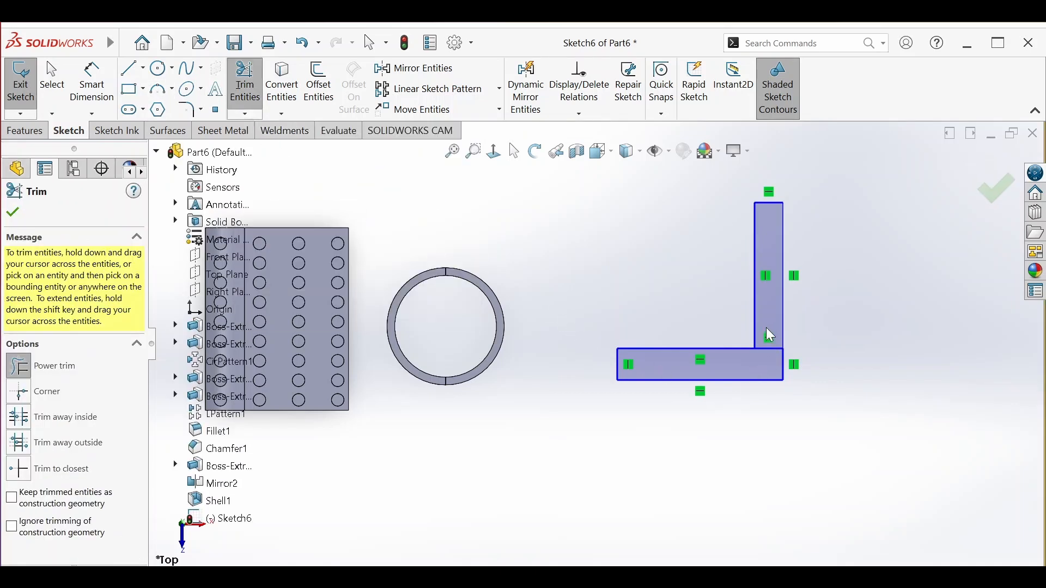
left_click_drag(767, 331, 764, 355)
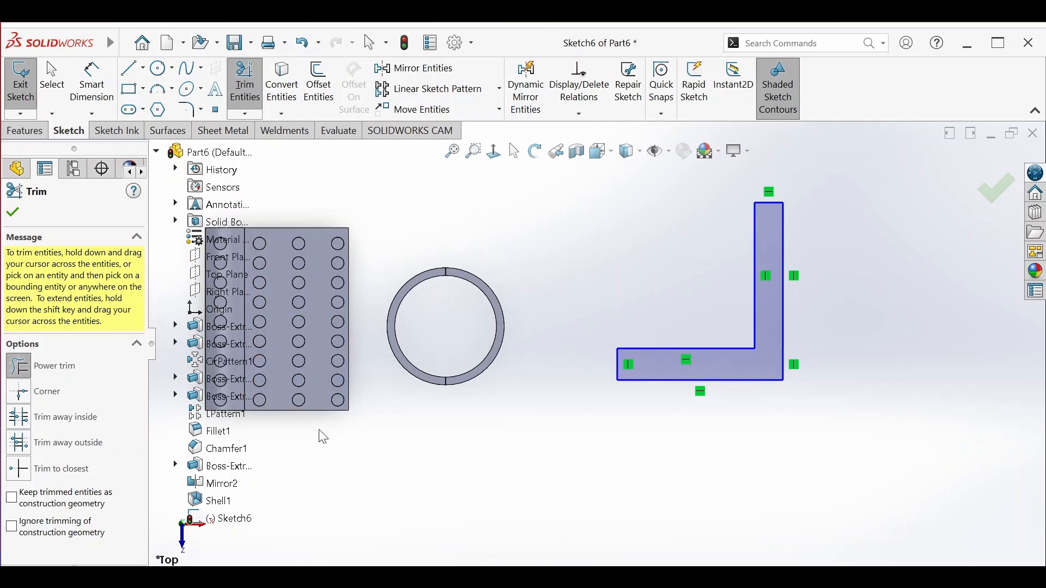
Extrude the L-shaped profile as a blind boss 55 mm deep.
left_click(20, 85)
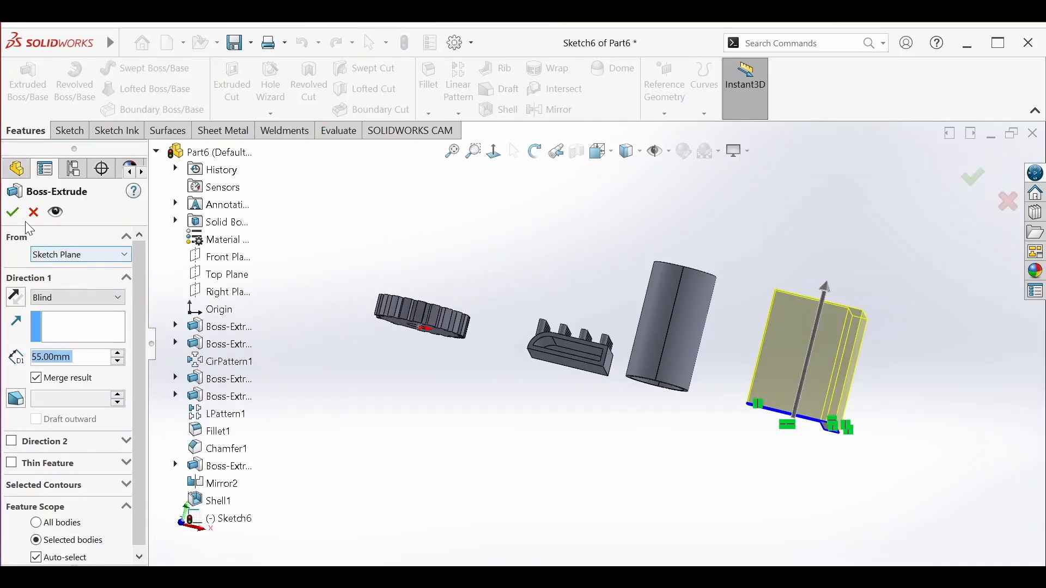
left_click(13, 212)
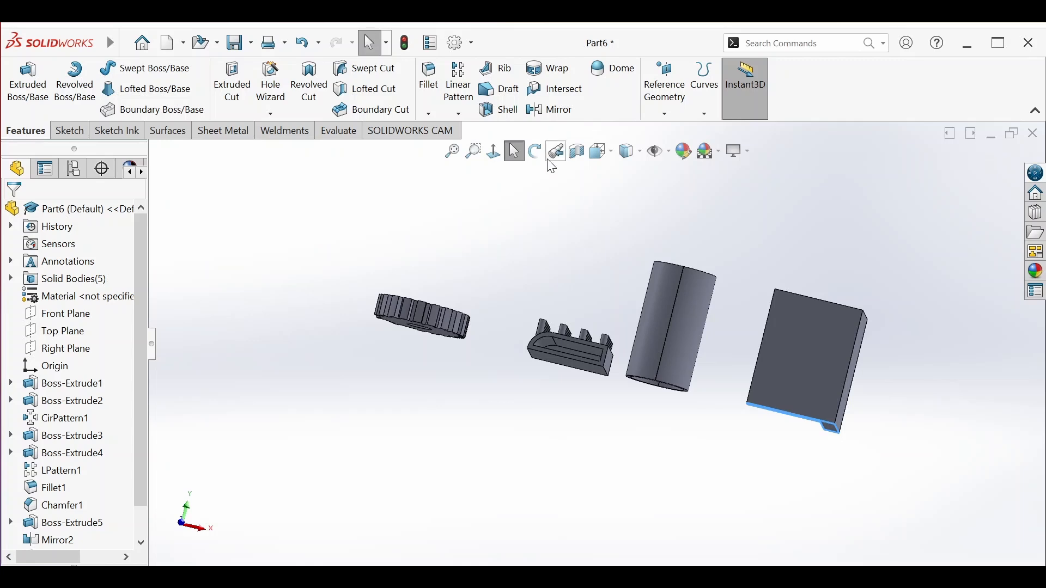
Create a reference plane offset 27 mm from the L-shaped end face, flipped so that it lies inside the bracket.
left_click(534, 152)
left_click_drag(567, 266, 661, 418)
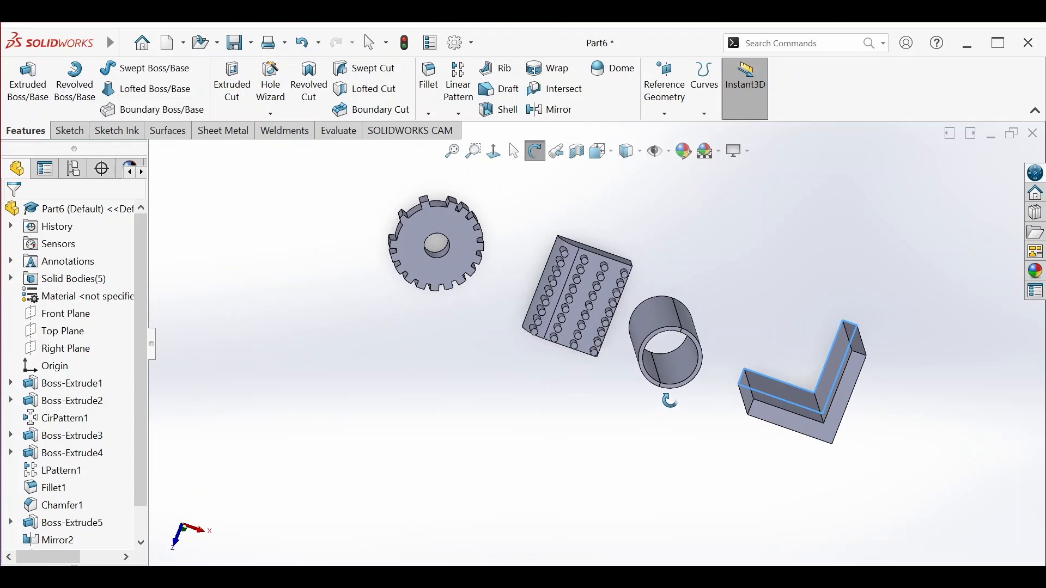
left_click_drag(670, 402, 668, 415)
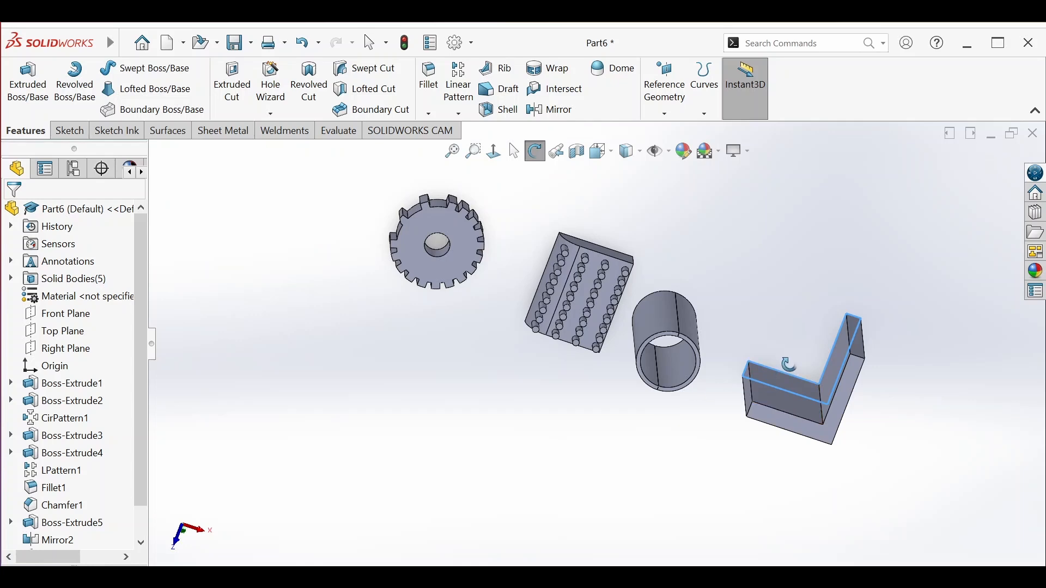
mouse_move(832, 379)
left_mouse_down()
mouse_move(838, 370)
mouse_move(833, 382)
left_mouse_up()
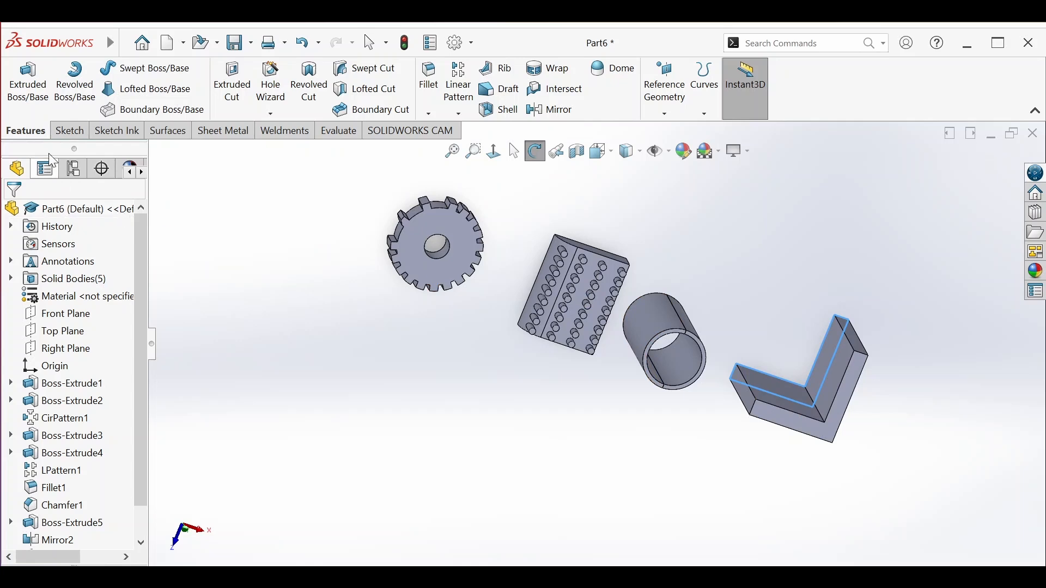
left_click(666, 114)
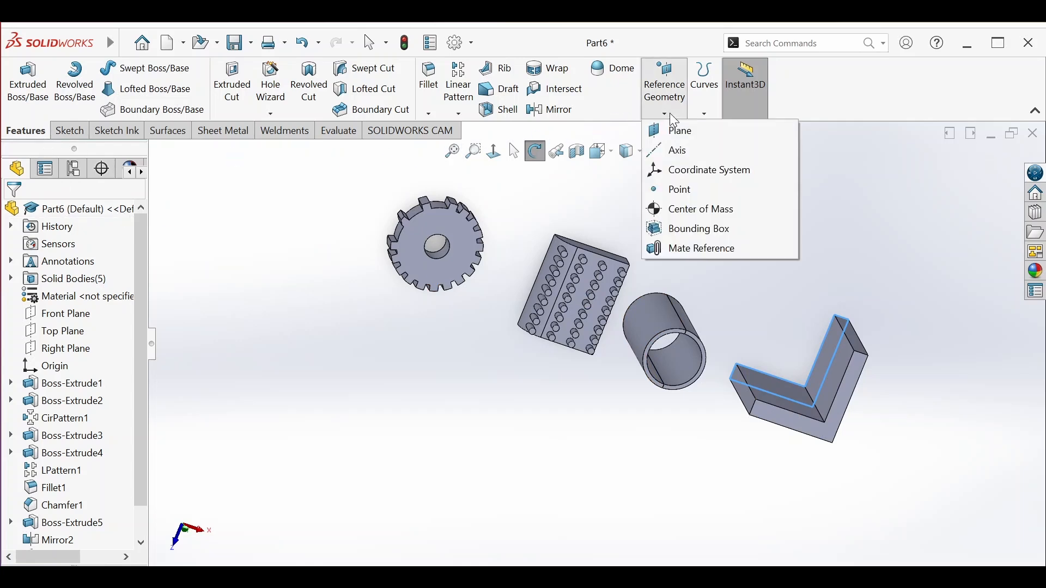
left_click(677, 130)
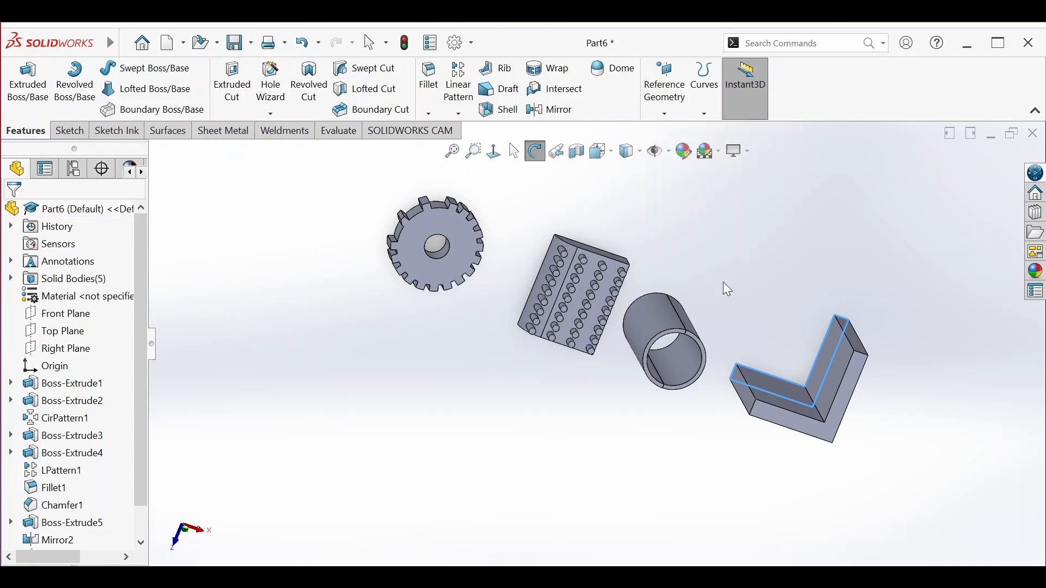
left_click(840, 405)
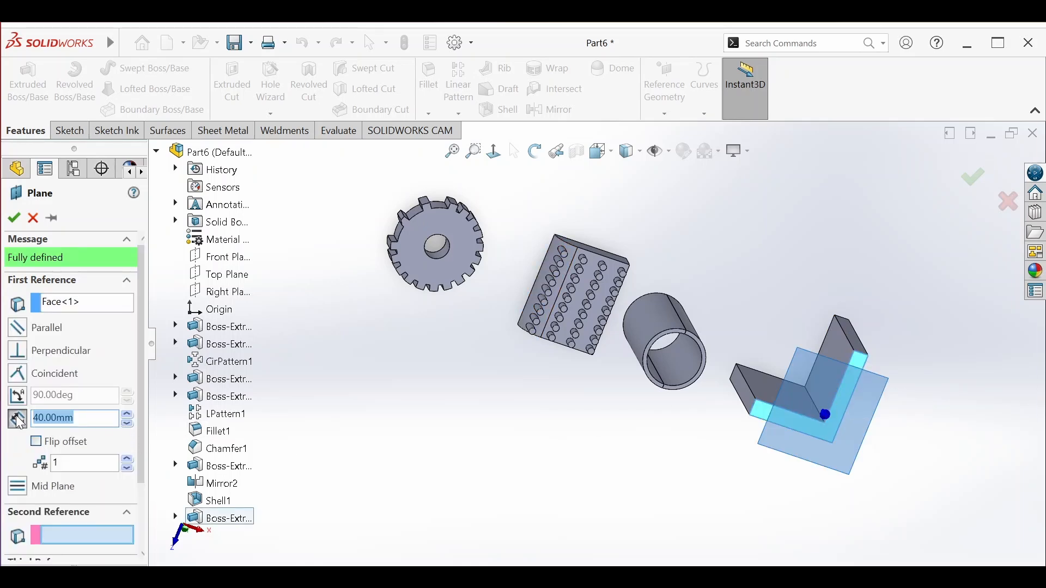
left_click(36, 442)
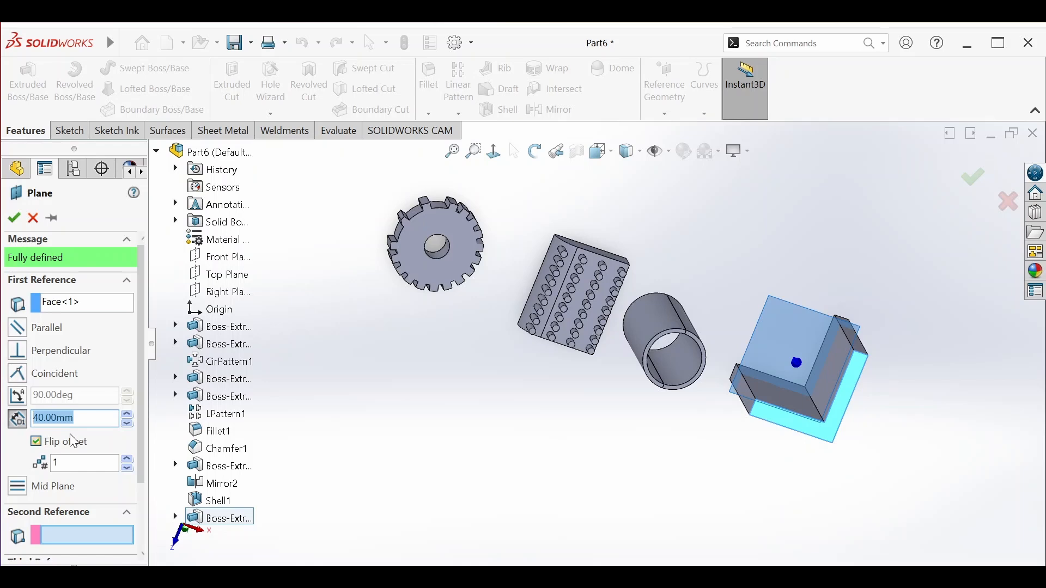
key("BackSpace")
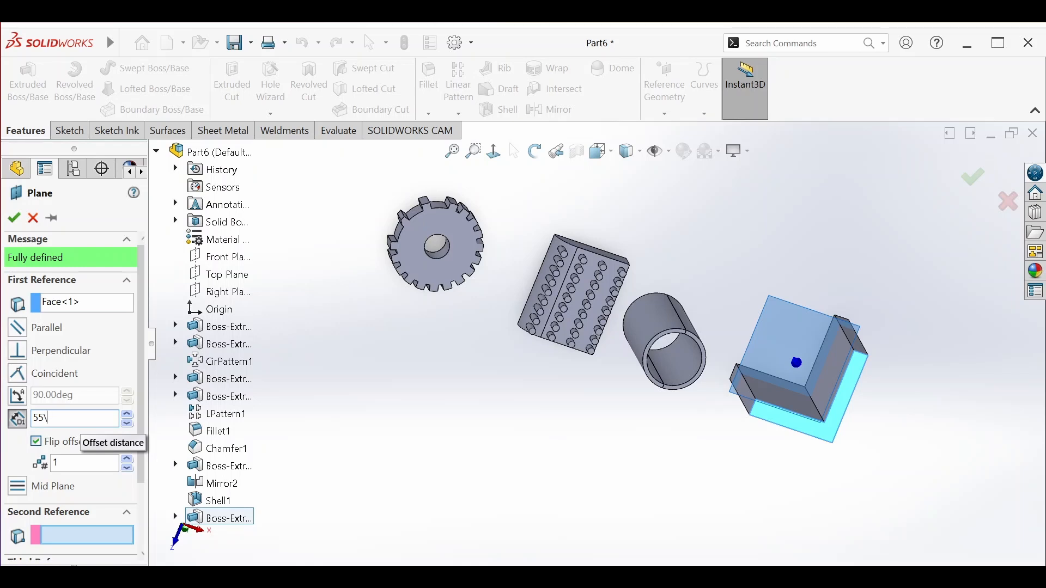
key("Return")
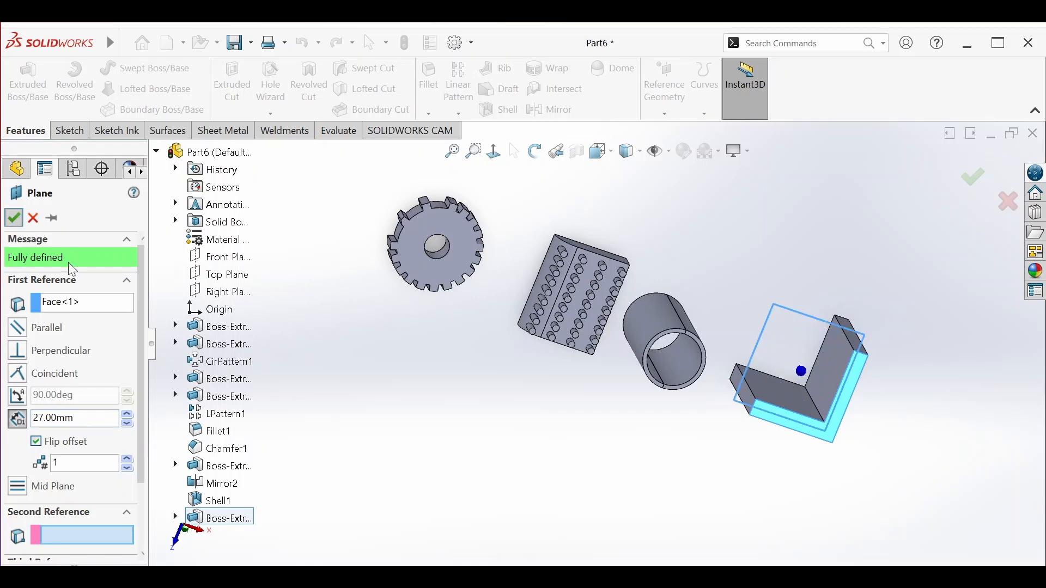
left_click(14, 218)
Start a sketch on the new offset plane and draw a diagonal line about 34 mm long across the bracket's inner corner, connecting both legs.
scroll(851, 384, "down", 1)
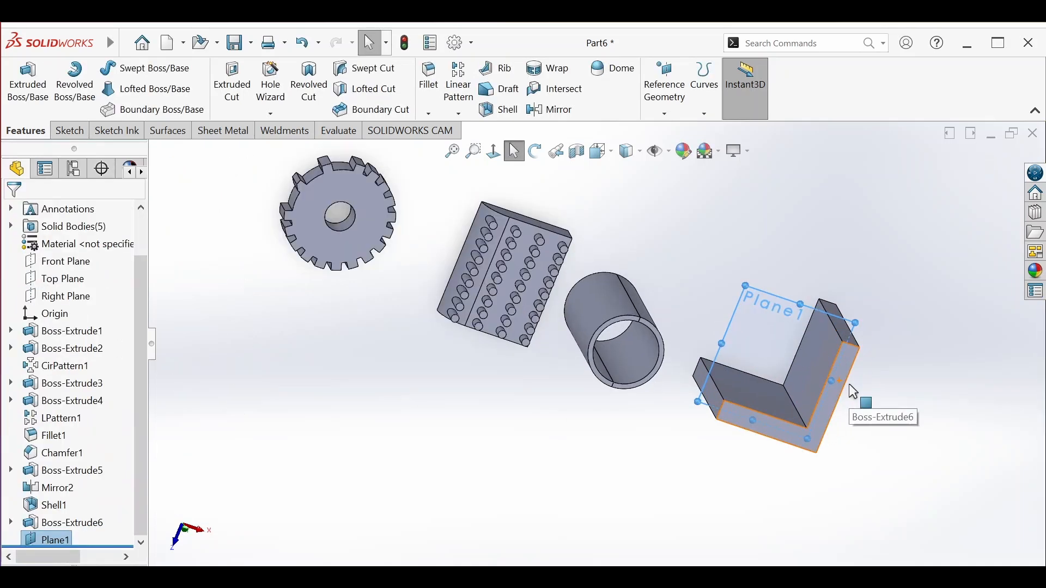
scroll(866, 395, "down", 1)
scroll(886, 397, "down", 1)
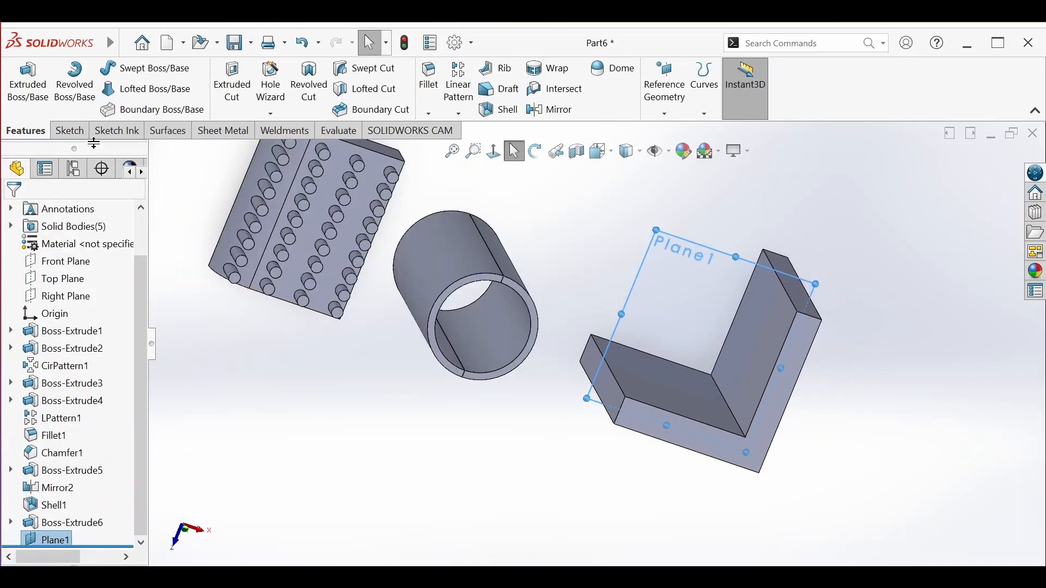
left_click(71, 133)
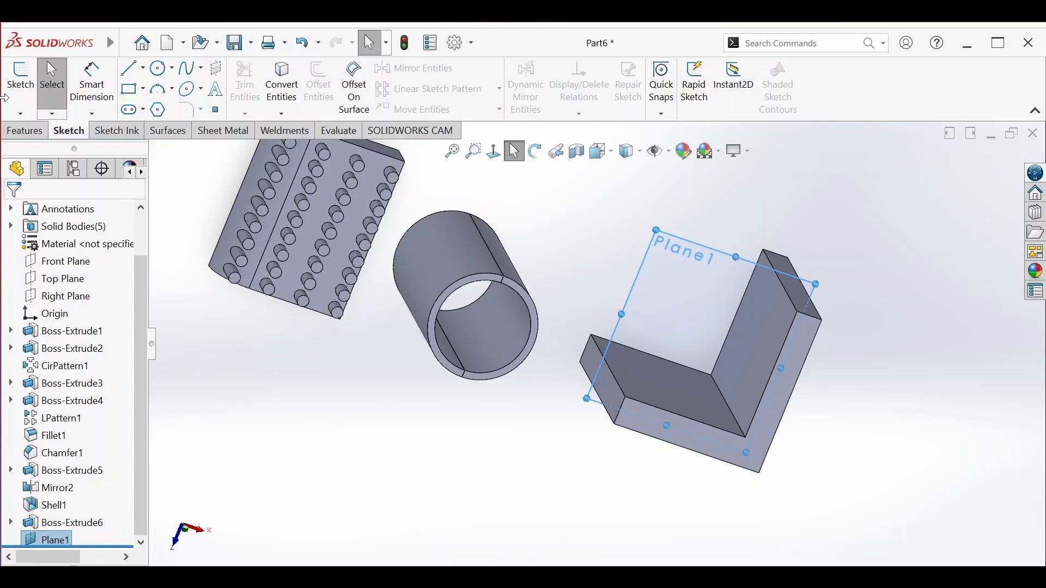
left_click(13, 93)
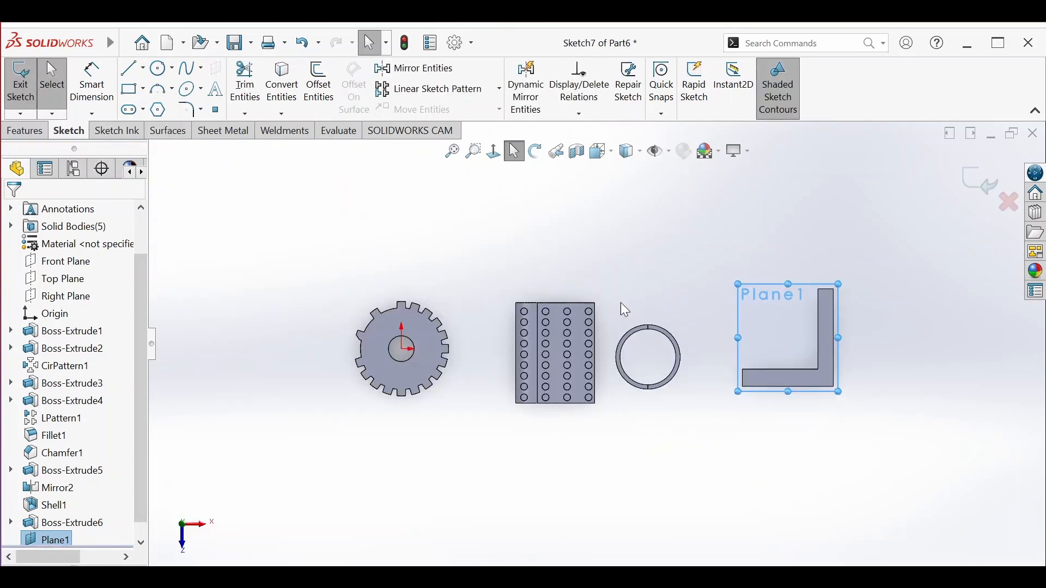
scroll(820, 316, "down", 3)
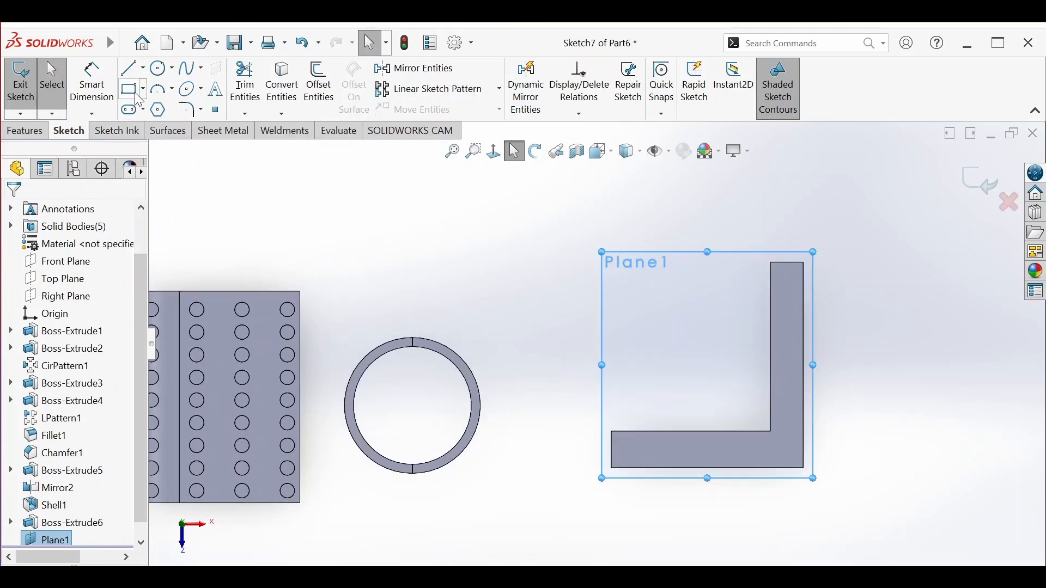
left_click(132, 75)
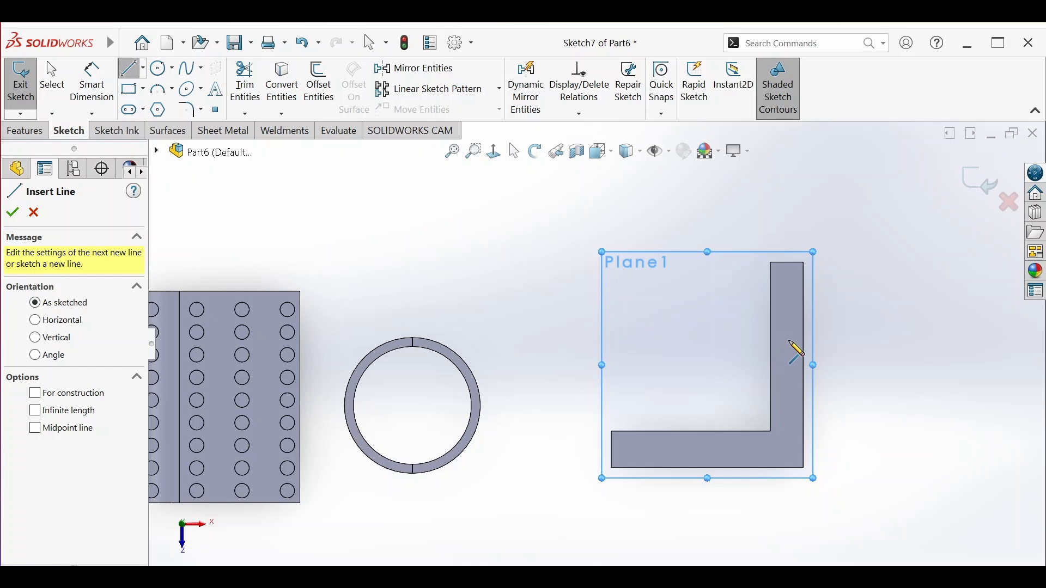
left_click(791, 341)
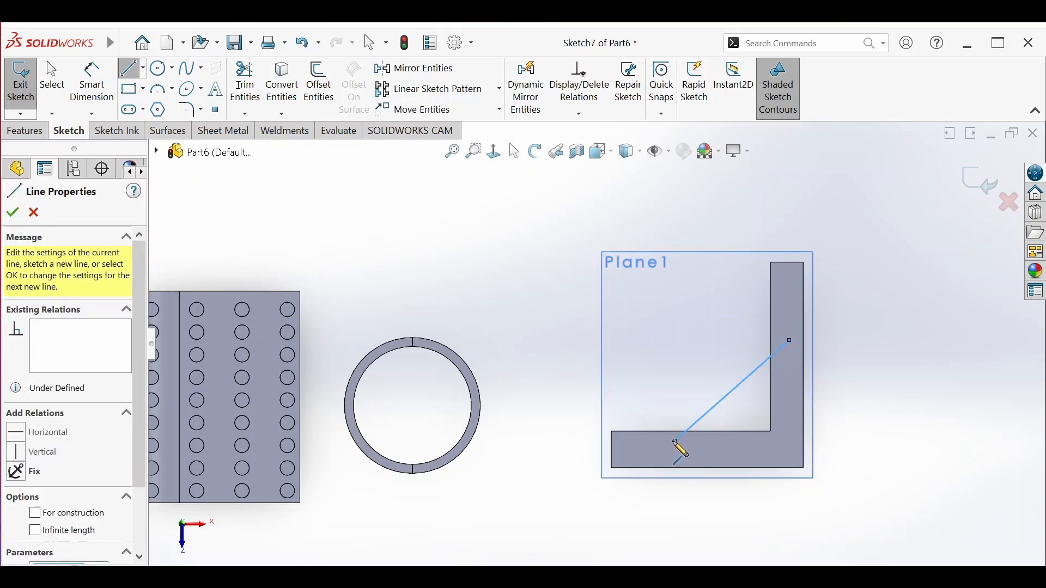
Dimension the angle between the diagonal line and the inner edge of the horizontal leg as 45 degrees.
left_click(78, 94)
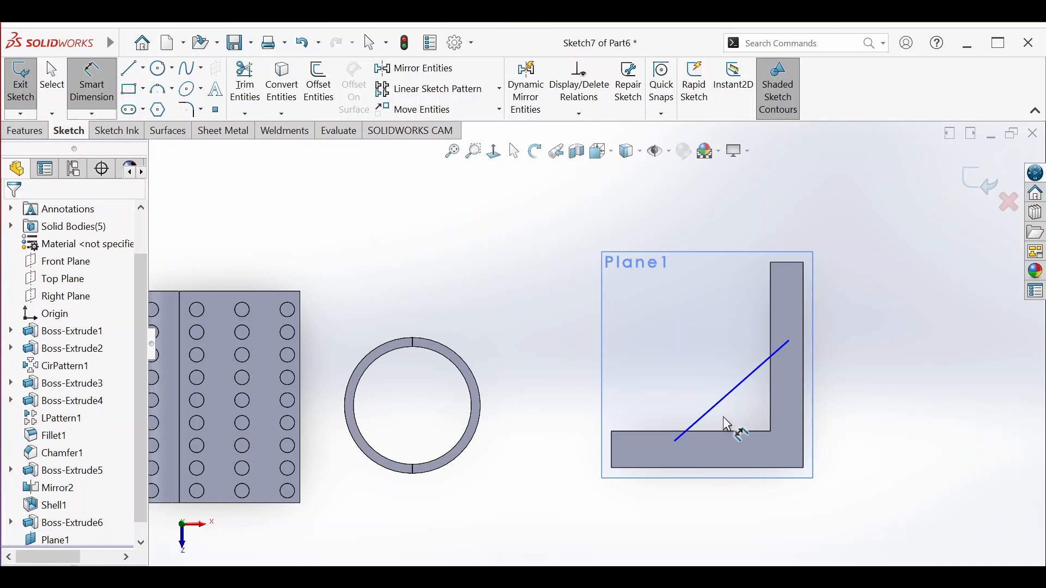
left_click(728, 397)
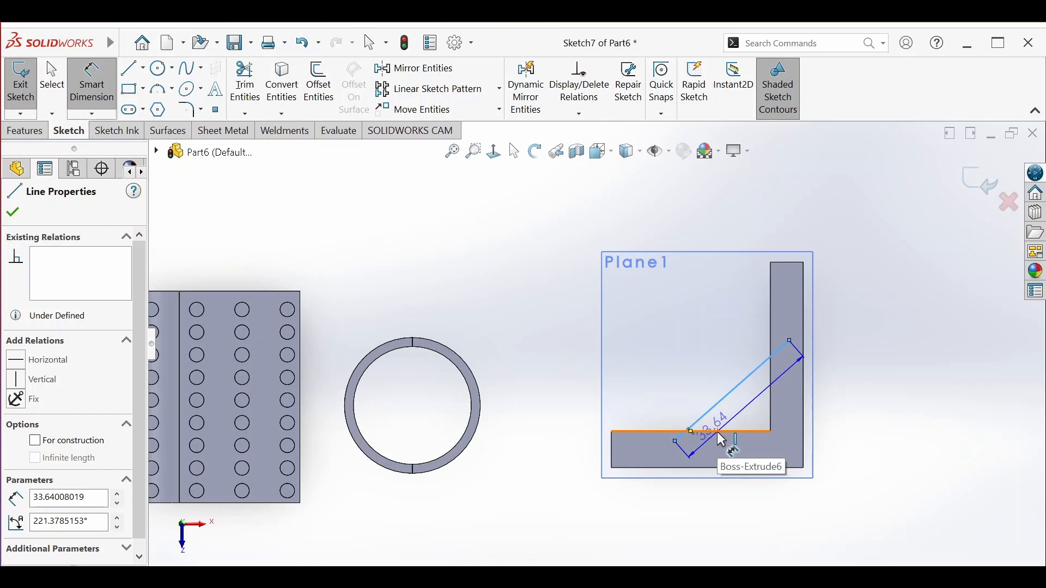
left_click(723, 439)
left_click(725, 436)
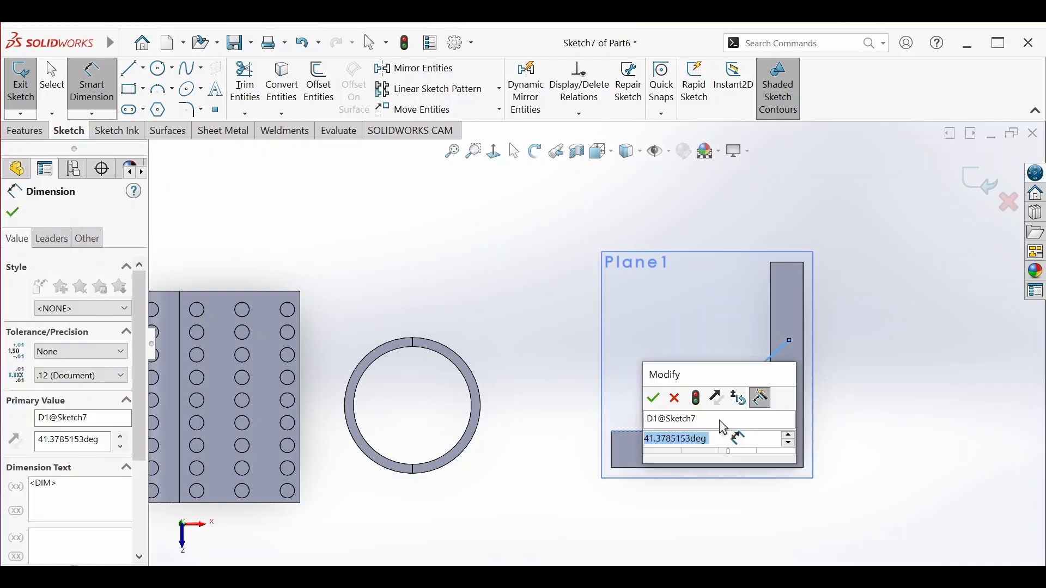
key("Return")
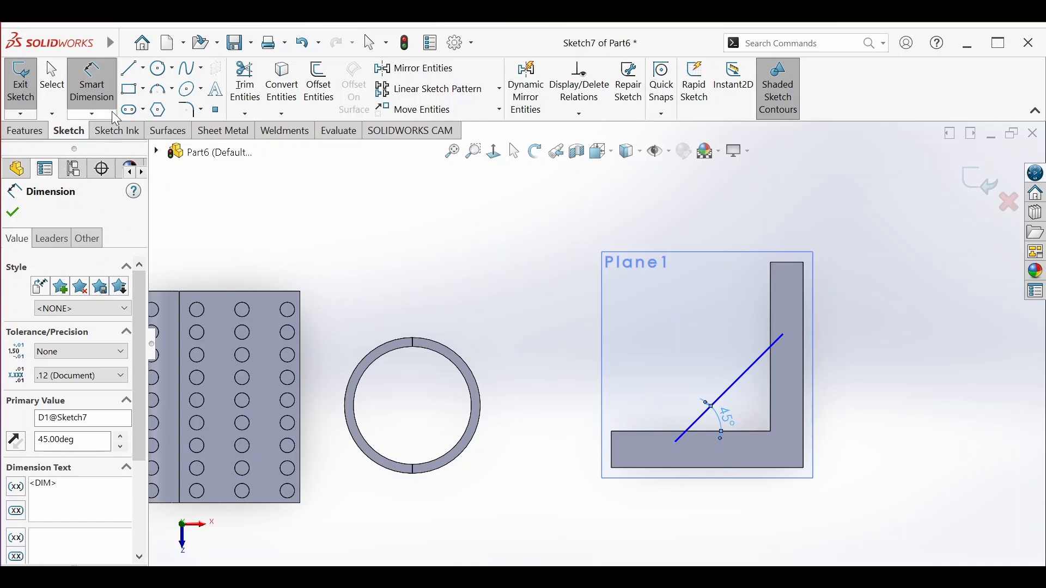
Set the horizontal distance from the line's lower end to the inner corner to 15 mm and pull its upper end back inside the vertical leg.
left_click(678, 443)
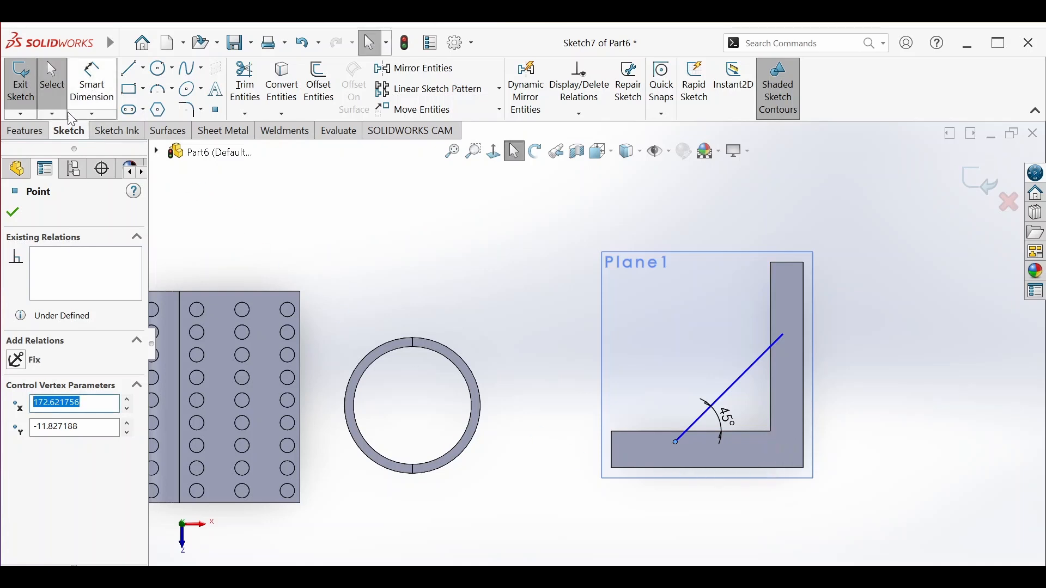
key("Escape")
left_click(93, 96)
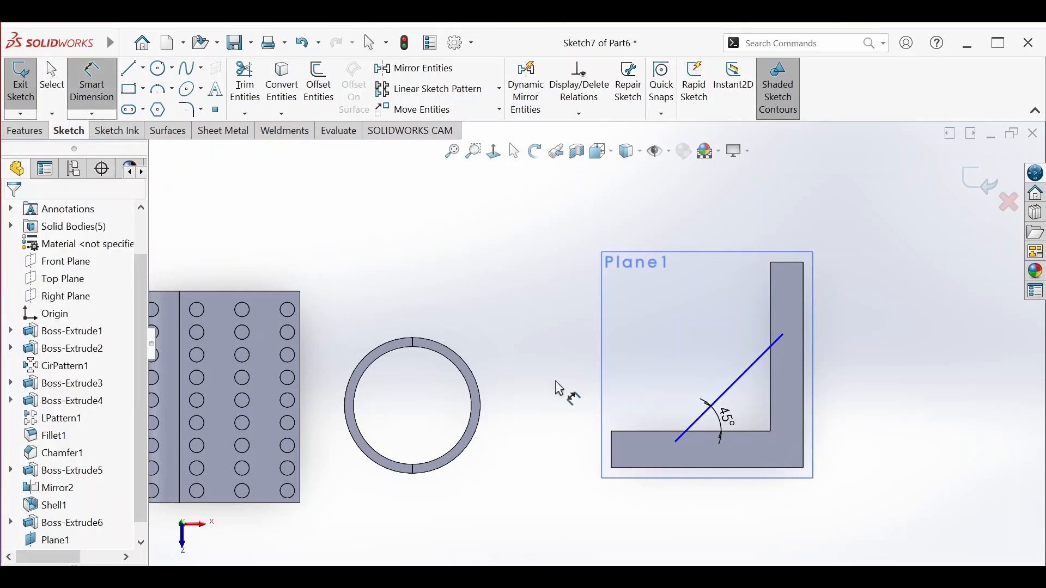
left_click(676, 443)
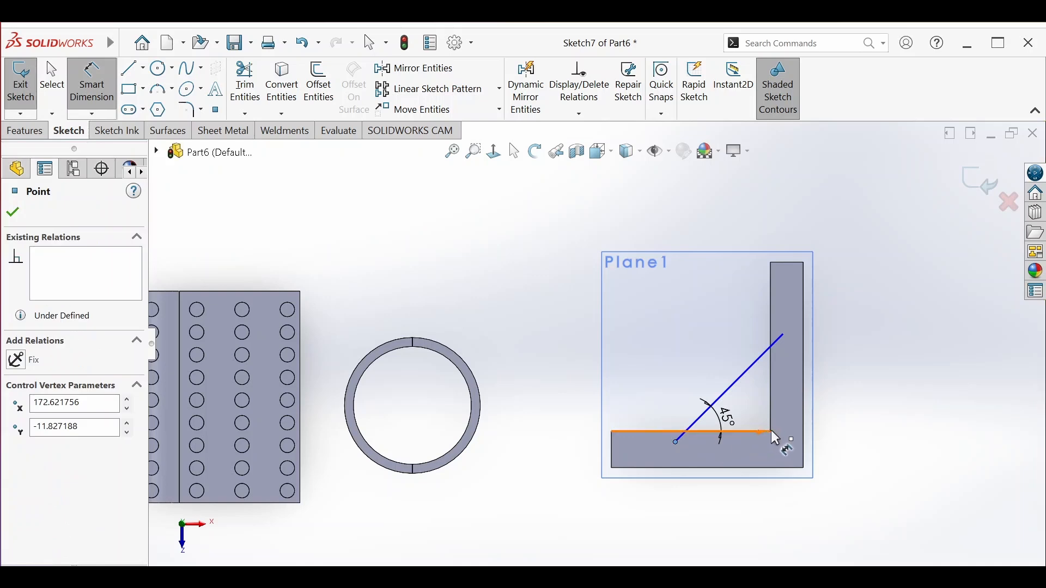
left_click(771, 432)
left_click(737, 524)
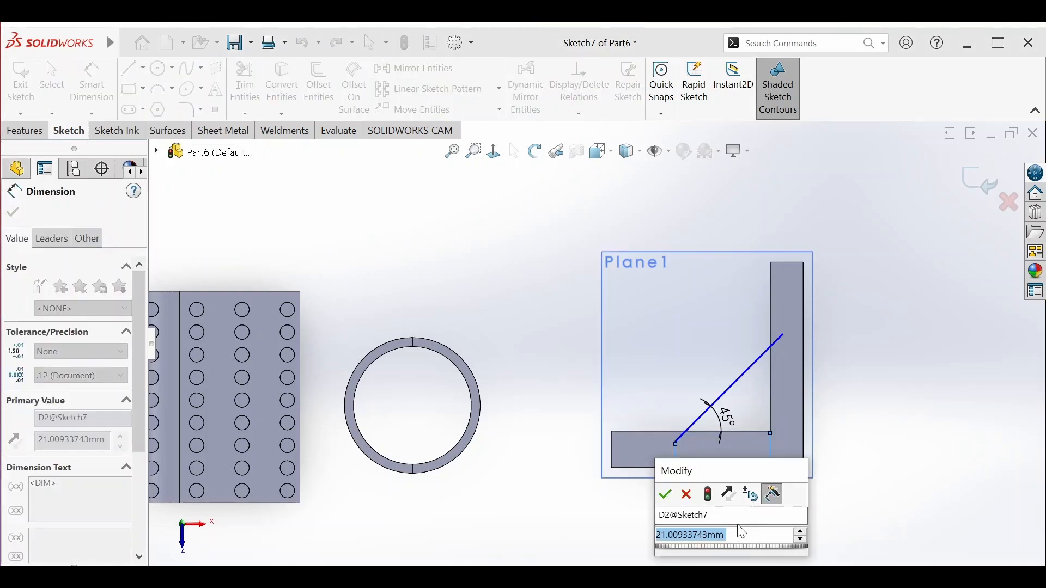
type("15")
key("Return")
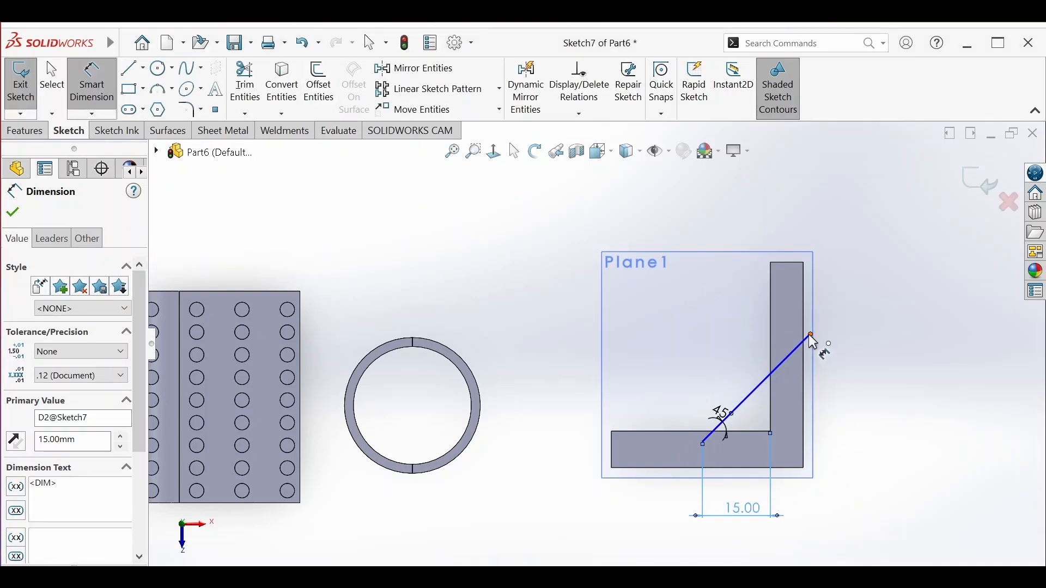
left_click(515, 151)
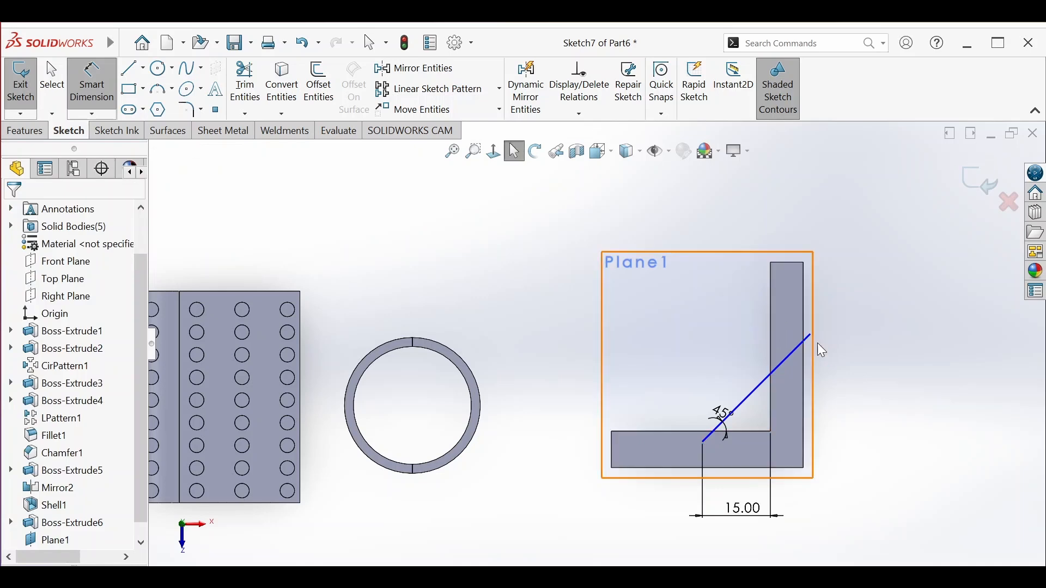
left_click_drag(810, 336, 792, 352)
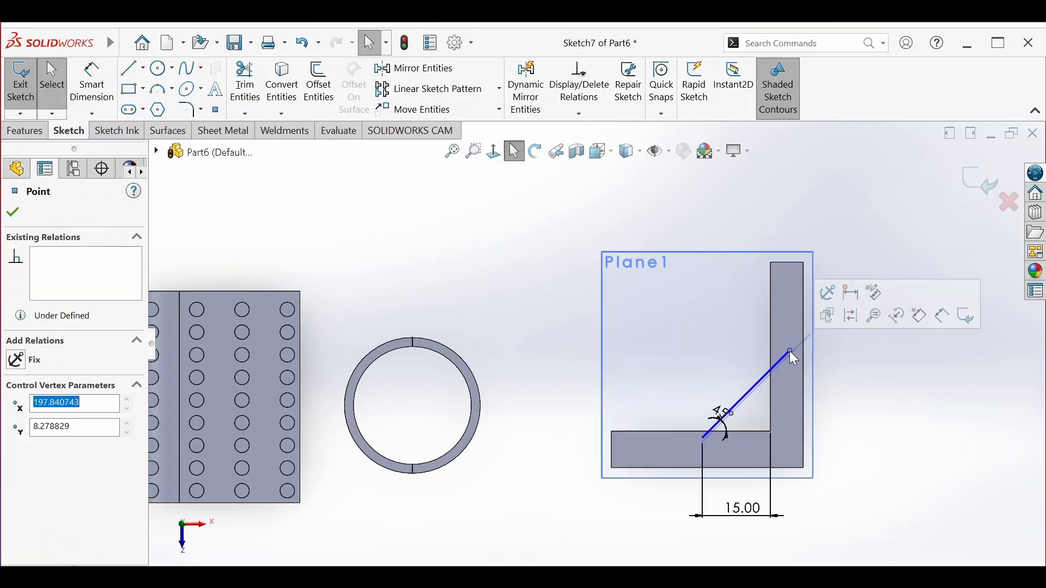
Start a Rib feature from the diagonal line and flip the material side so it fills towards the bracket's inner corner.
left_click(36, 133)
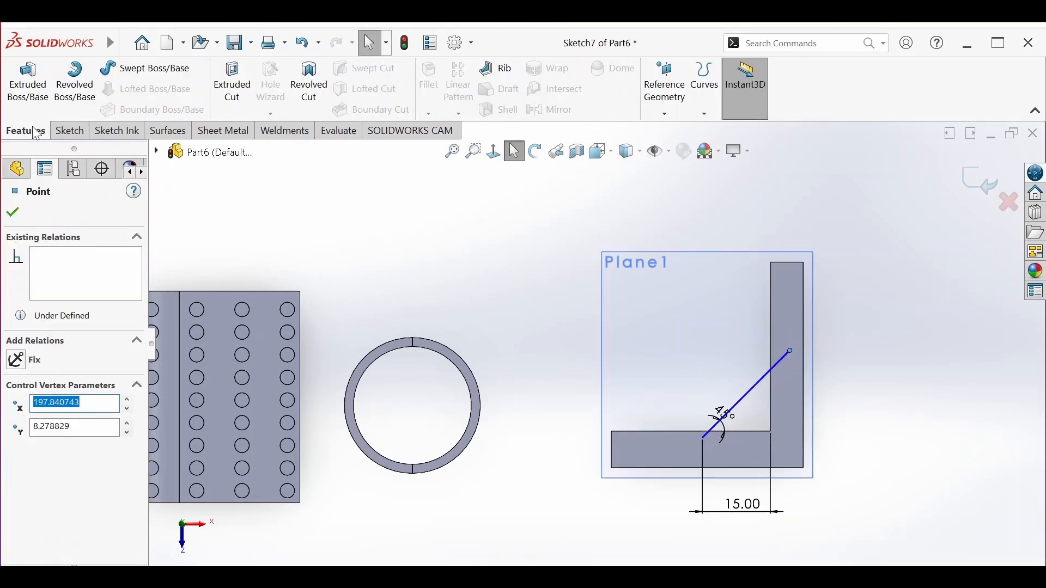
left_click(487, 74)
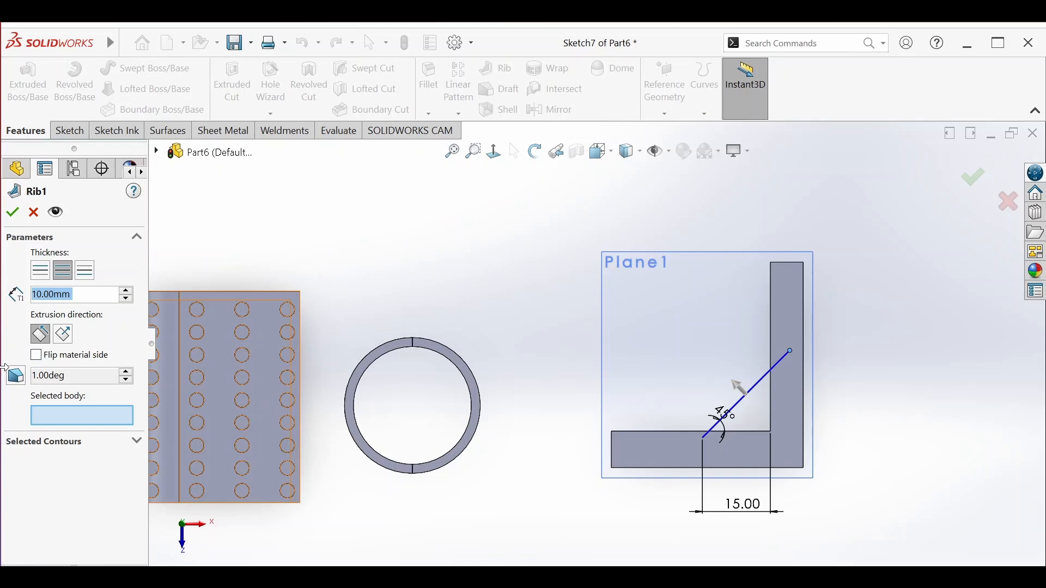
left_click(37, 357)
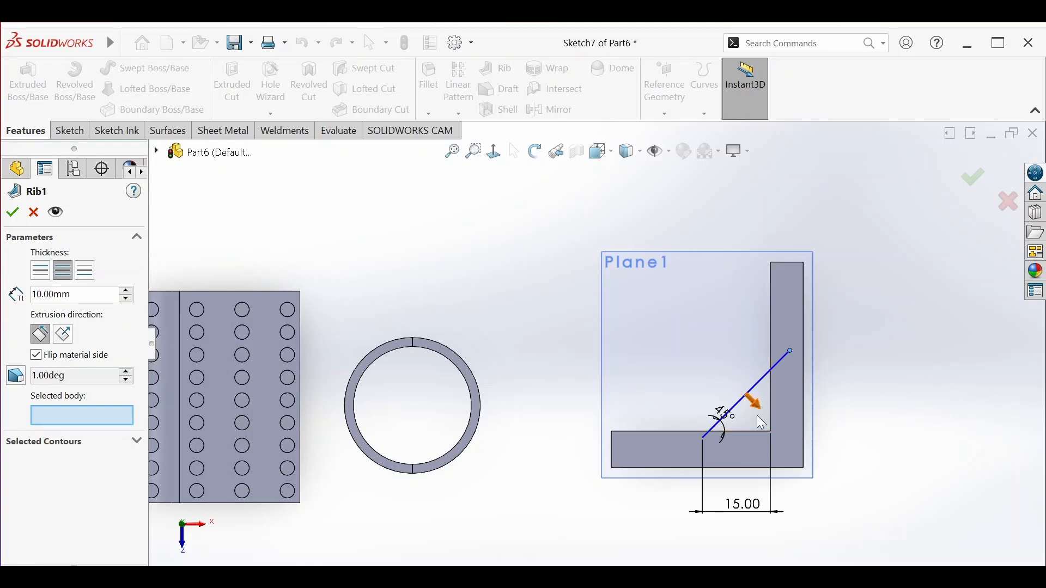
Compare the rib's one-sided and both-sides thickness options in an angled 3D view, ending on Both Sides.
left_click(46, 276)
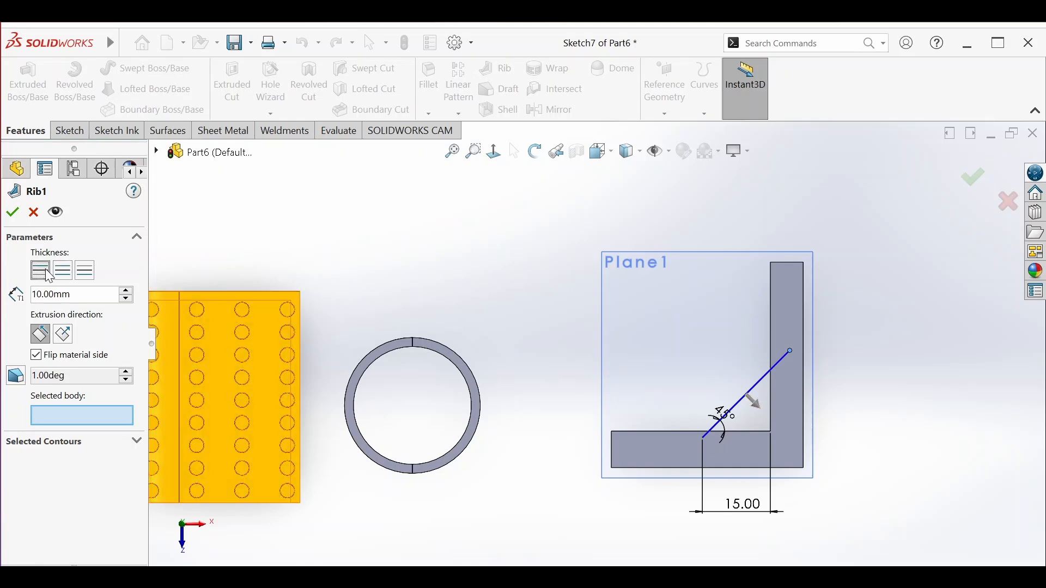
left_click(63, 278)
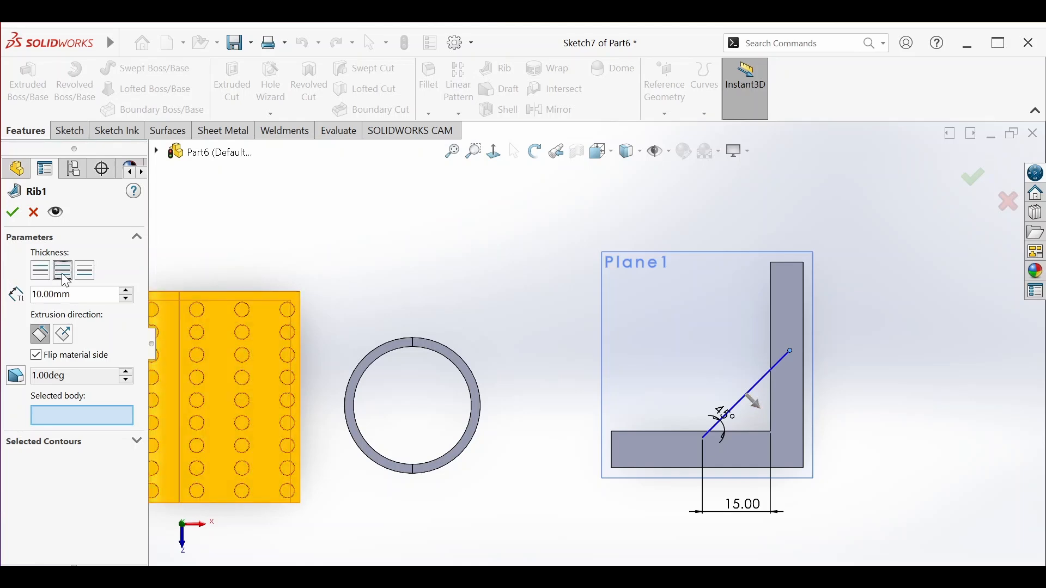
left_click(535, 151)
left_click_drag(545, 207, 584, 277)
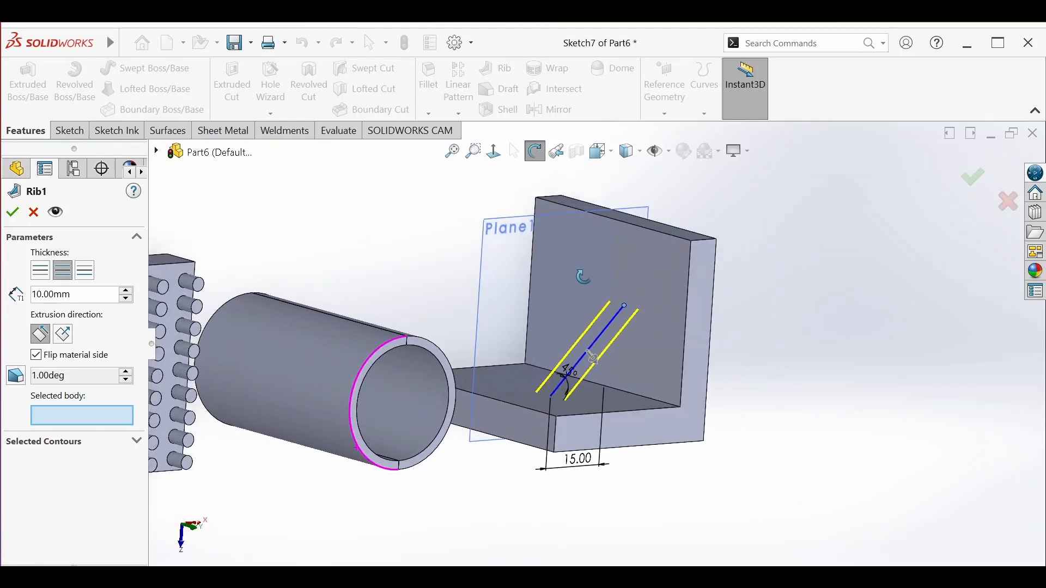
left_click(41, 270)
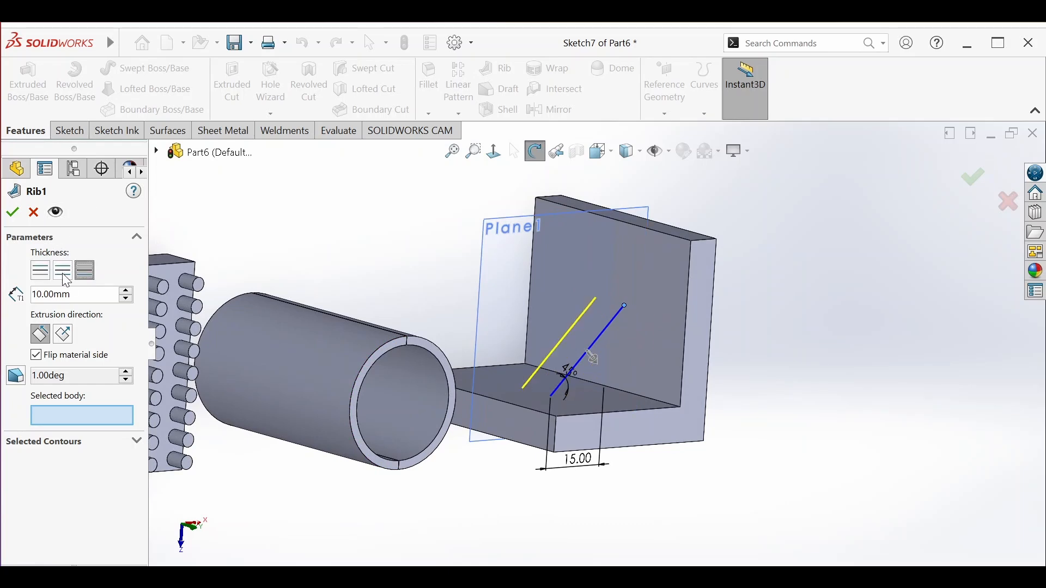
left_click(64, 277)
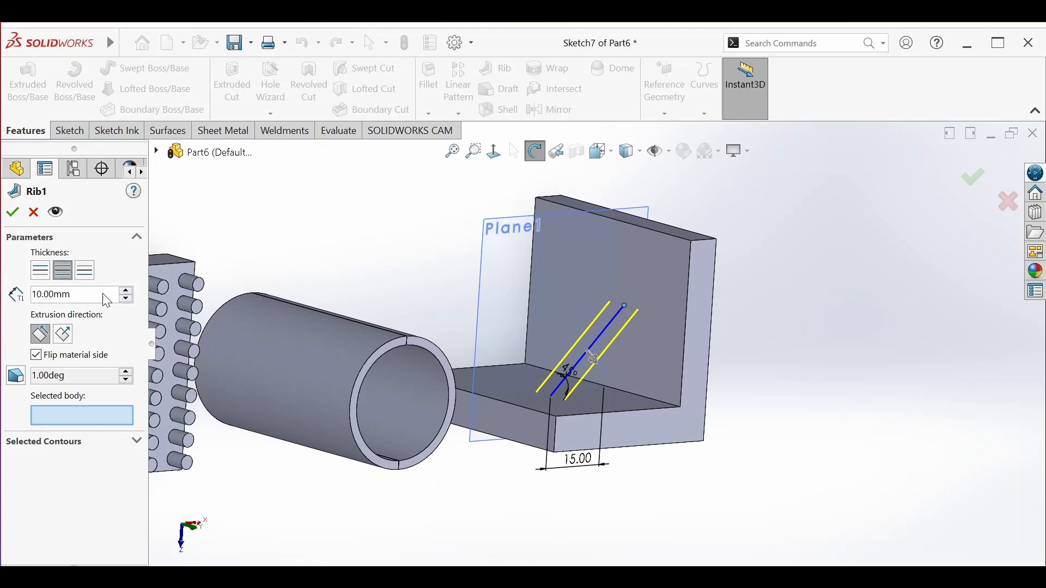
Try larger rib thicknesses such as 20 mm, then return the thickness to 10 mm.
double_click(68, 295)
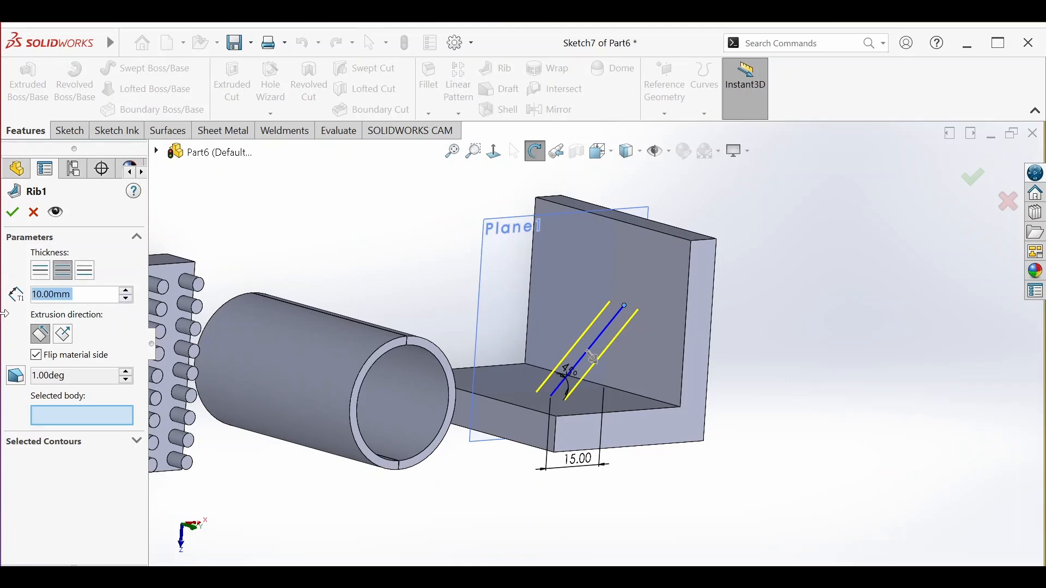
left_click(121, 292)
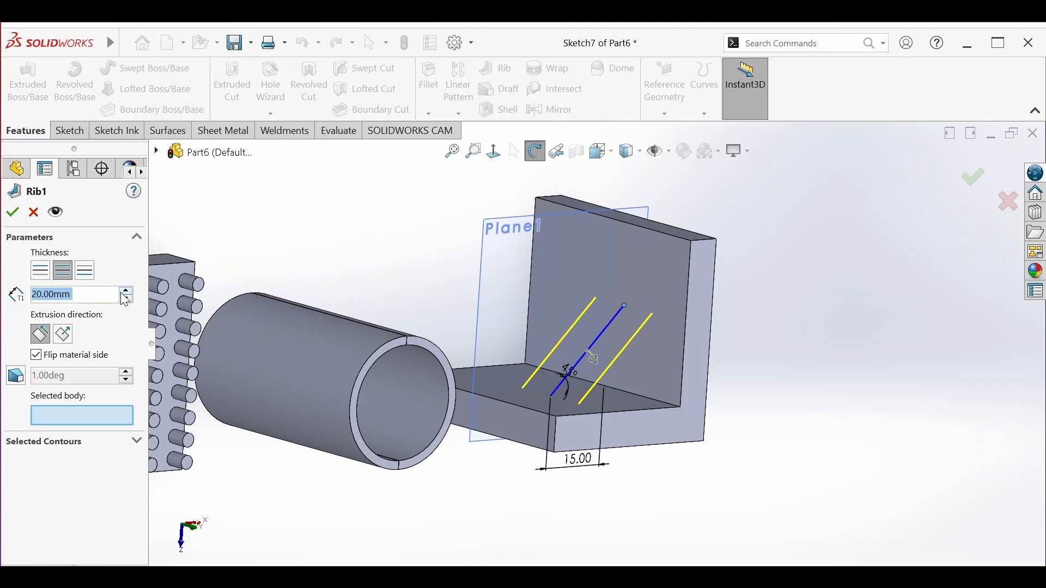
left_click(122, 292)
left_click(125, 299)
left_click(126, 300)
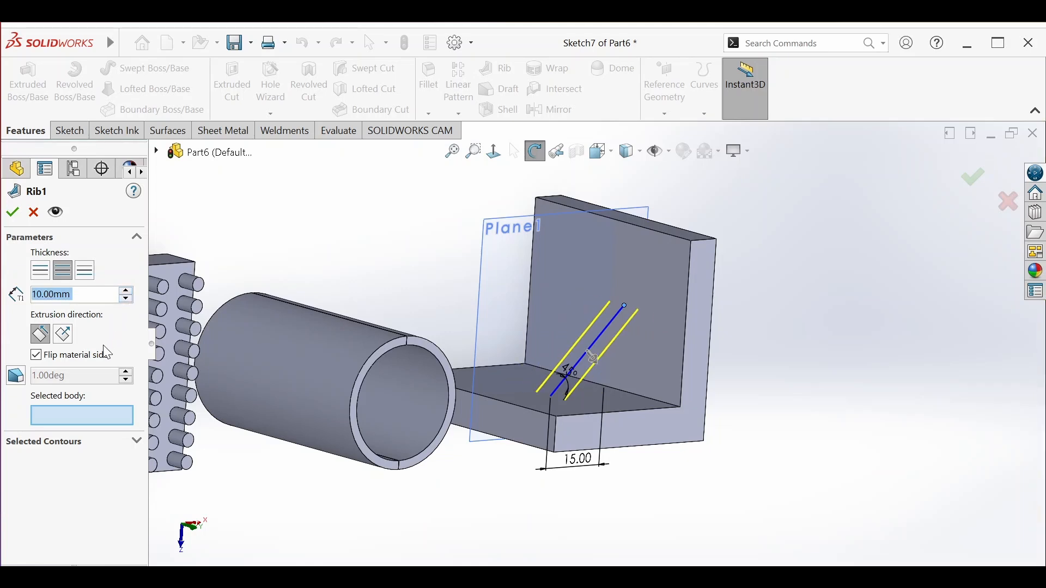
Choose the L-shaped bracket as the rib's target body and create the 10 mm thick rib.
left_click(100, 417)
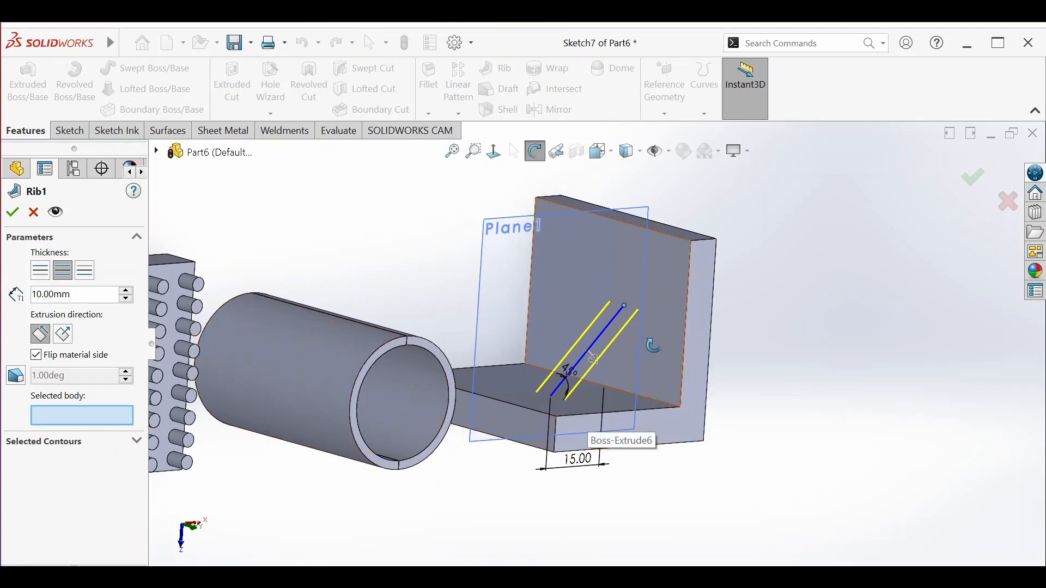
left_click(650, 289)
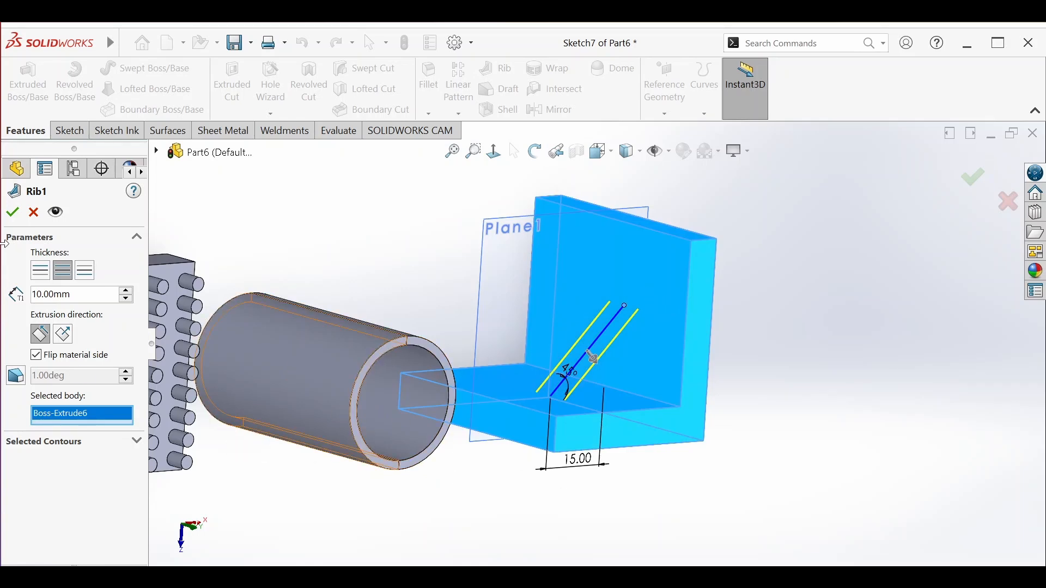
left_click(12, 214)
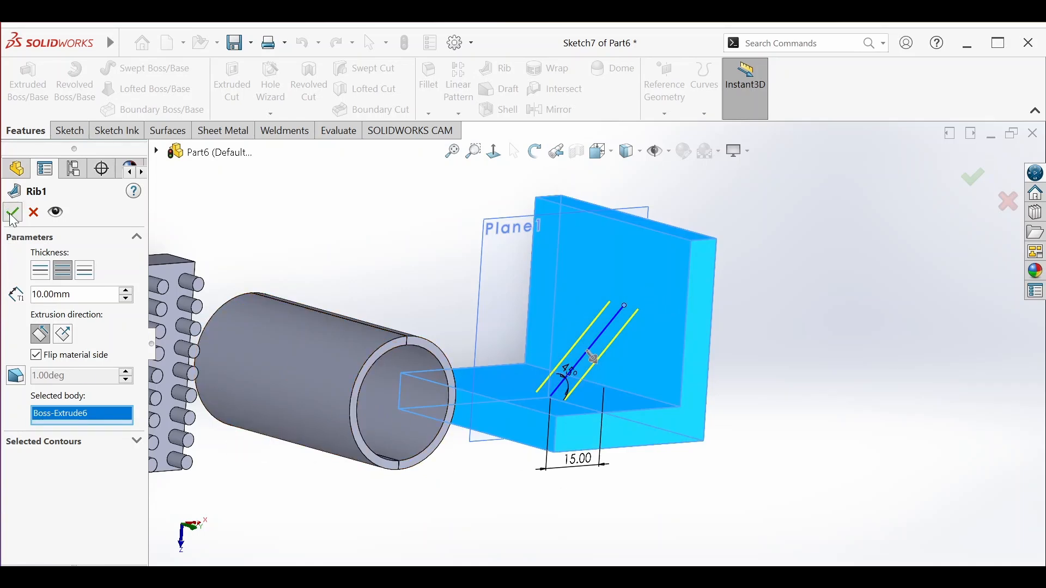